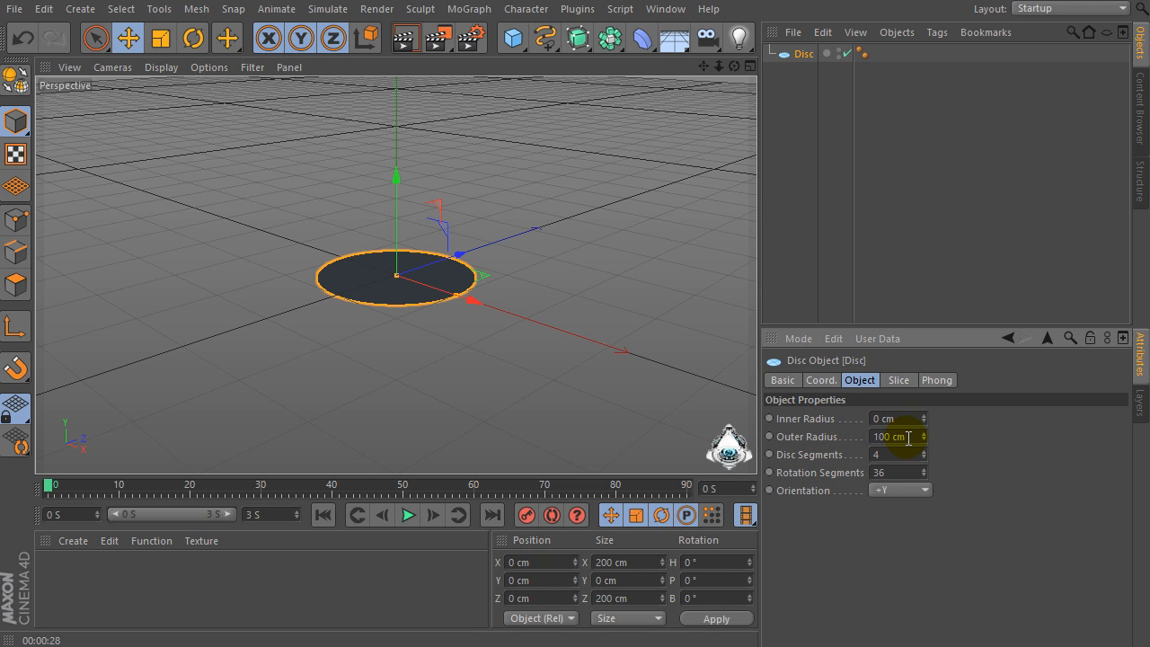
# - Set the disc's outer radius to 50 cm and its orientation to +Z
pyautogui.click(908, 437)
pyautogui.write('50')
pyautogui.press('Return')
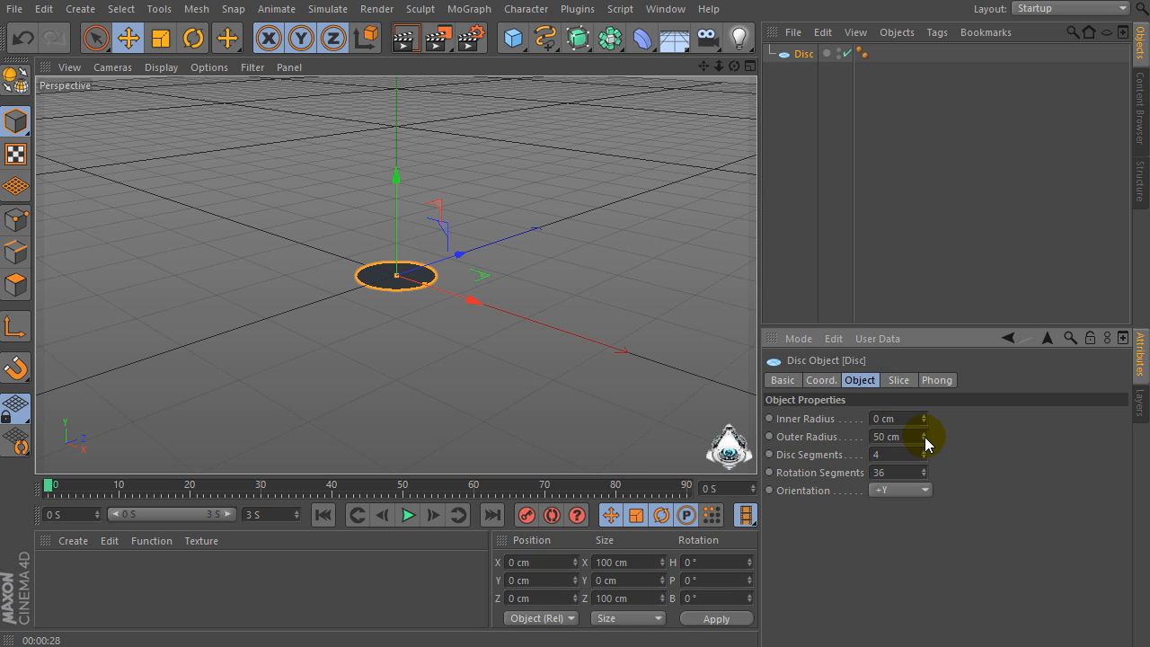
pyautogui.click(917, 437)
pyautogui.click(890, 490)
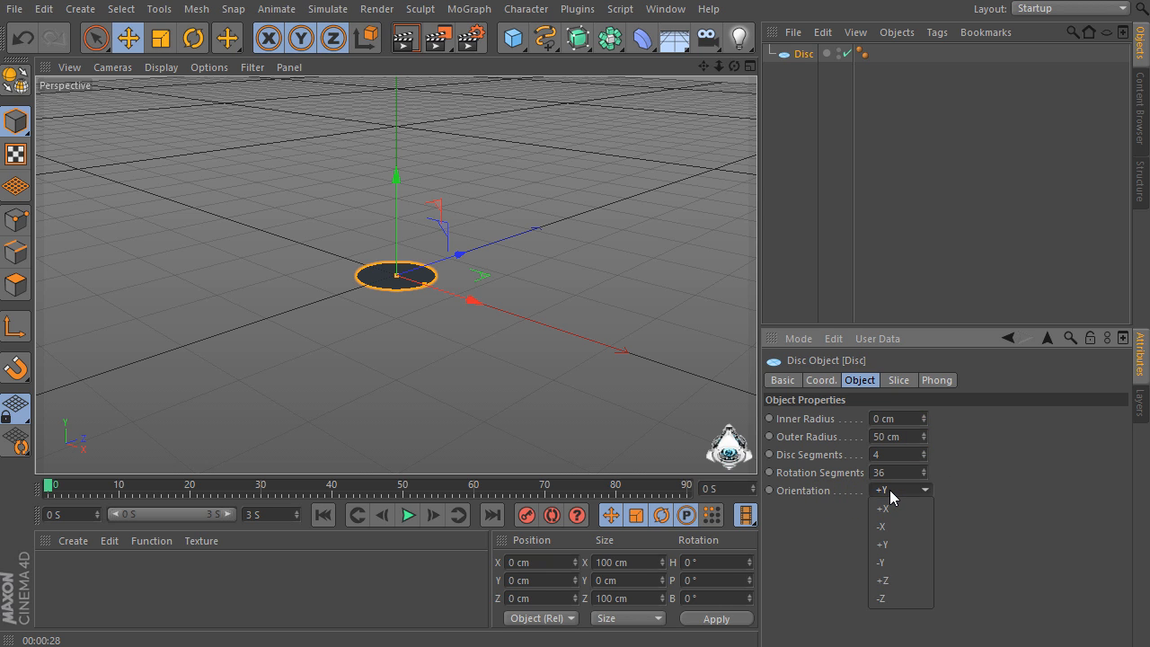
pyautogui.click(887, 579)
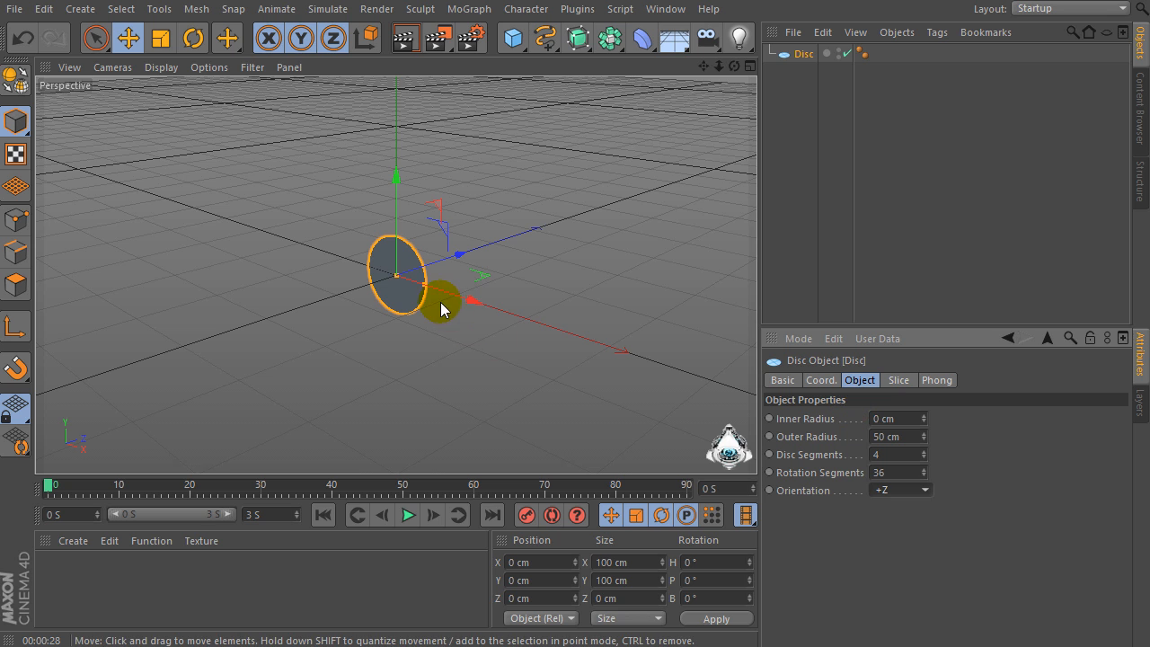
# - Slice the disc into an upper half by enabling Slice from -180° to 0°
pyautogui.scroll(3, 439, 301)
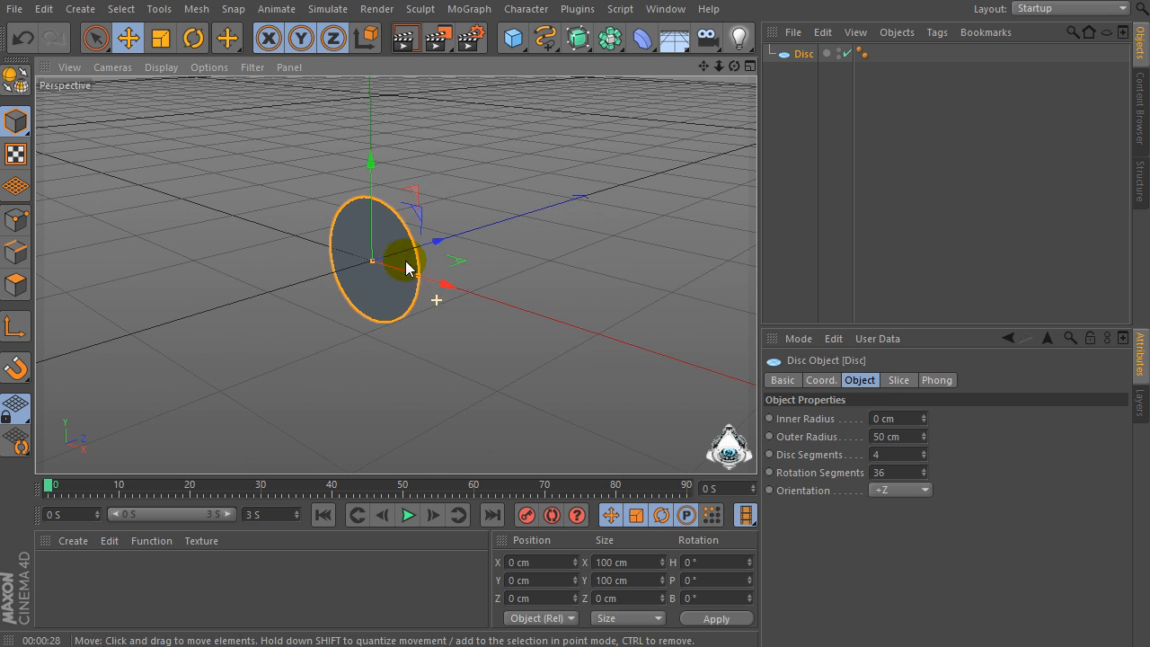
pyautogui.click(897, 381)
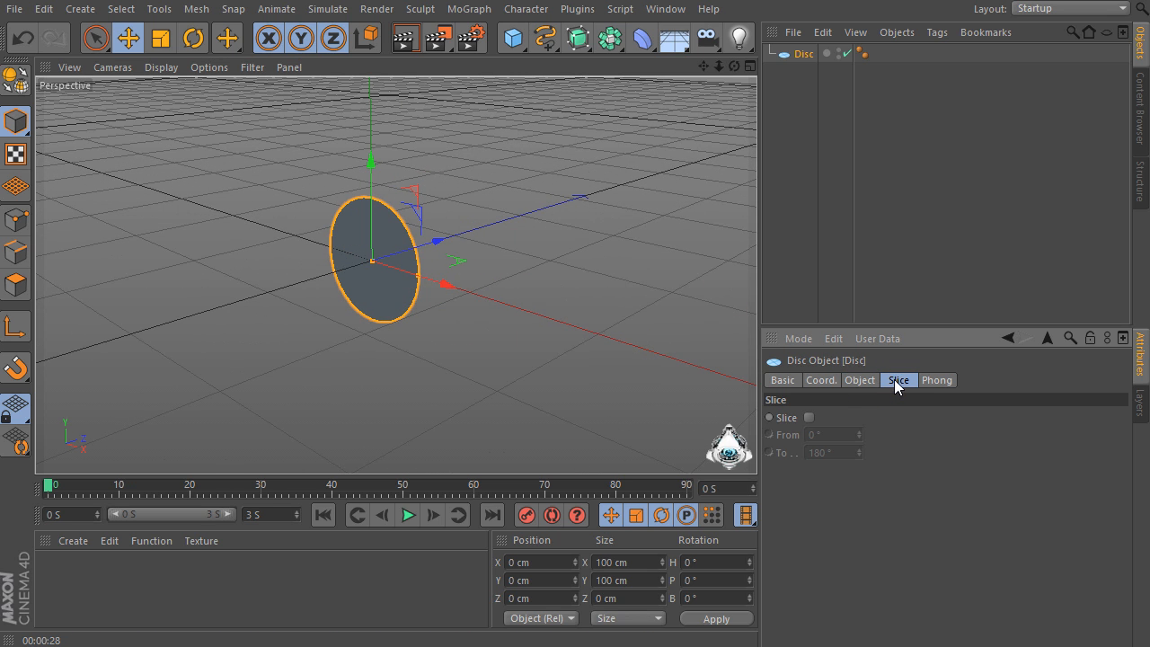
pyautogui.click(811, 417)
pyautogui.click(831, 452)
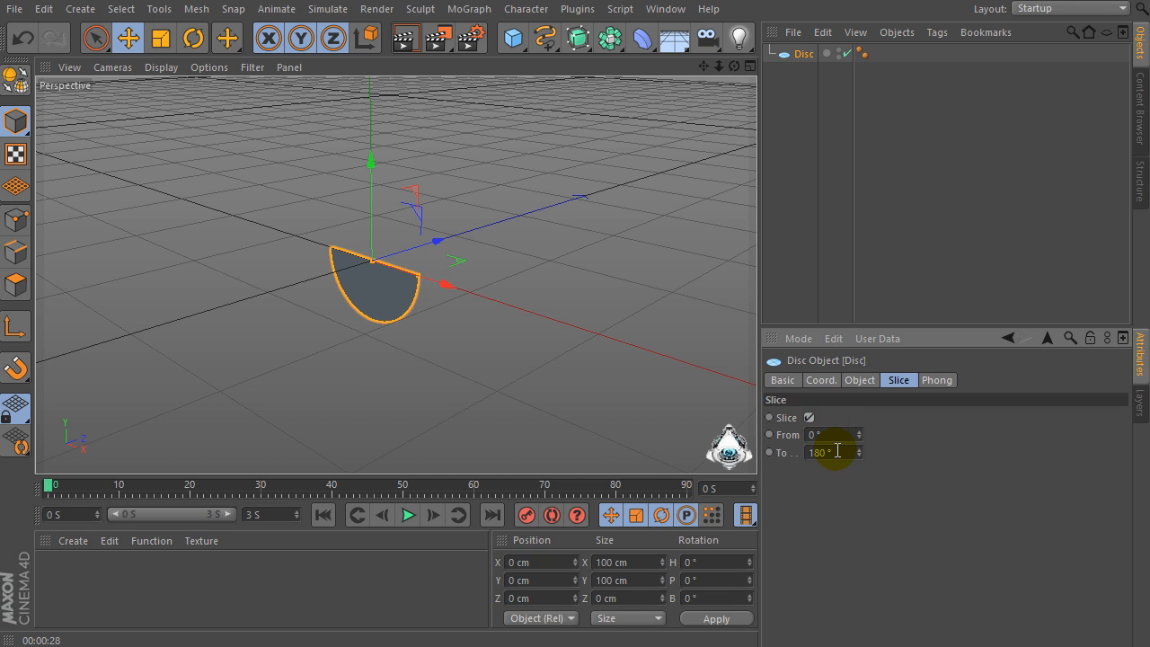
pyautogui.write('0')
pyautogui.click(820, 435)
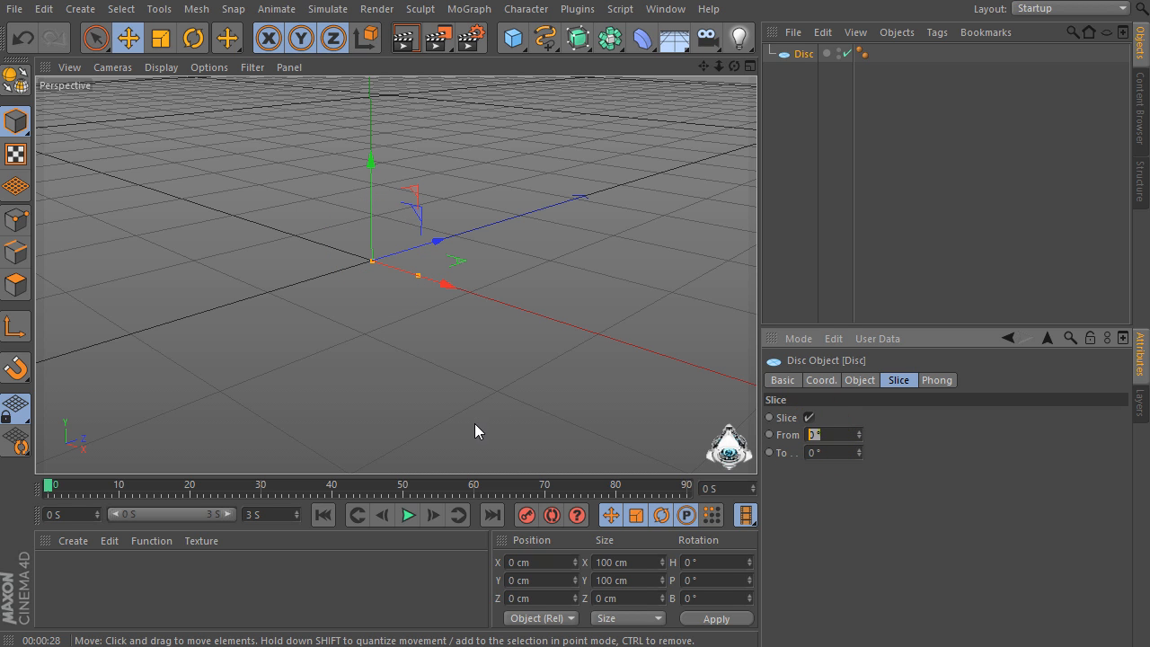
pyautogui.write('-180')
pyautogui.press('Return')
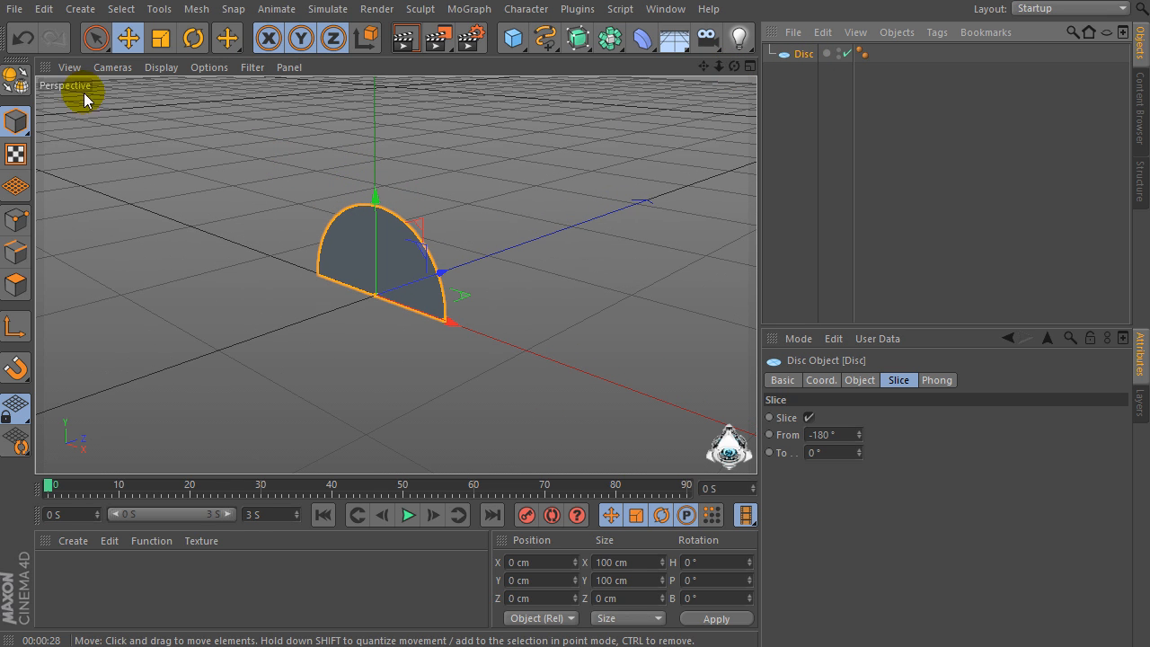
# - Make the half disc editable and extrude all its polygons with an offset of 5 cm
pyautogui.click(16, 81)
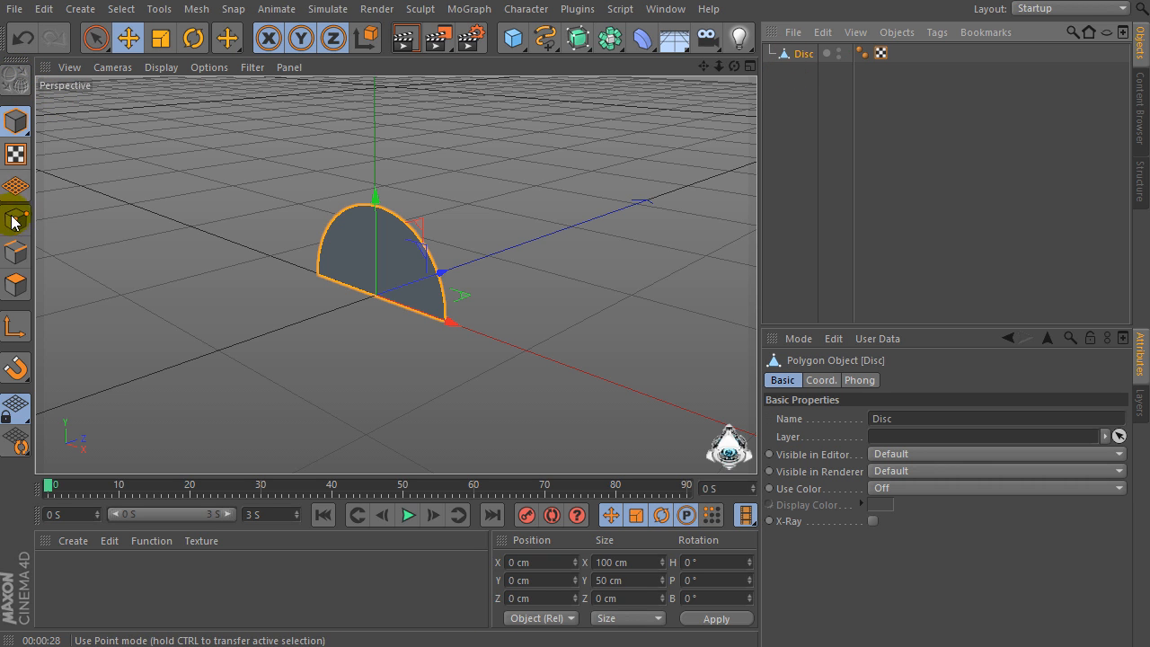
pyautogui.click(17, 284)
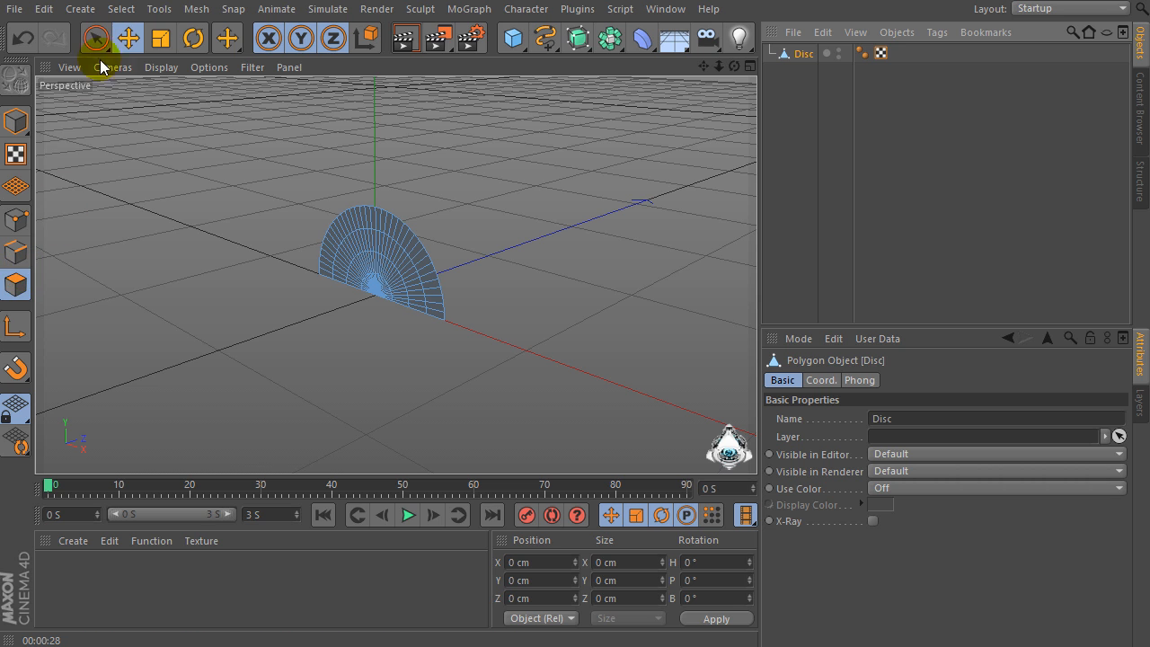
pyautogui.click(120, 9)
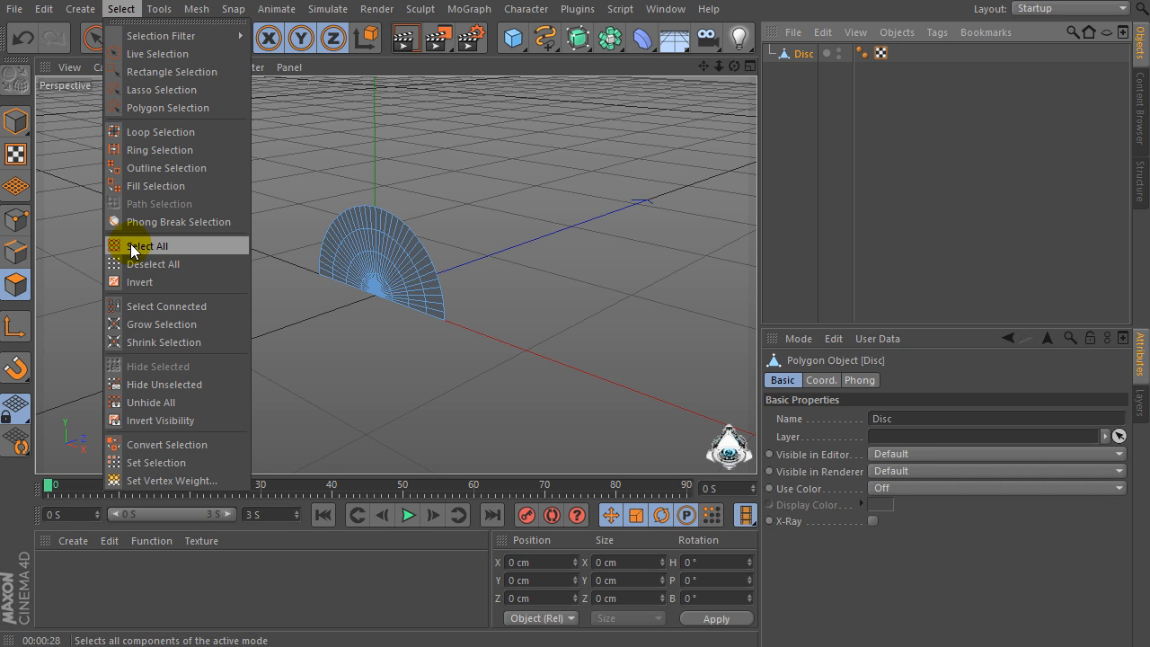
pyautogui.click(156, 240)
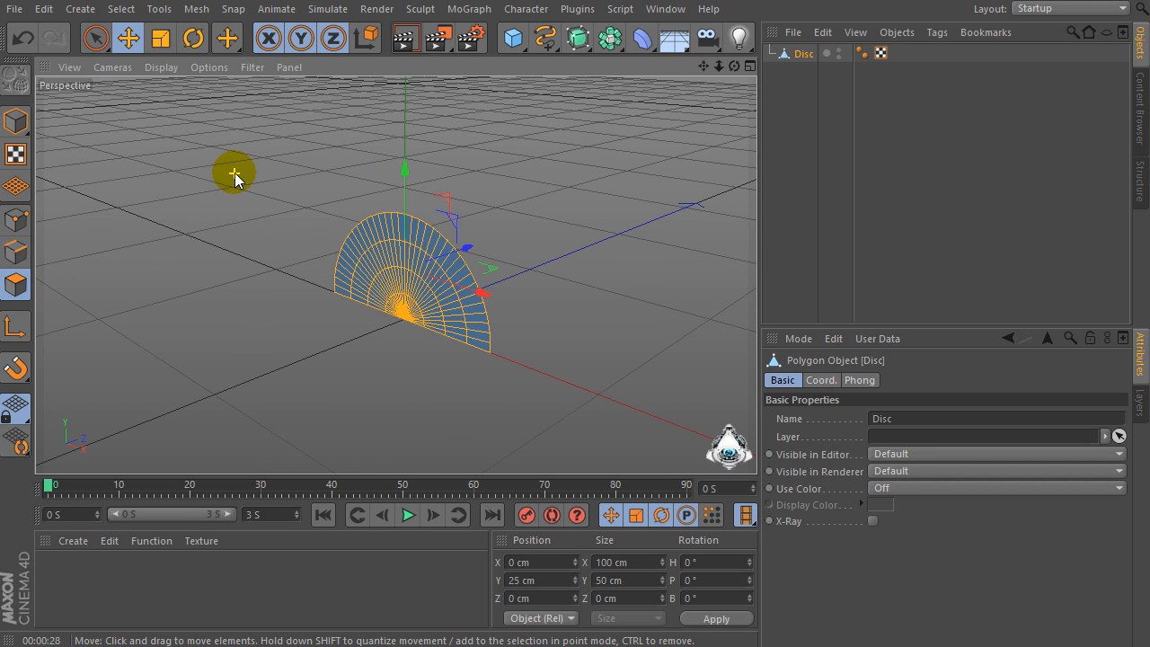
pyautogui.rightClick(265, 155)
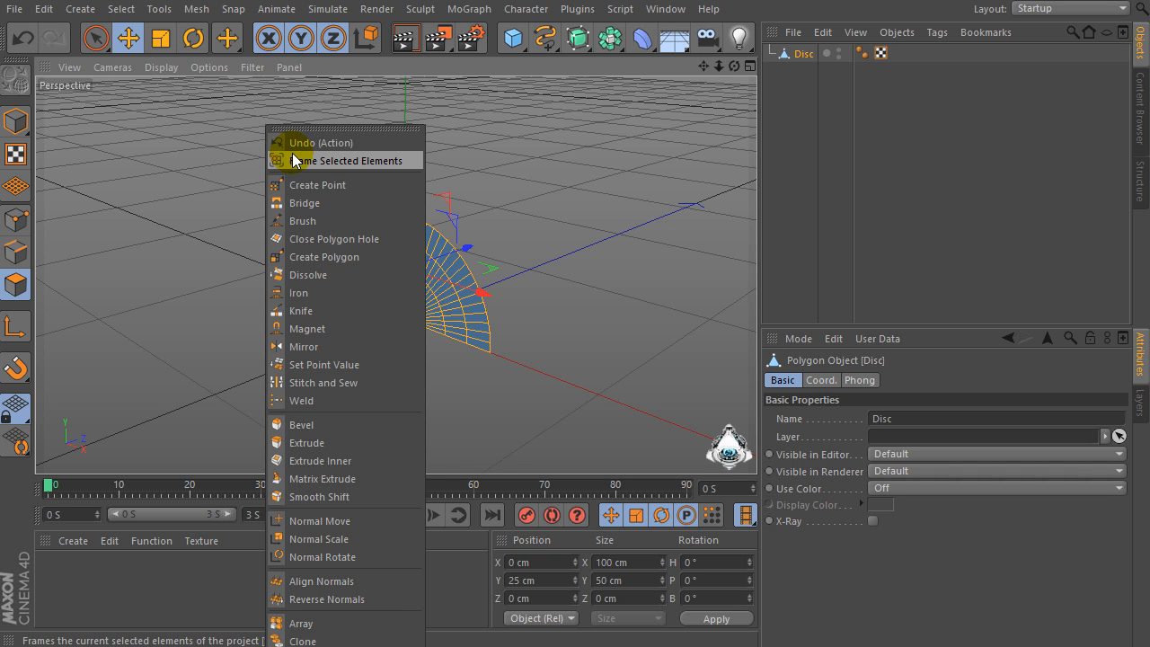
pyautogui.click(297, 443)
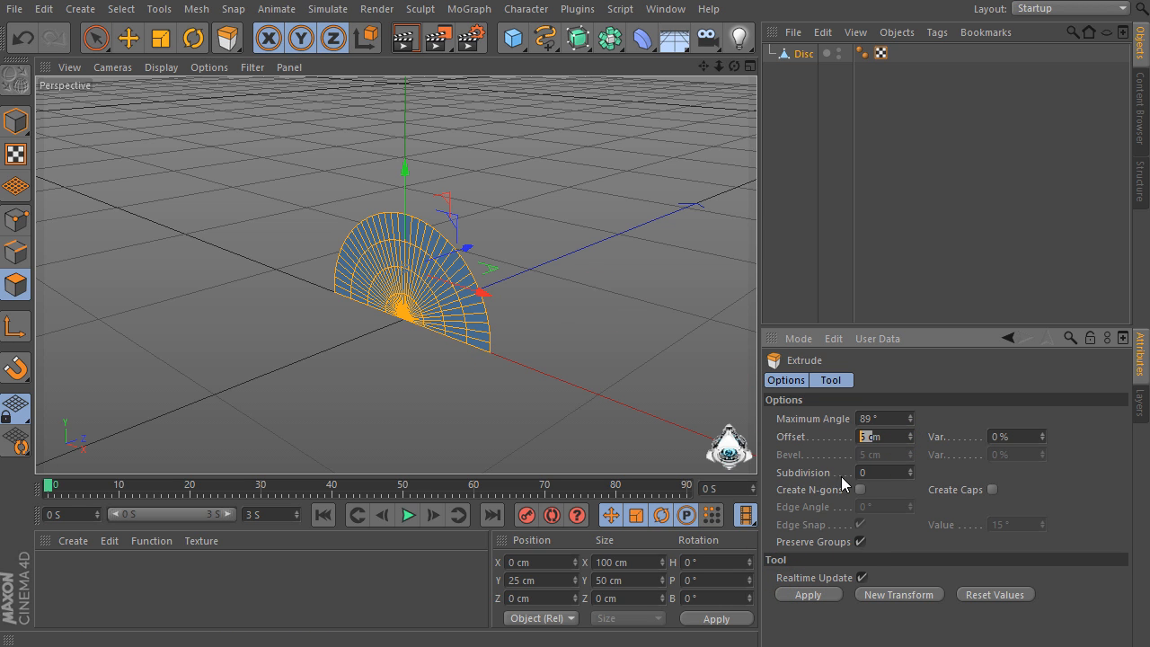
pyautogui.click(808, 595)
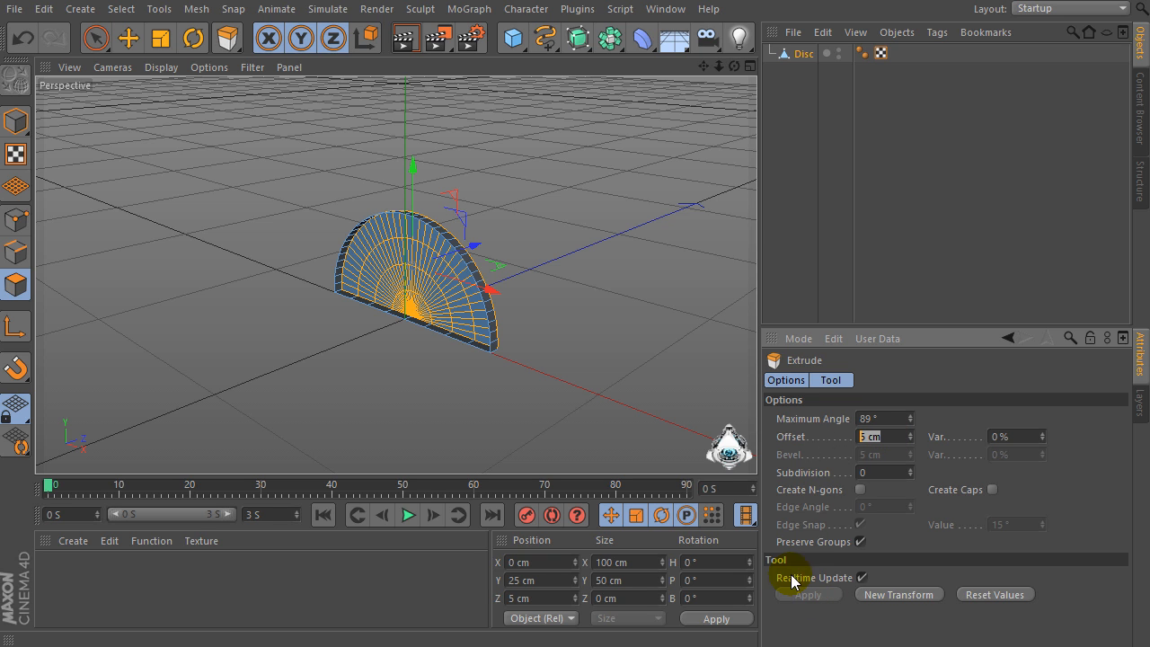
# - Cap the open face of the extruded half disc with Close Polygon Hole
pyautogui.rightClick(467, 120)
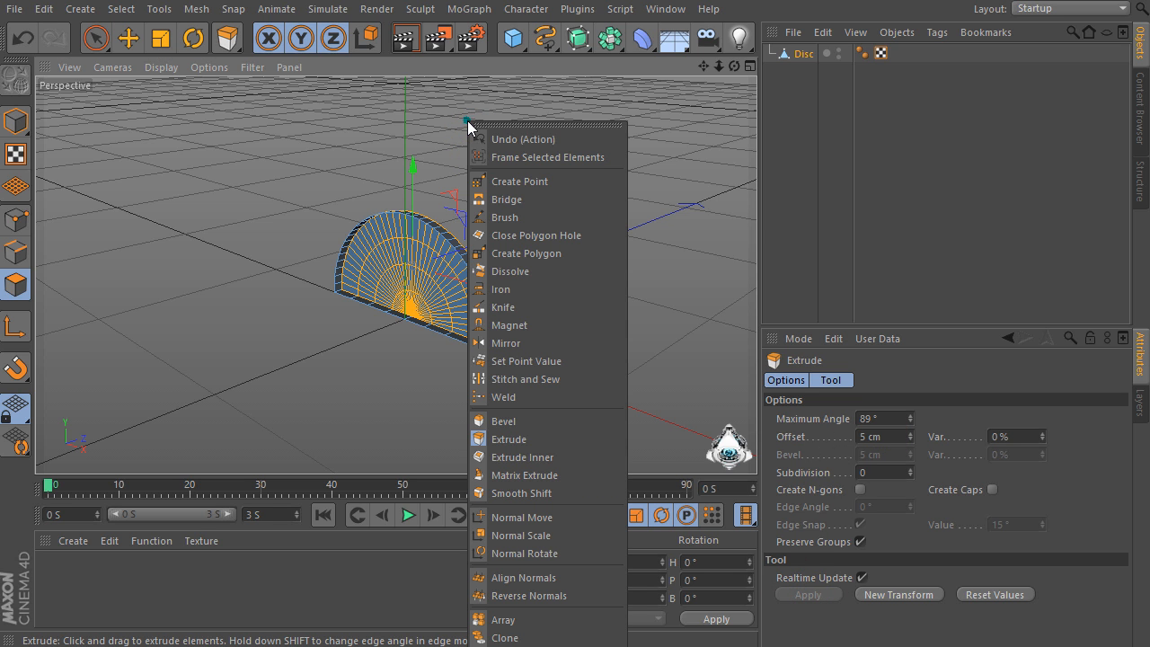
pyautogui.click(546, 234)
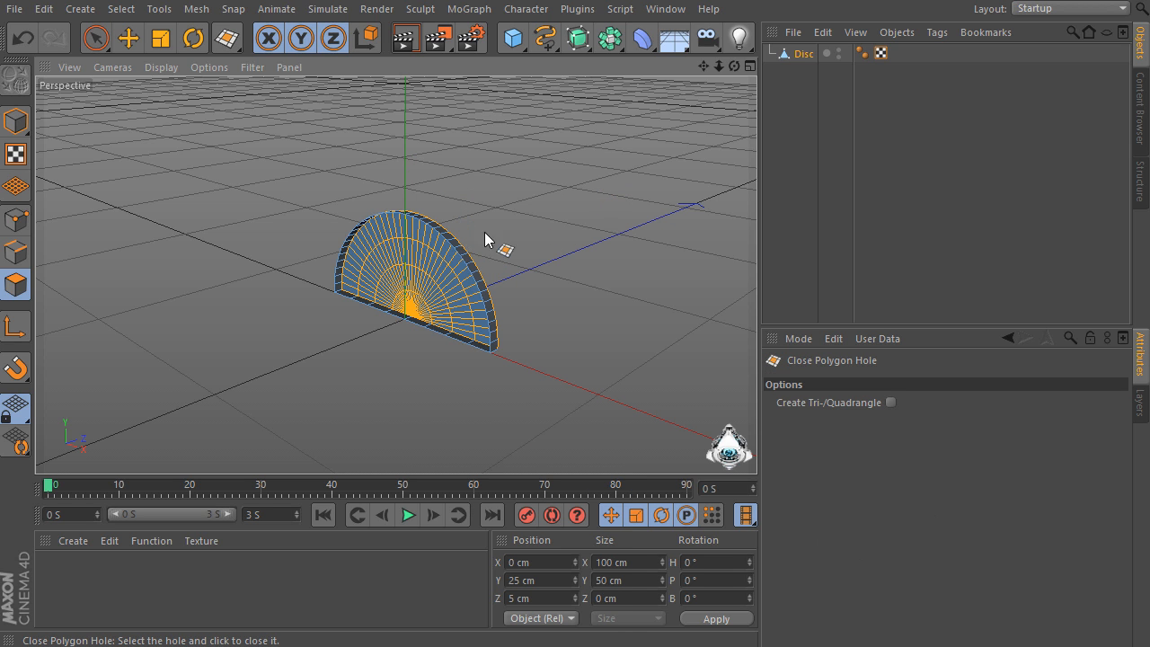
pyautogui.click(456, 245)
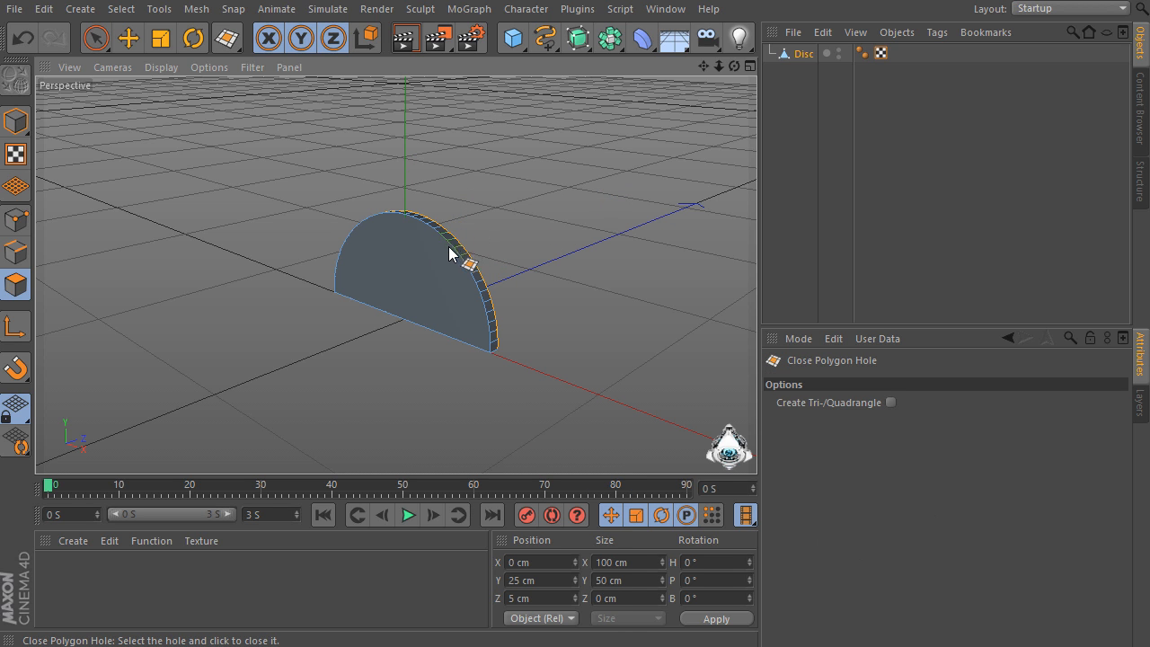
pyautogui.moveTo(732, 66); pyautogui.dragTo(659, 67)
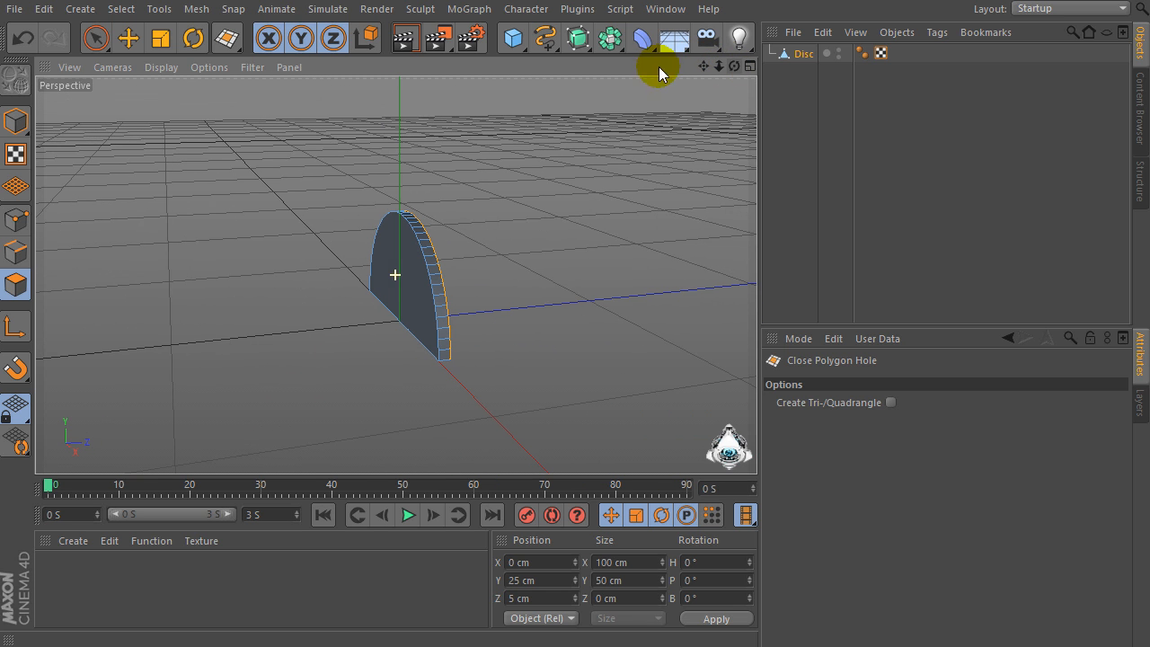
# - Return to Model mode, add a MoGraph Cloner and make the Disc object its child
pyautogui.click(16, 121)
pyautogui.moveTo(733, 66); pyautogui.dragTo(683, 67)
pyautogui.click(803, 53)
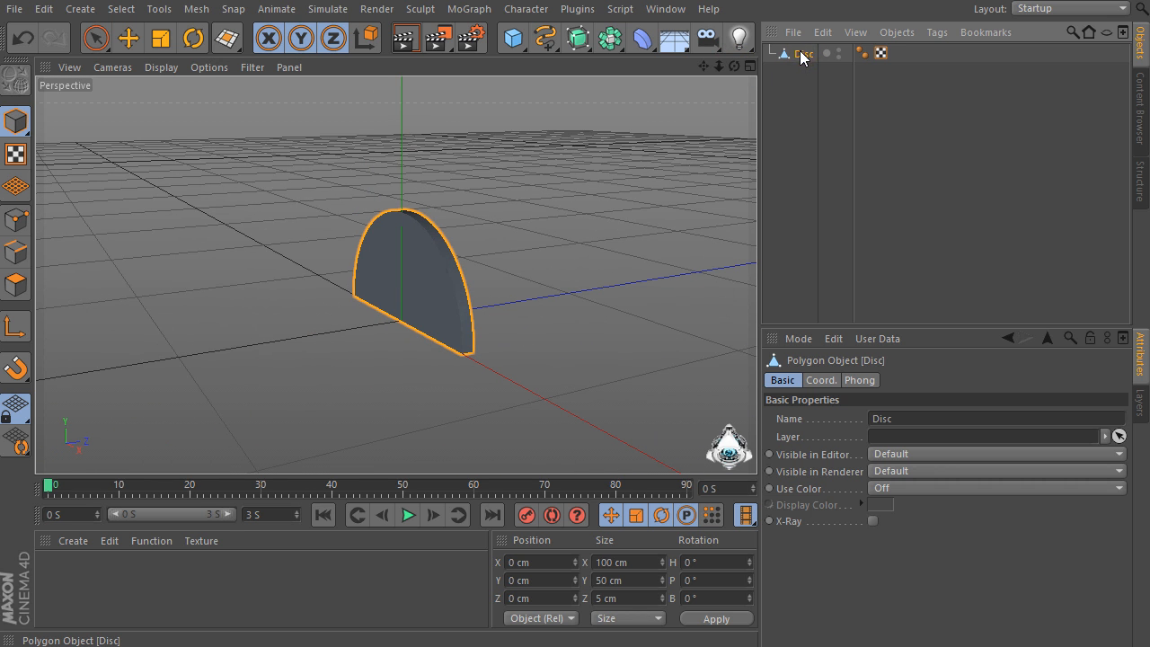
pyautogui.click(469, 10)
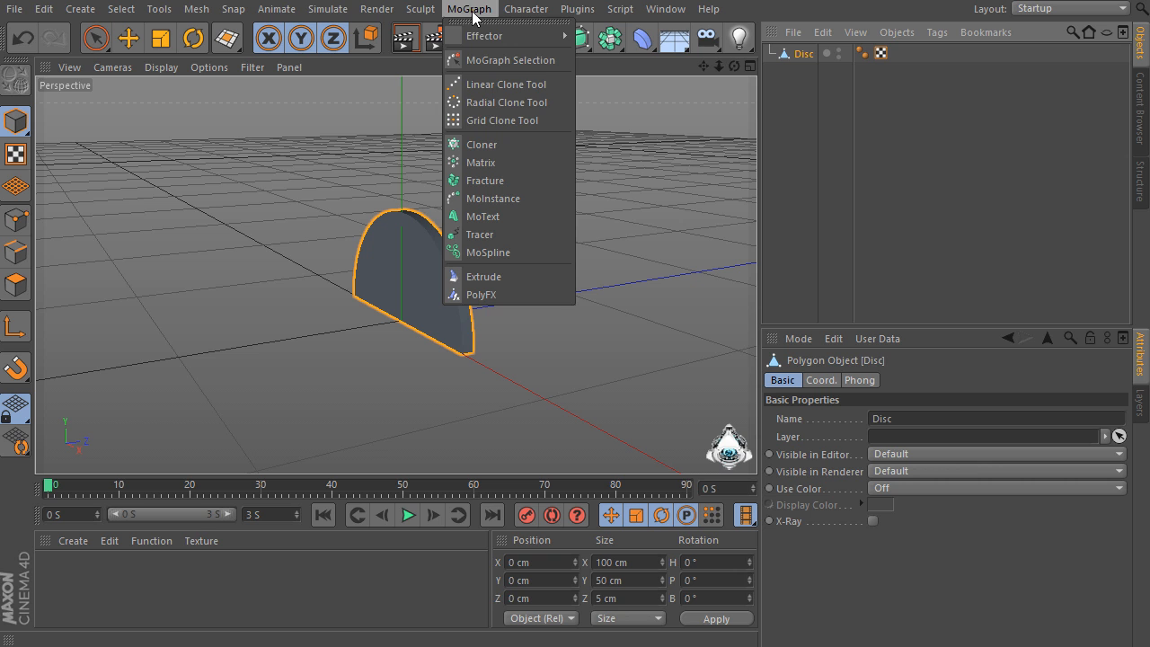
pyautogui.click(517, 144)
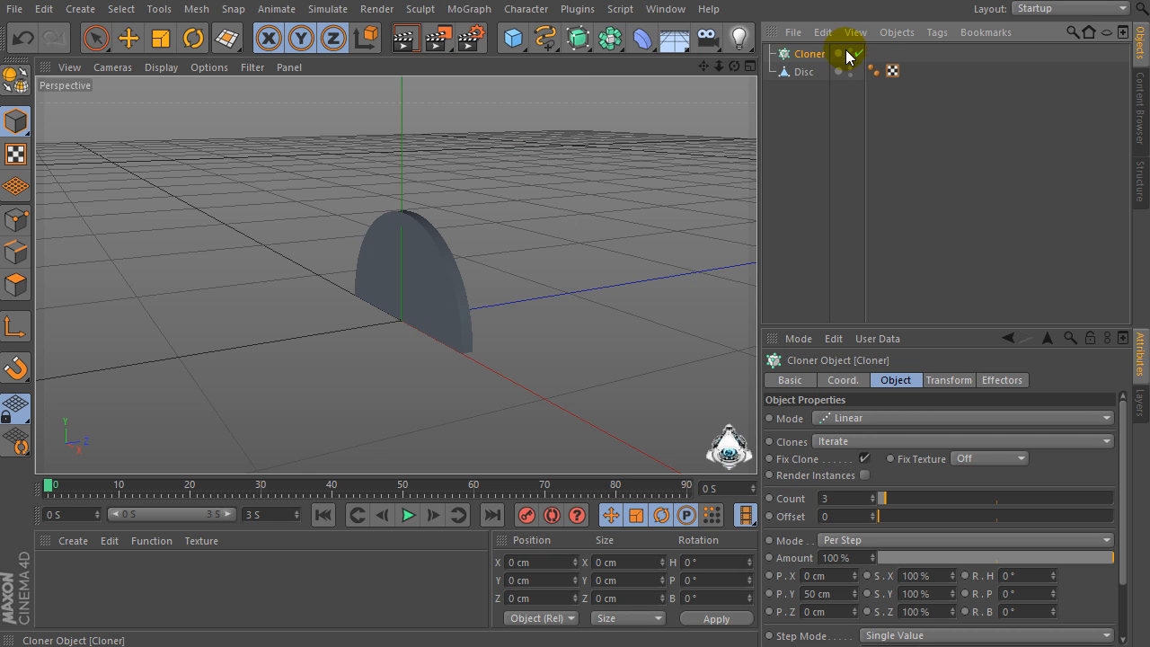
pyautogui.moveTo(803, 72); pyautogui.dragTo(806, 52)
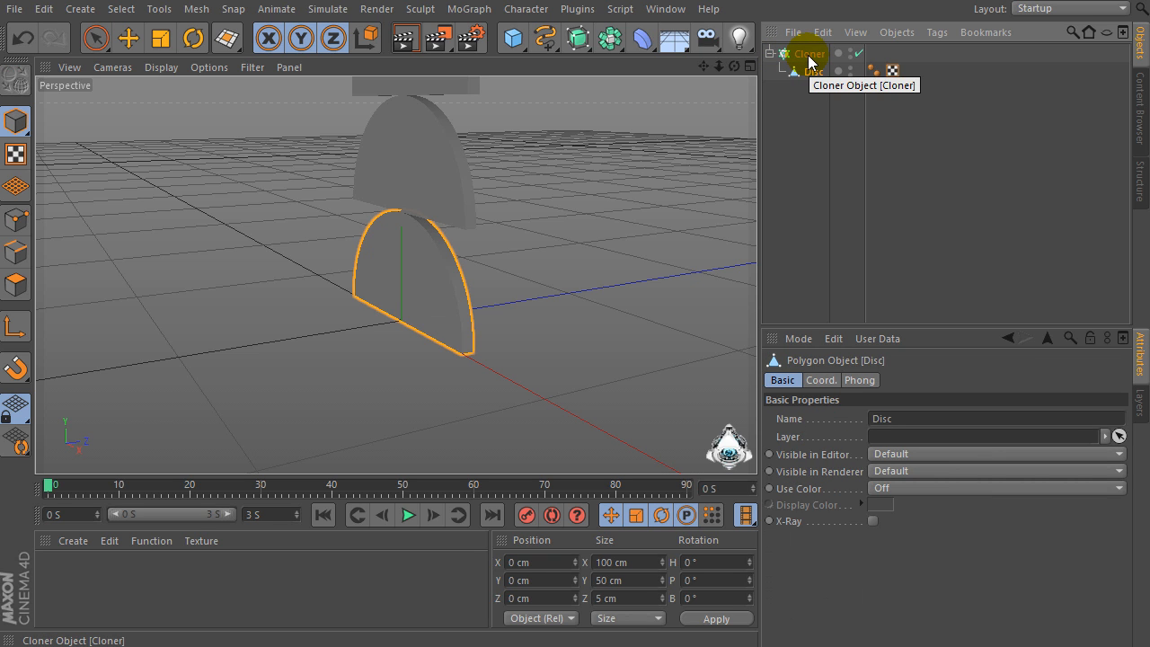
# - Set the Cloner's count to 25 in Linear mode
pyautogui.click(795, 56)
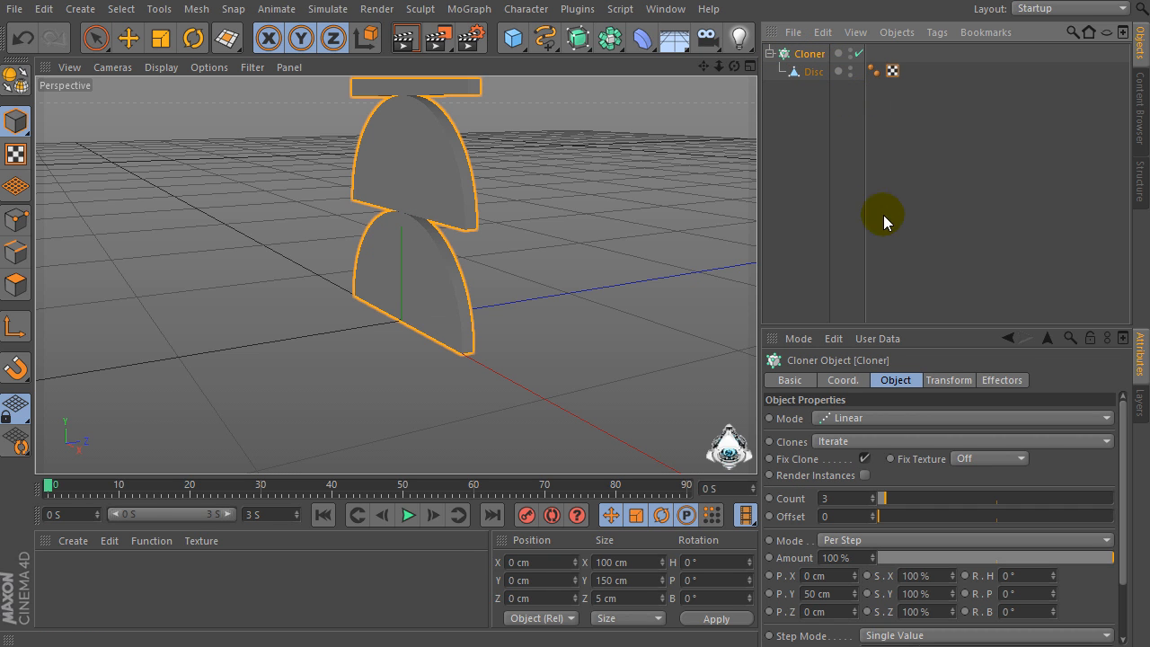
pyautogui.moveTo(837, 323); pyautogui.dragTo(837, 280)
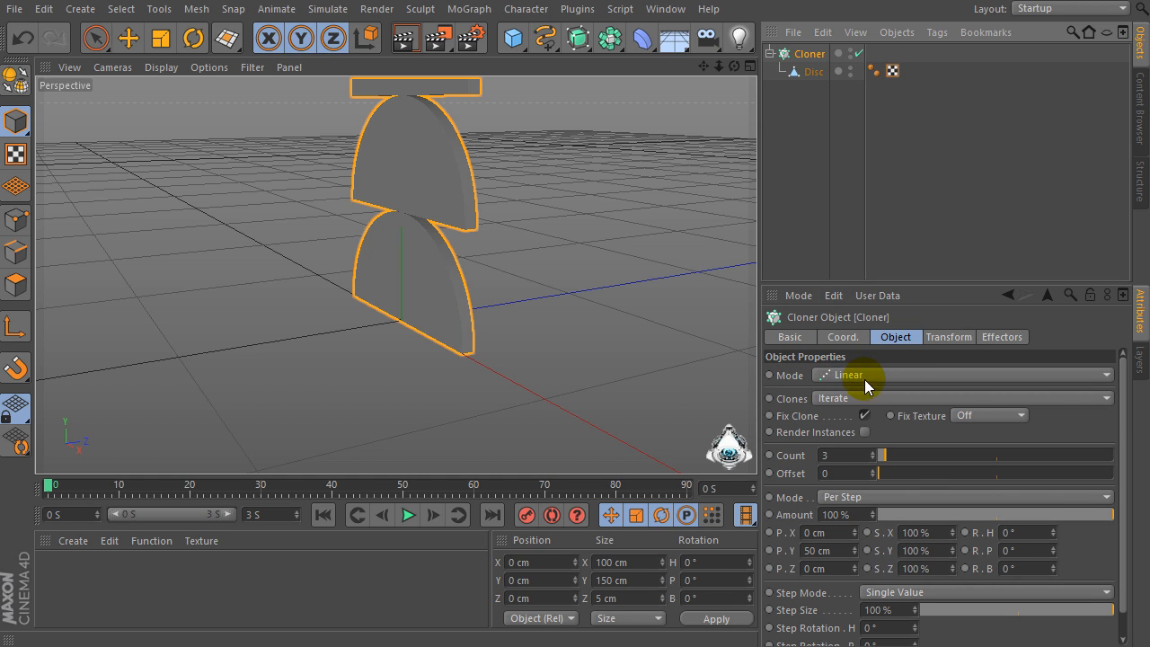
pyautogui.doubleClick(824, 456)
pyautogui.write('25')
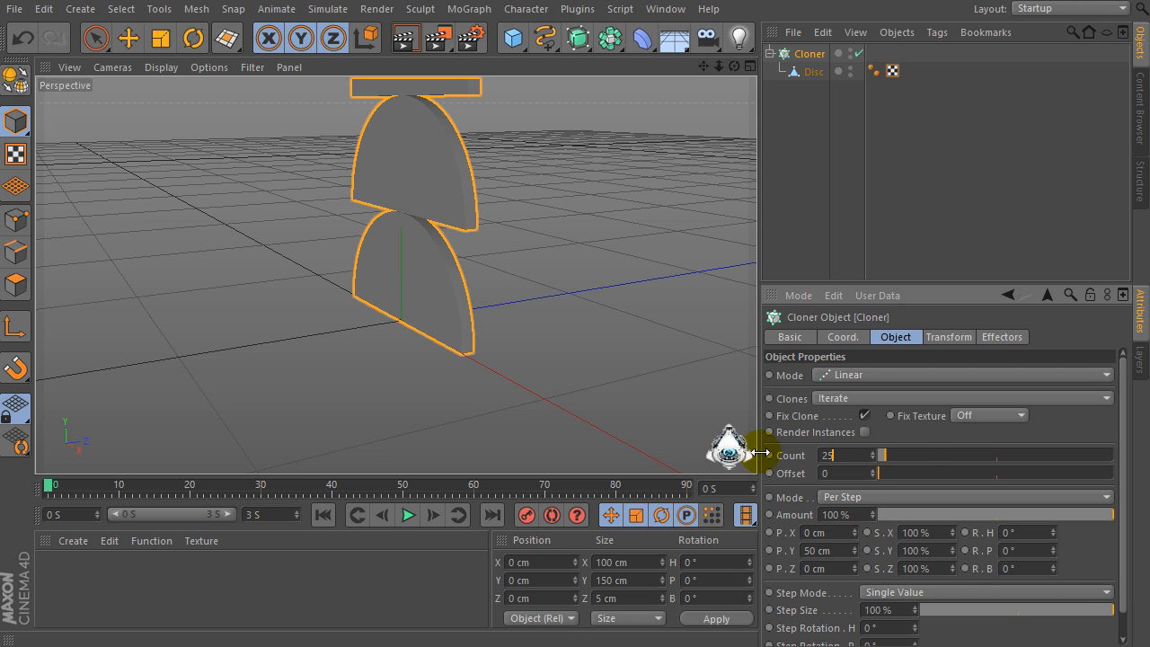
pyautogui.press('Return')
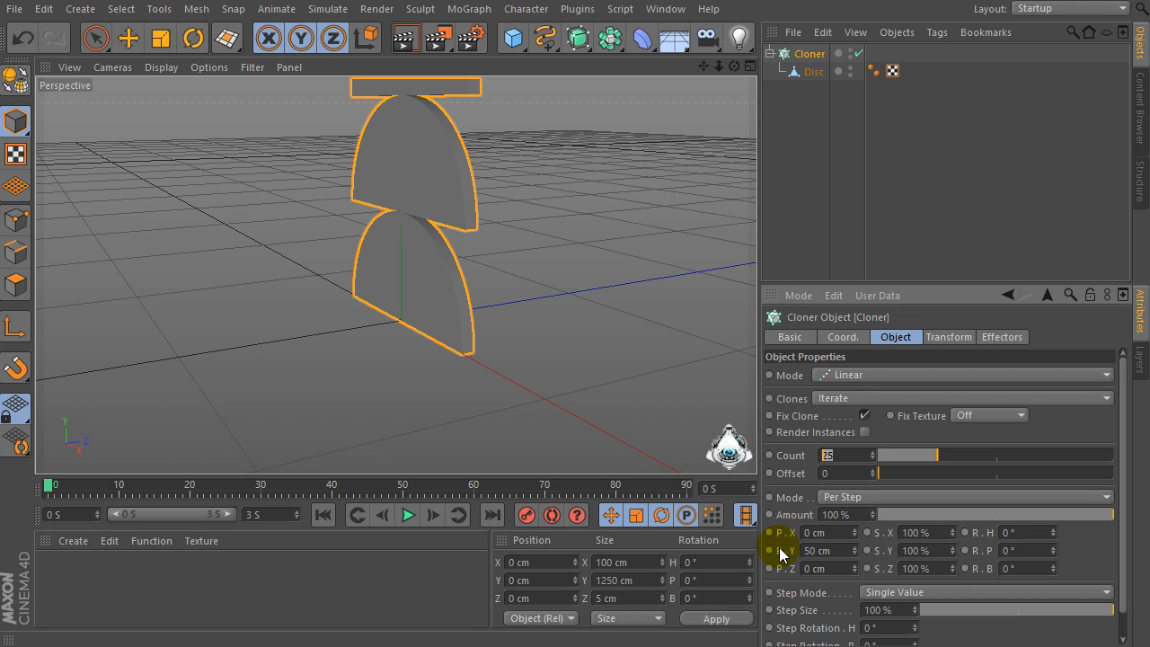
# - Set the Cloner's per-step position to 0 cm in Y and 8 cm in Z
pyautogui.doubleClick(833, 551)
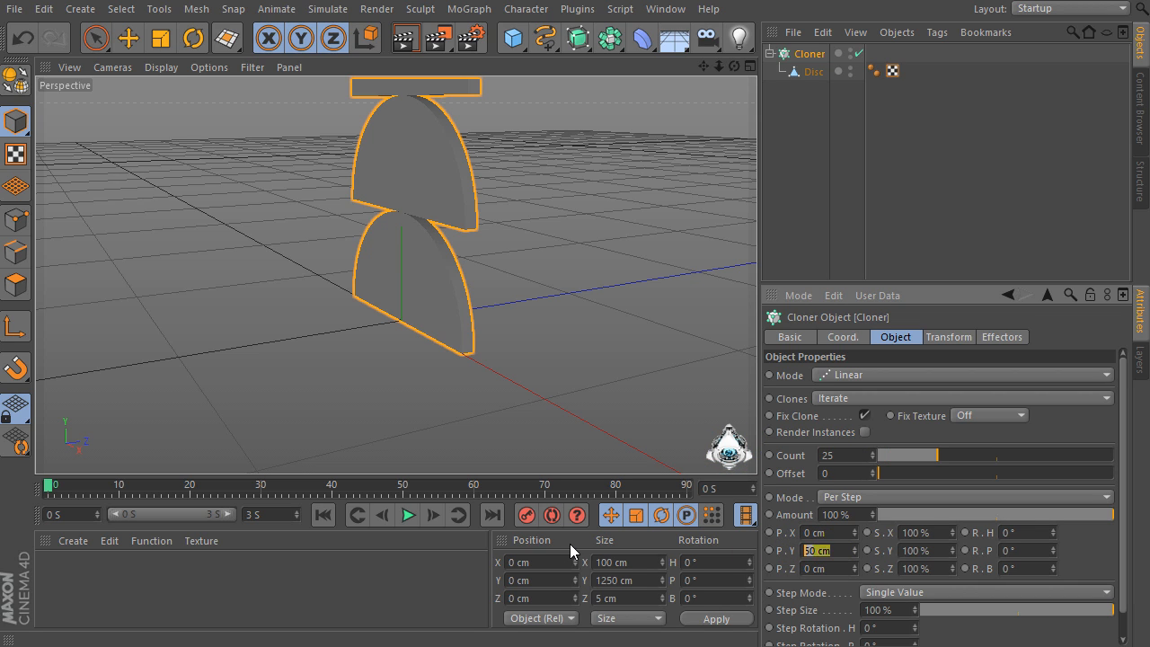
pyautogui.write('0')
pyautogui.press('Return')
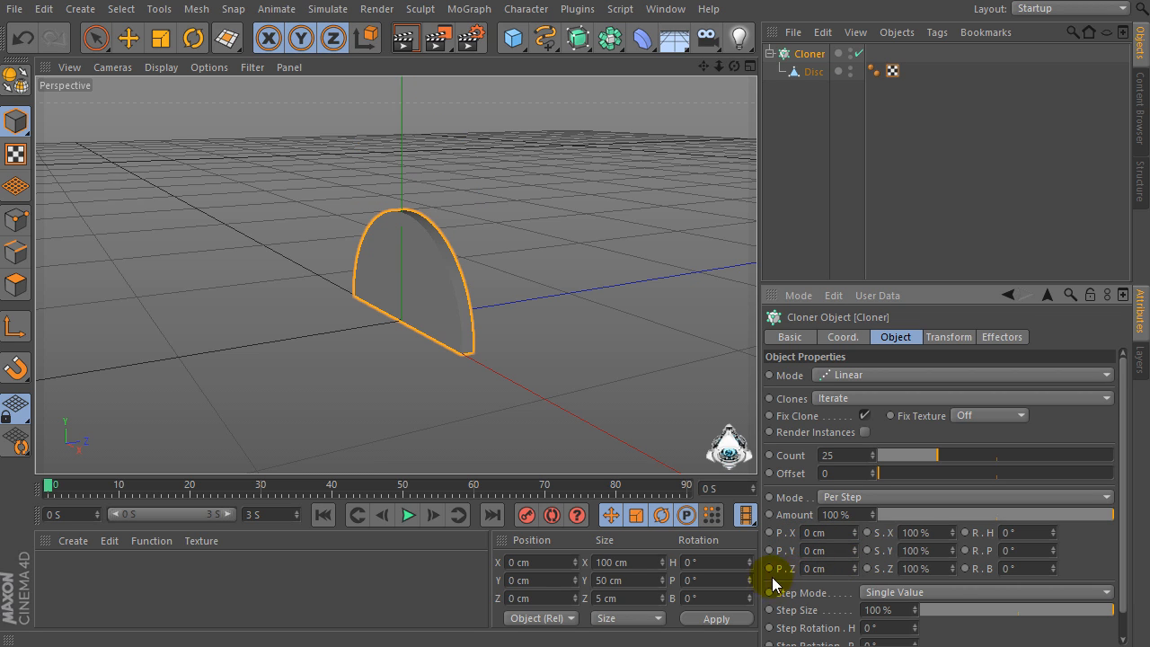
pyautogui.doubleClick(814, 569)
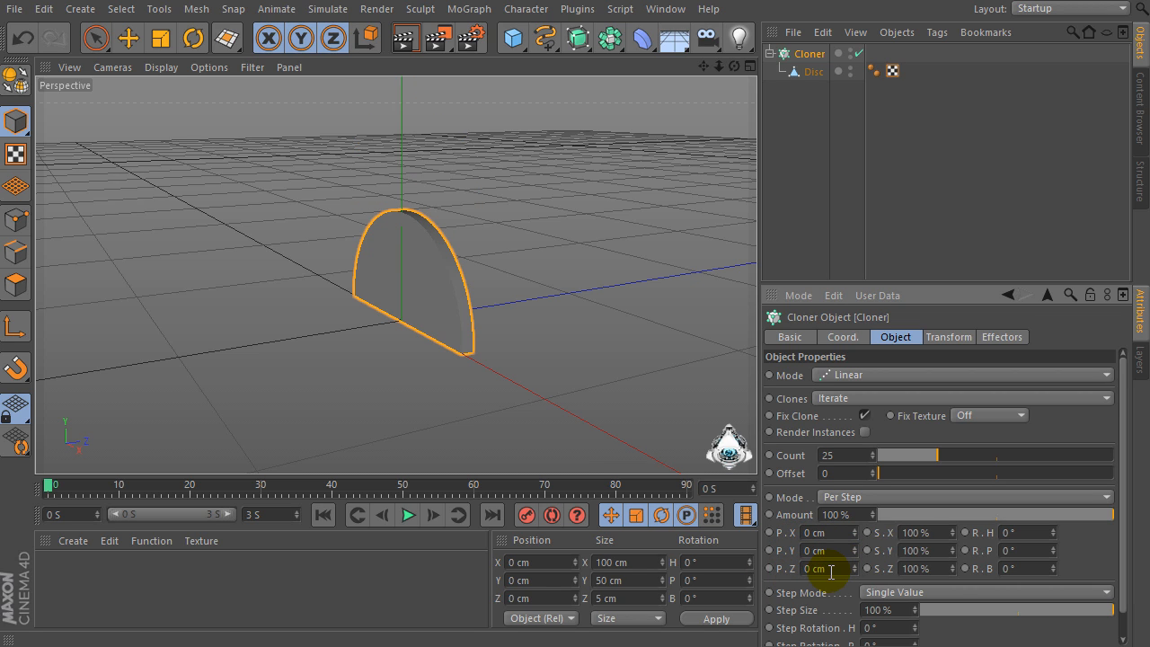
pyautogui.click(668, 566)
pyautogui.write('8')
pyautogui.press('Return')
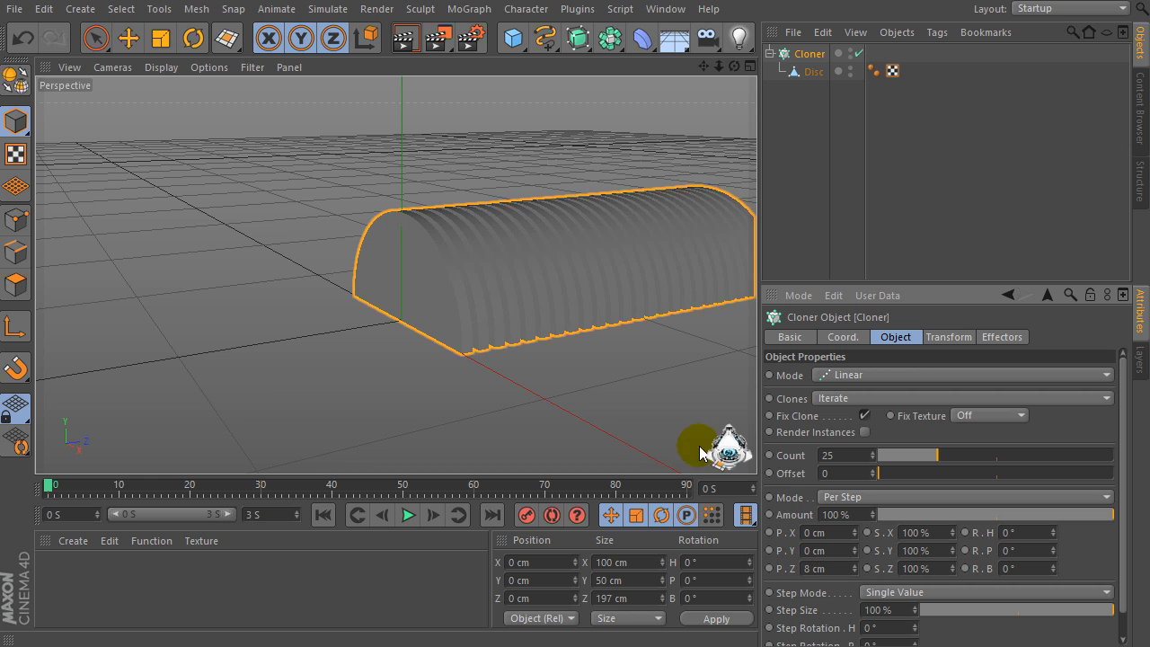
pyautogui.moveTo(734, 66); pyautogui.dragTo(781, 68)
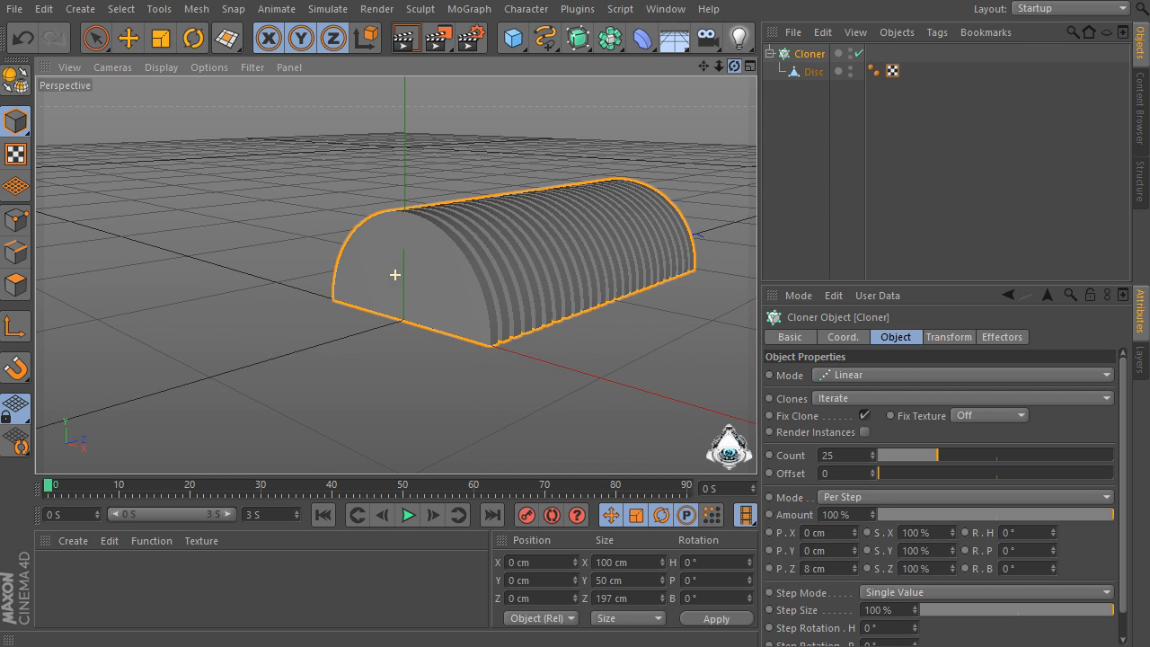
pyautogui.moveTo(705, 67); pyautogui.dragTo(597, 99)
pyautogui.moveTo(734, 65)
pyautogui.mouseDown()
pyautogui.moveTo(742, 54)
pyautogui.moveTo(730, 77)
pyautogui.mouseUp()
pyautogui.doubleClick(820, 568)
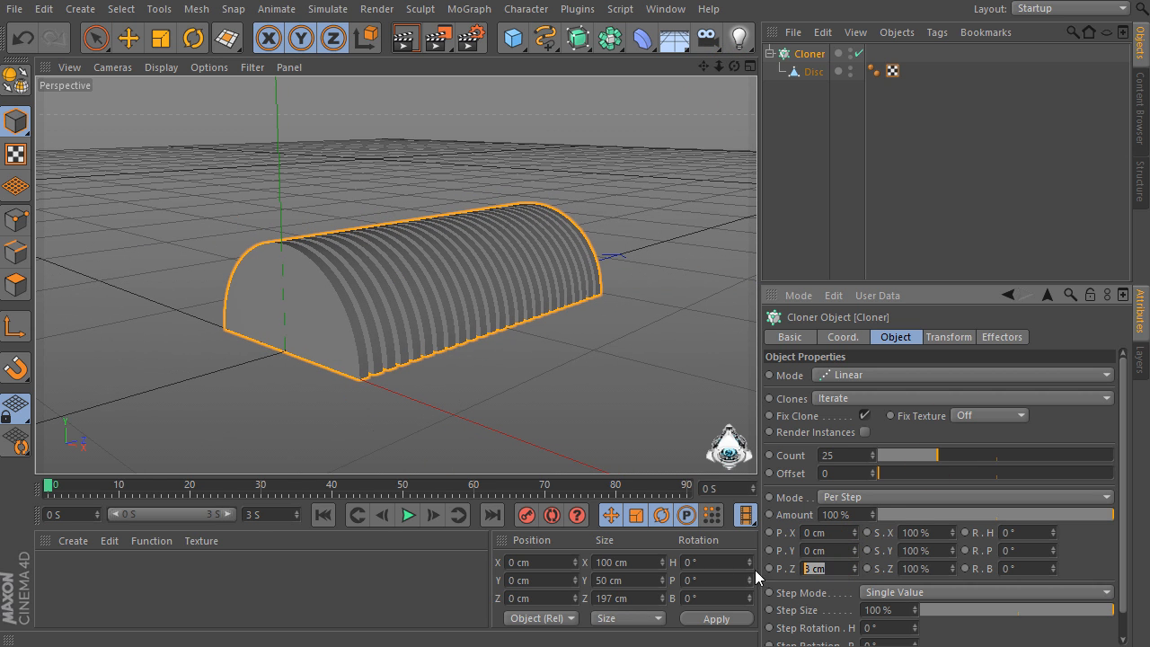
pyautogui.doubleClick(840, 456)
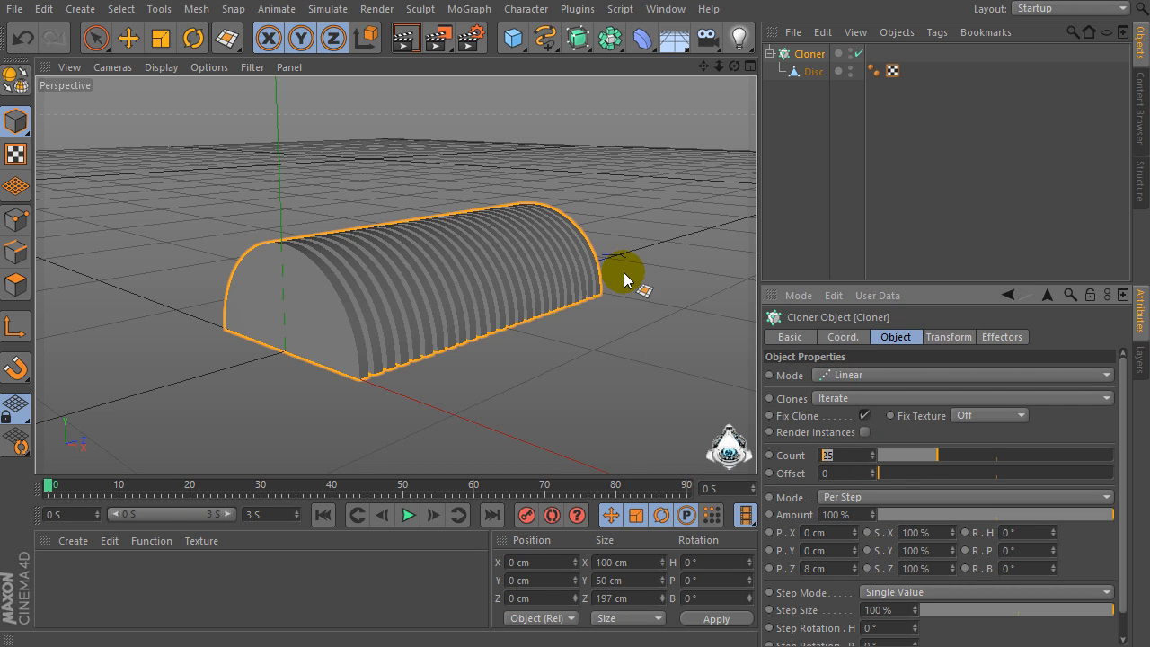
# - Add a Displacer deformer and a Null, nesting the Cloner under the Displacer and the Displacer under the Null
pyautogui.click(642, 39)
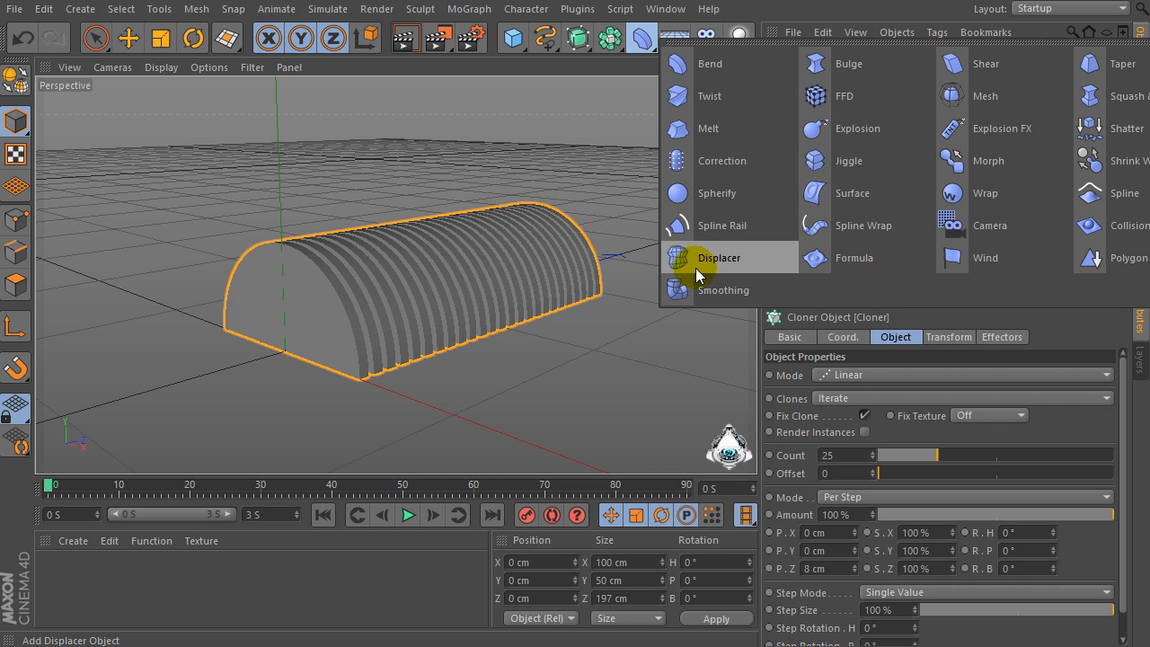
pyautogui.click(743, 258)
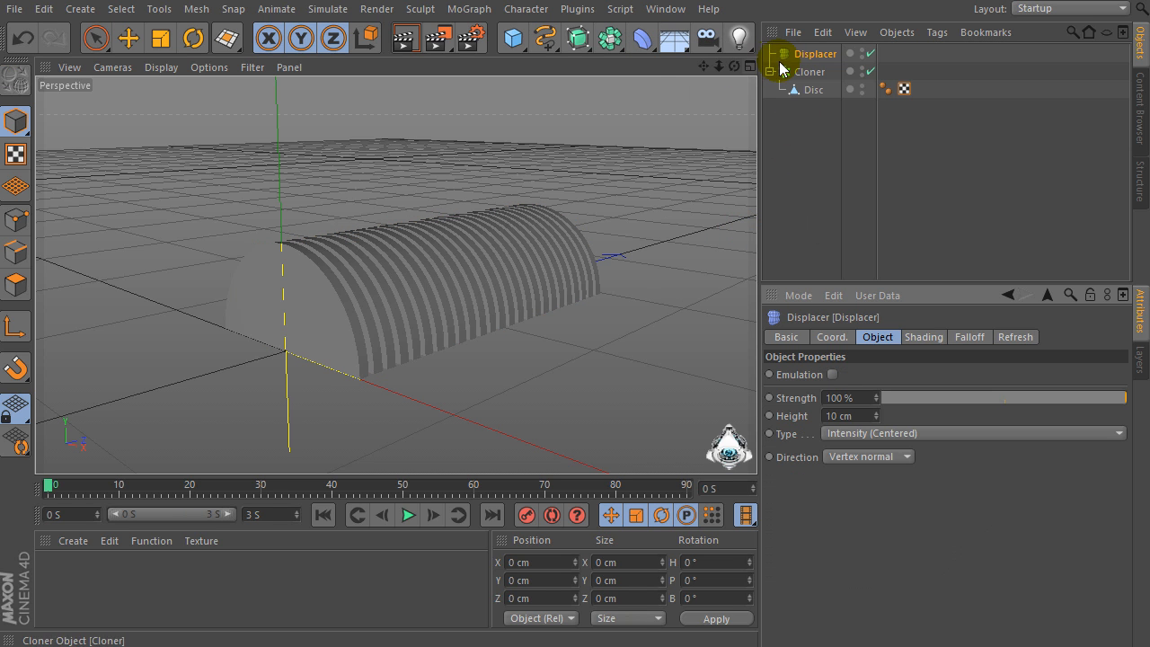
pyautogui.click(509, 50)
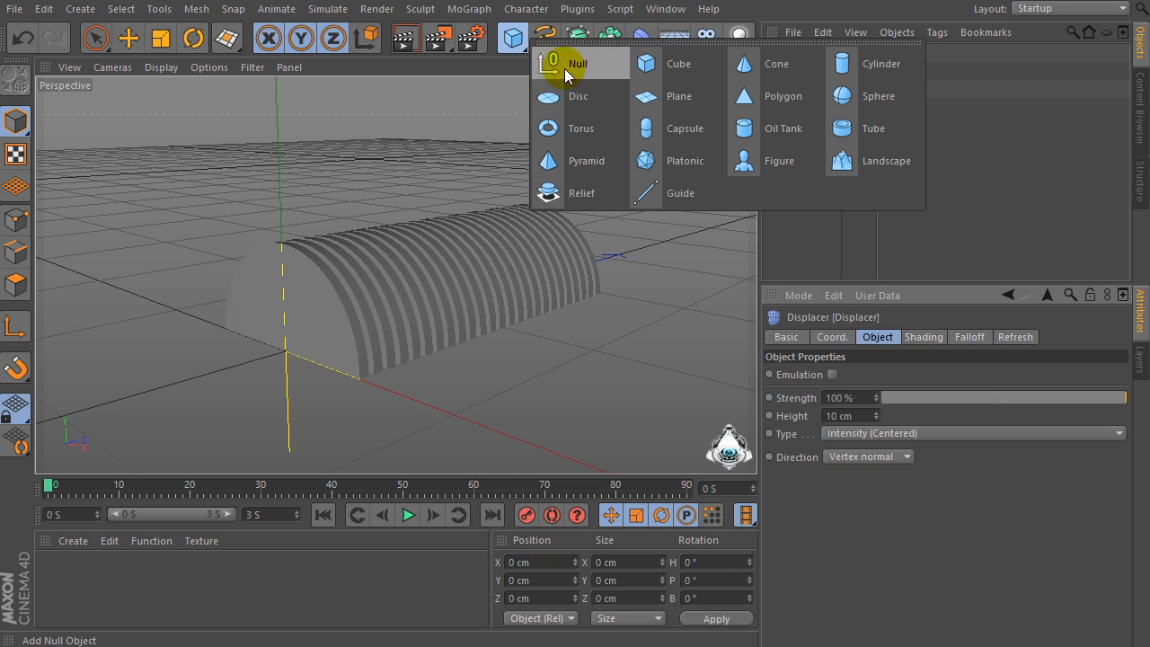
pyautogui.click(592, 64)
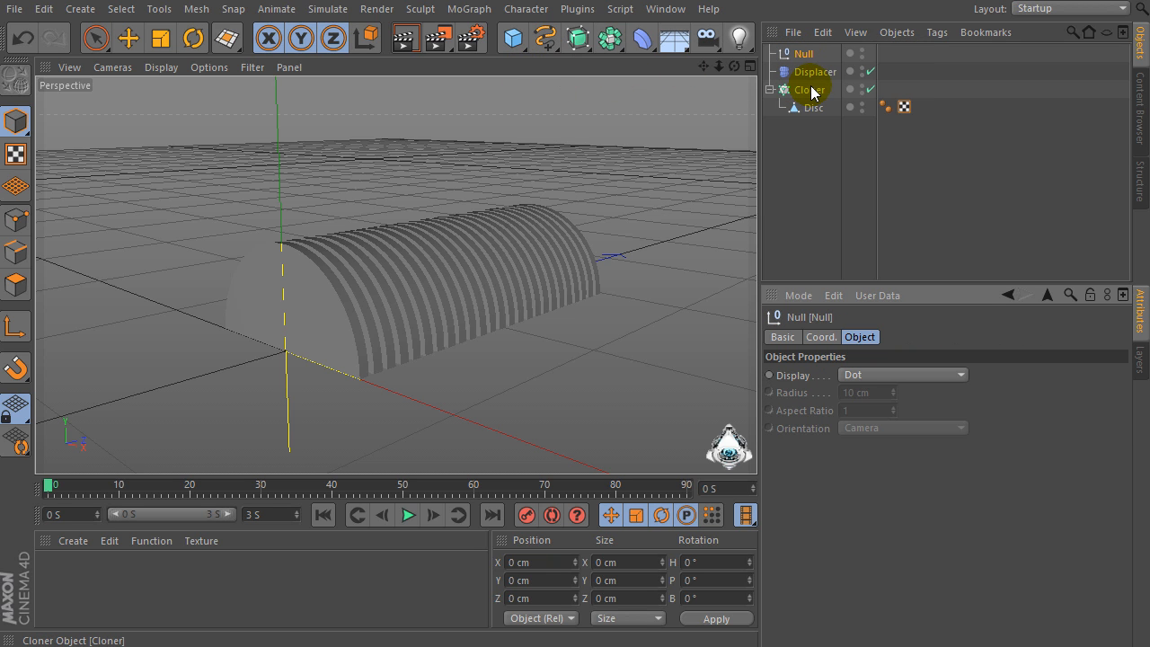
pyautogui.moveTo(815, 97); pyautogui.dragTo(808, 72)
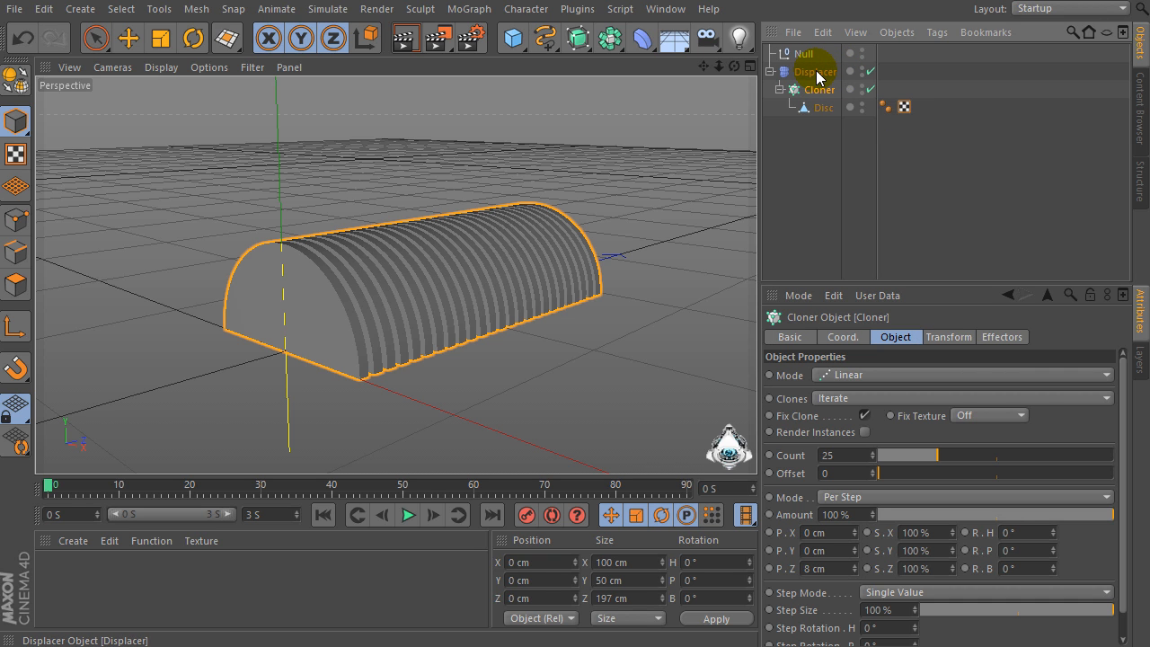
pyautogui.moveTo(816, 72); pyautogui.dragTo(803, 54)
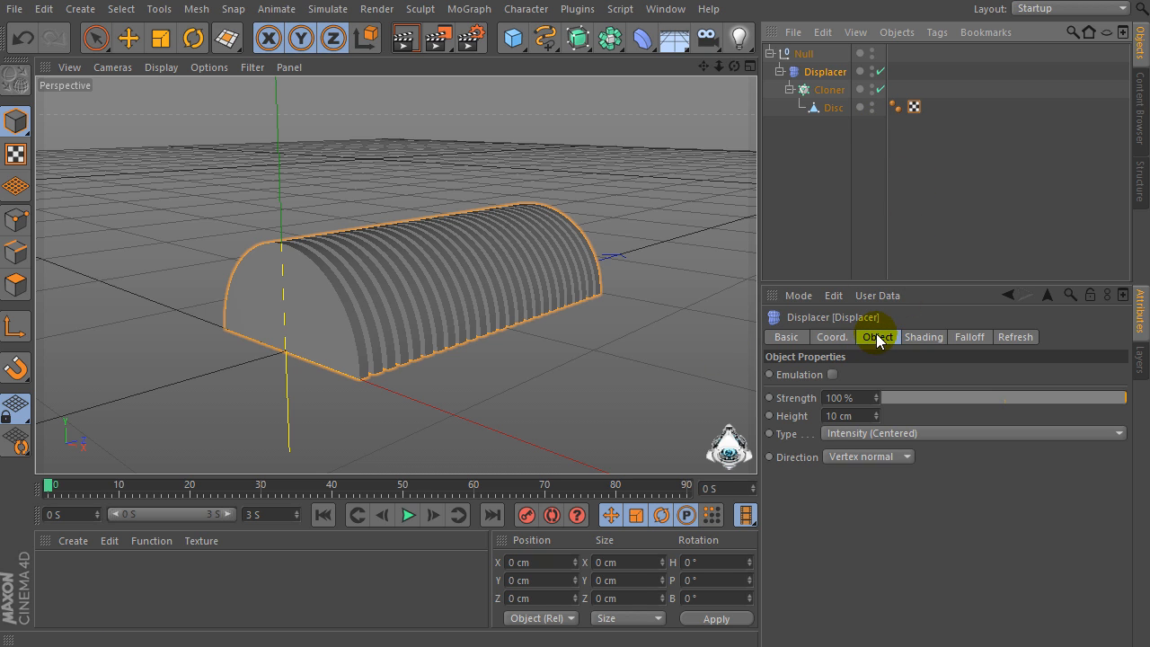
# - Load a Noise shader as the Displacer's custom shader in its shading settings
pyautogui.click(920, 336)
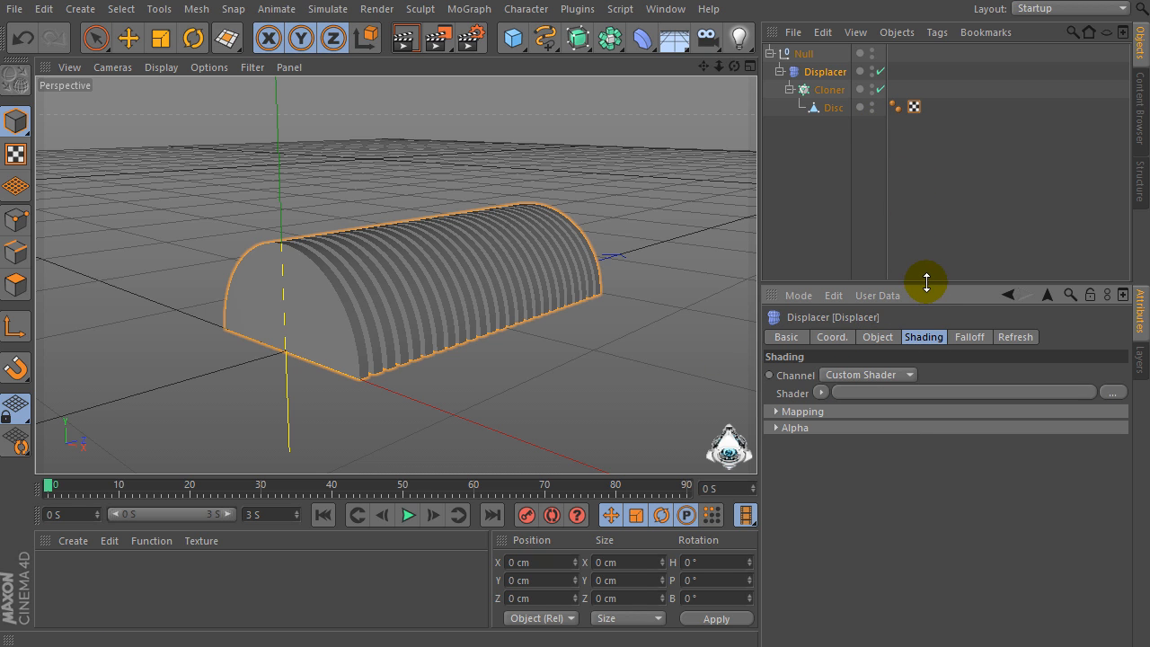
pyautogui.moveTo(926, 283); pyautogui.dragTo(937, 355)
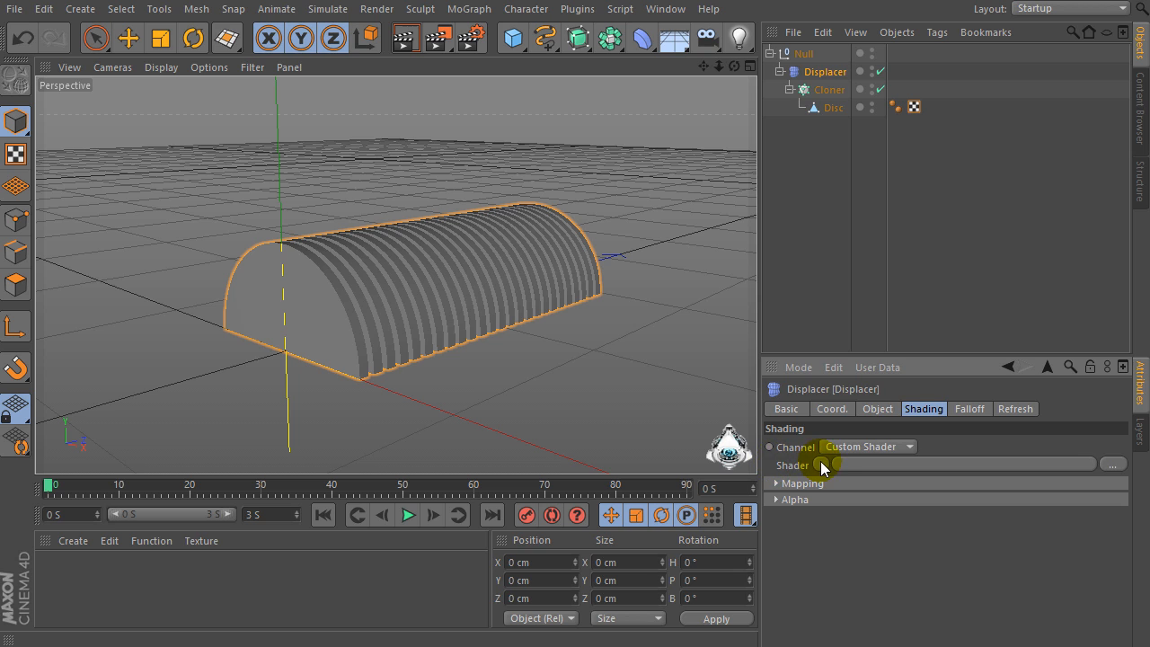
pyautogui.click(821, 464)
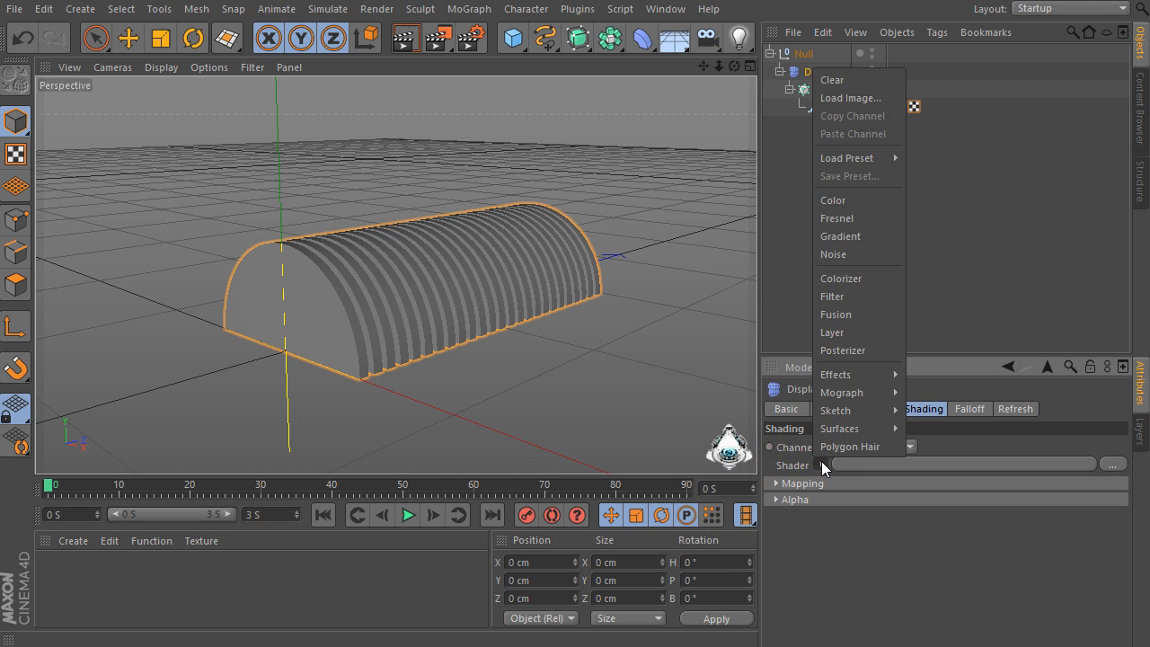
pyautogui.click(858, 255)
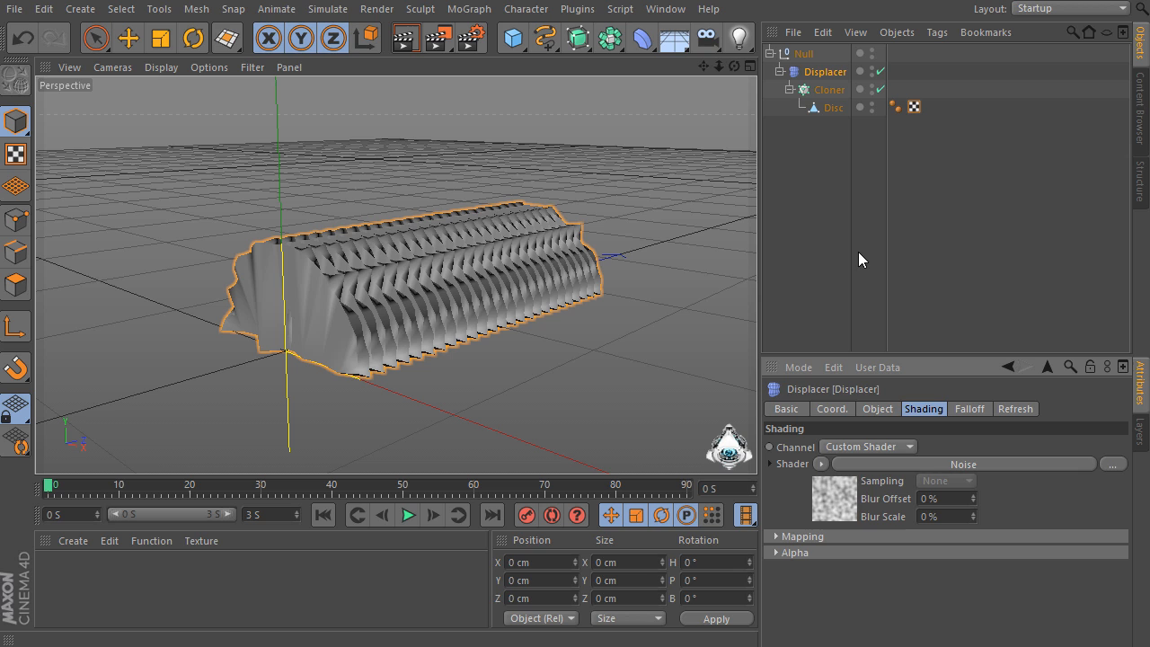
# - Swap the Noise shader's colours, making Color 1 white and Color 2 black
pyautogui.click(831, 497)
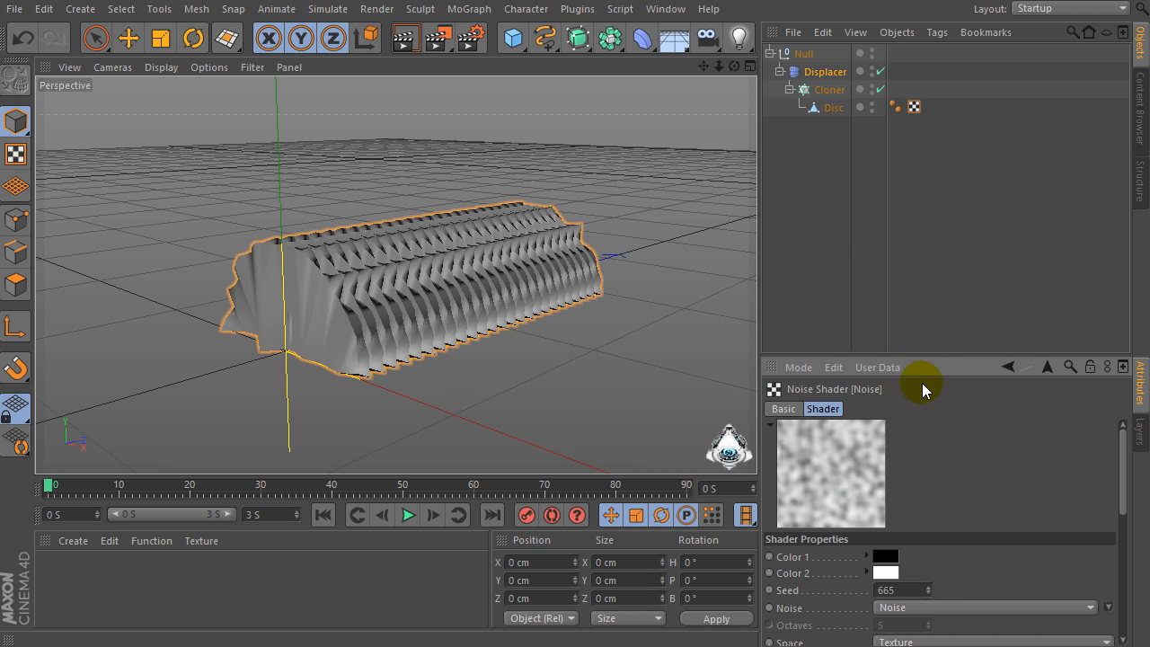
pyautogui.click(884, 571)
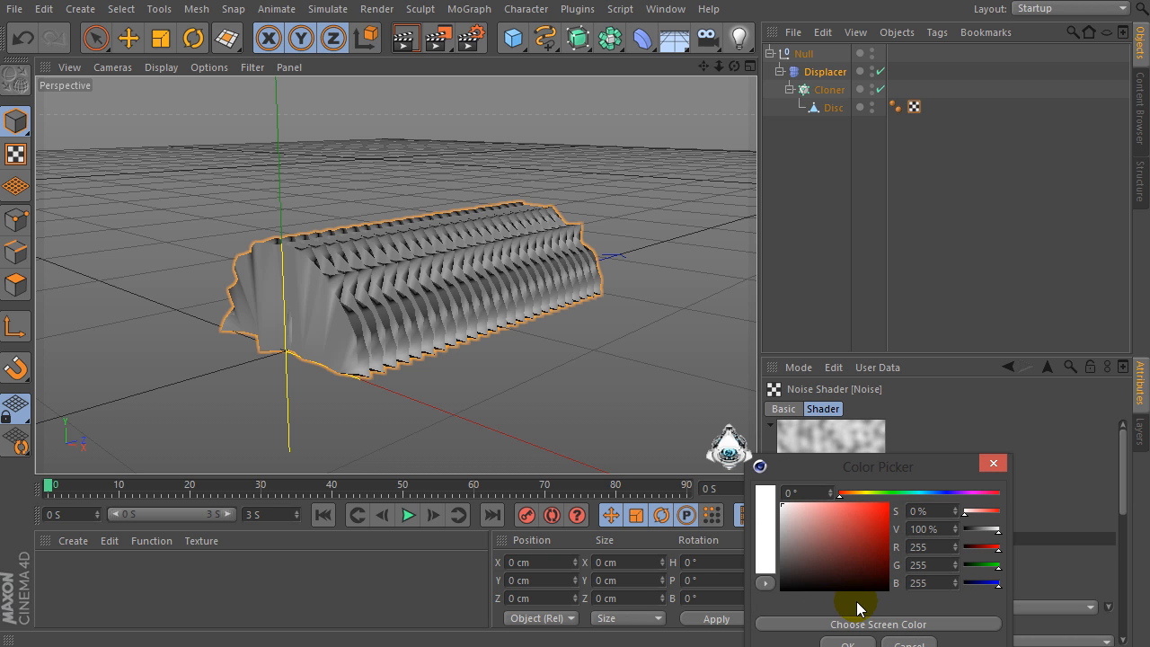
pyautogui.moveTo(865, 469); pyautogui.dragTo(906, 390)
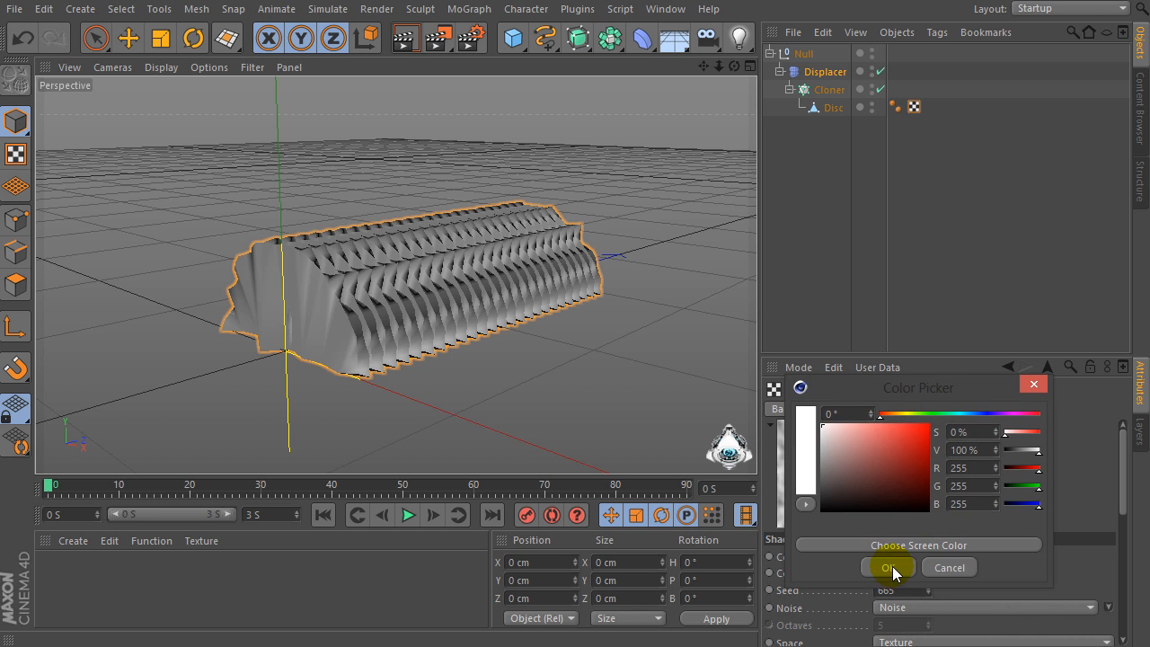
pyautogui.click(892, 566)
pyautogui.click(890, 571)
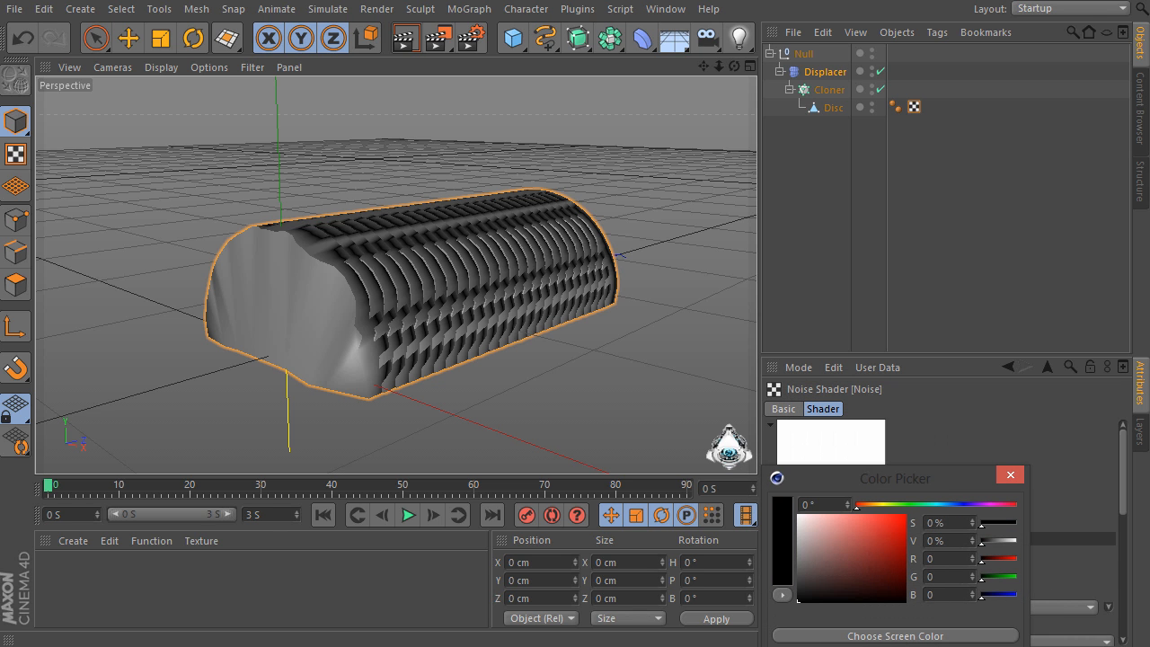
pyautogui.press('Return')
pyautogui.click(888, 575)
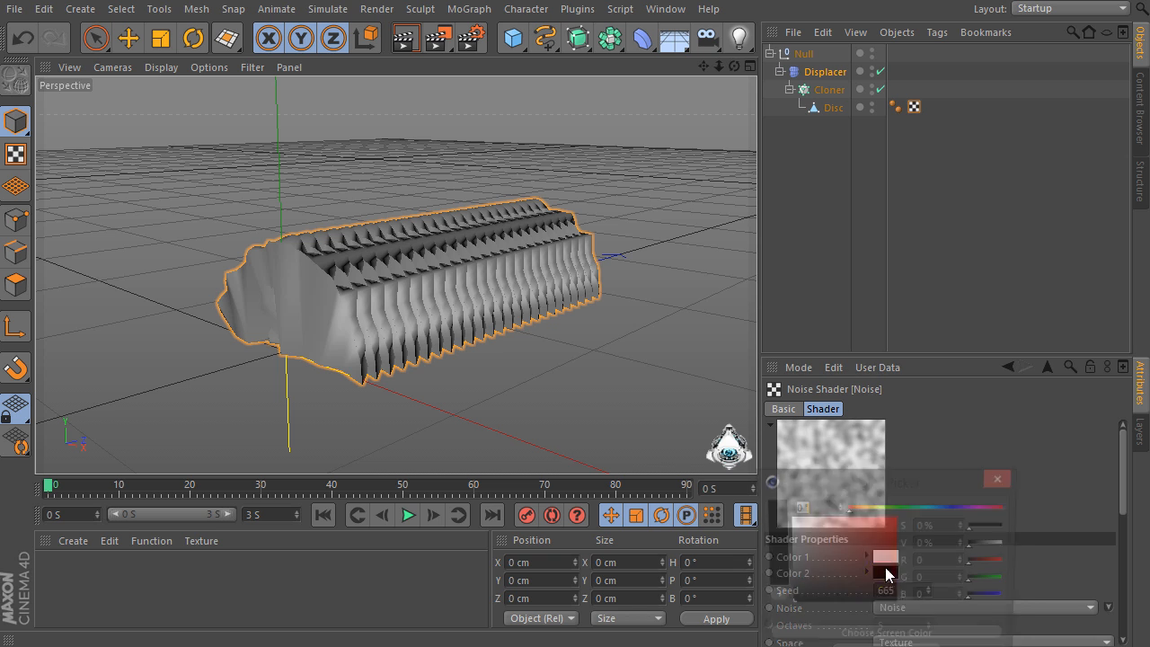
pyautogui.moveTo(889, 485); pyautogui.dragTo(868, 390)
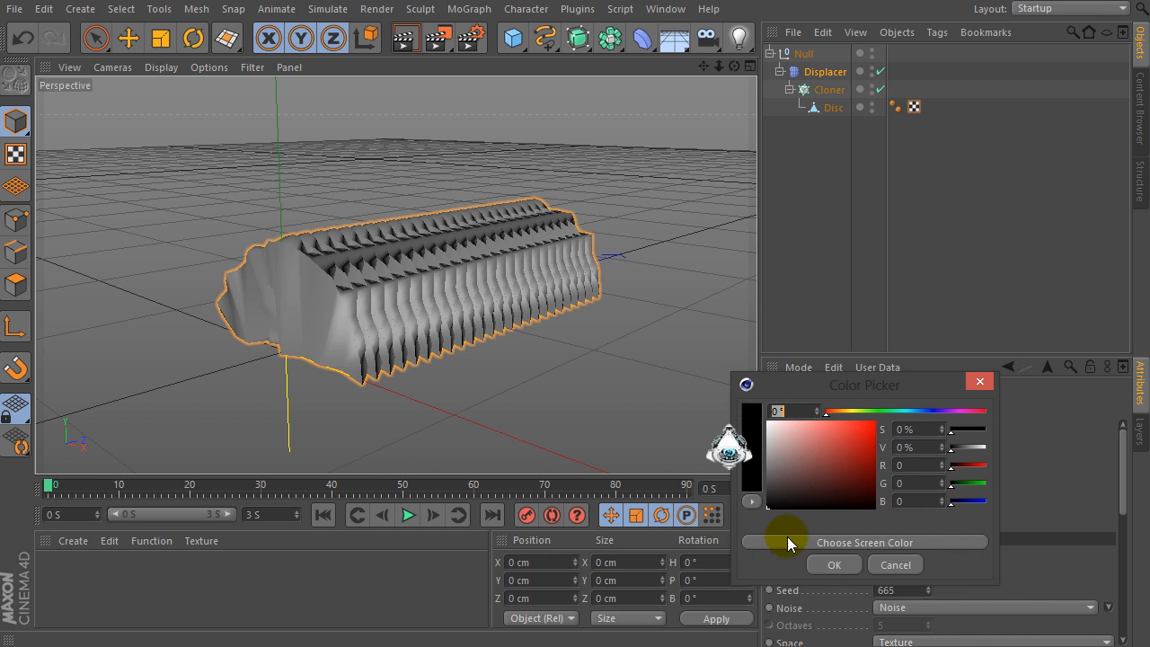
pyautogui.click(832, 565)
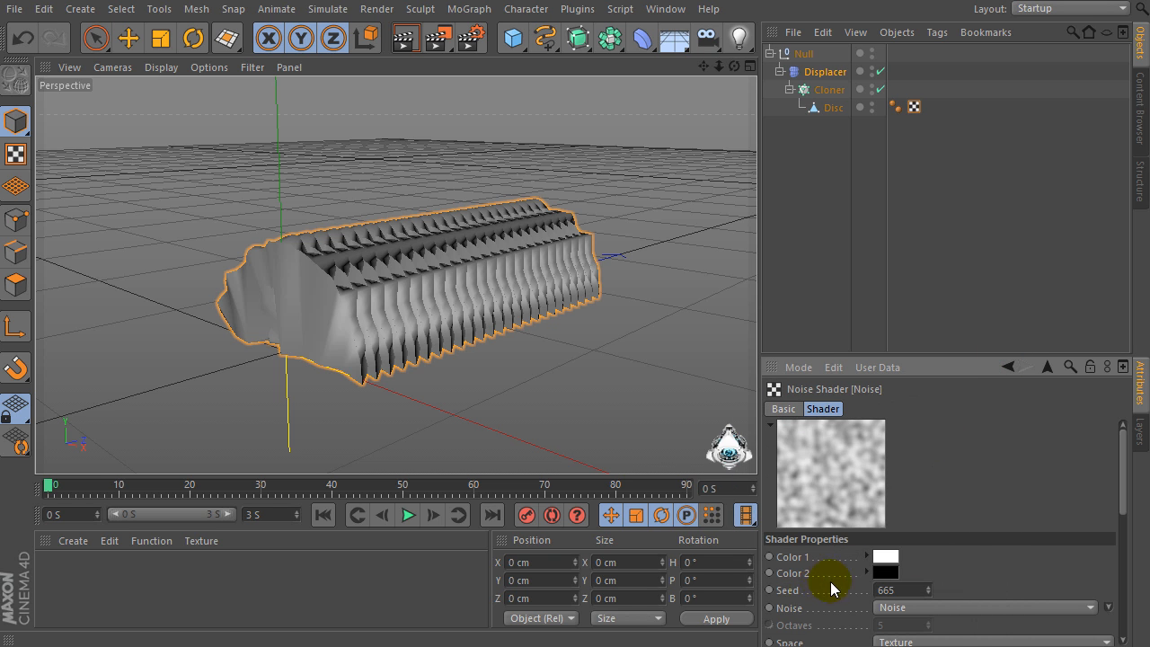
# - Set the Noise shader's noise type to VL Noise and its space to World
pyautogui.click(891, 608)
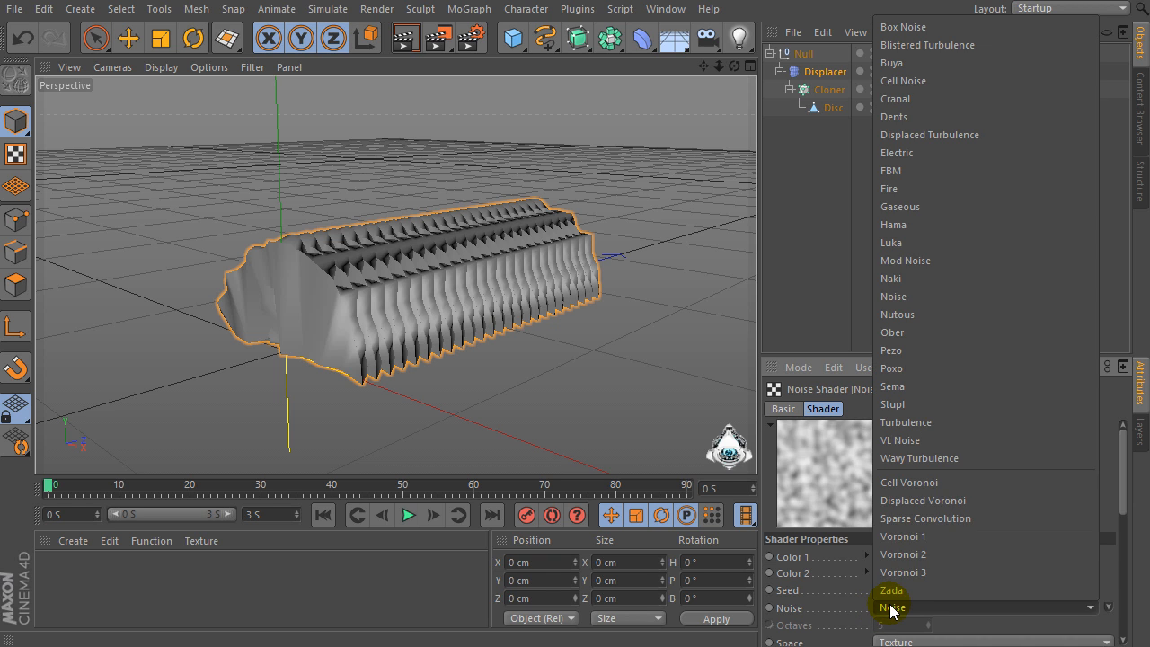
pyautogui.click(907, 442)
pyautogui.moveTo(935, 357); pyautogui.dragTo(943, 189)
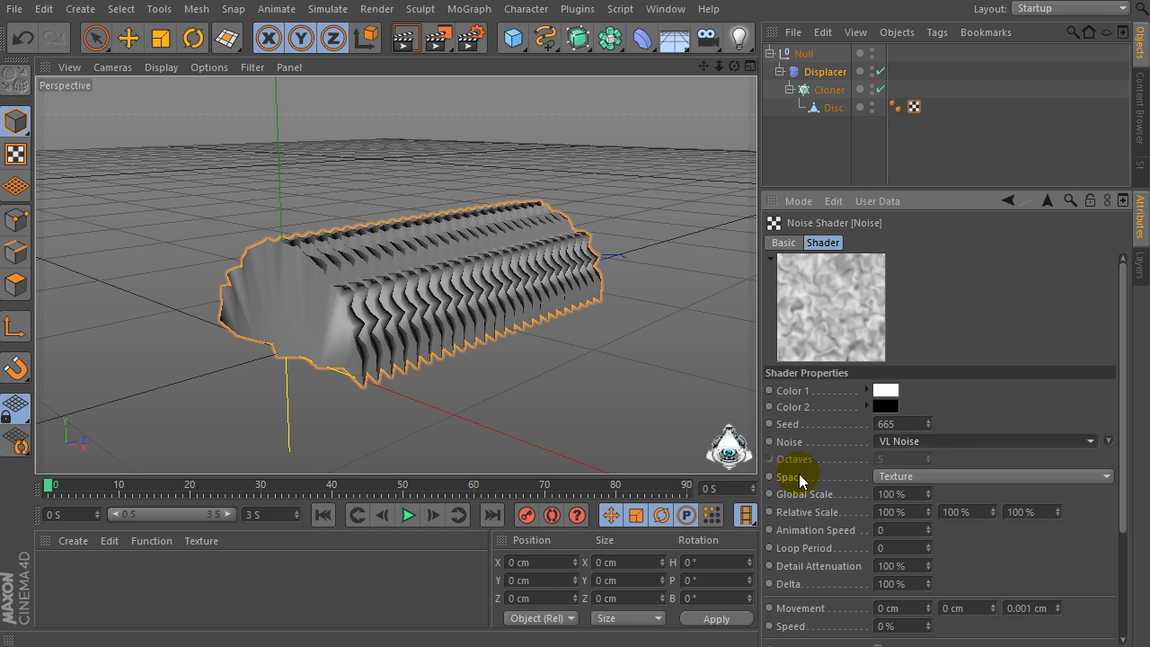
pyautogui.click(912, 476)
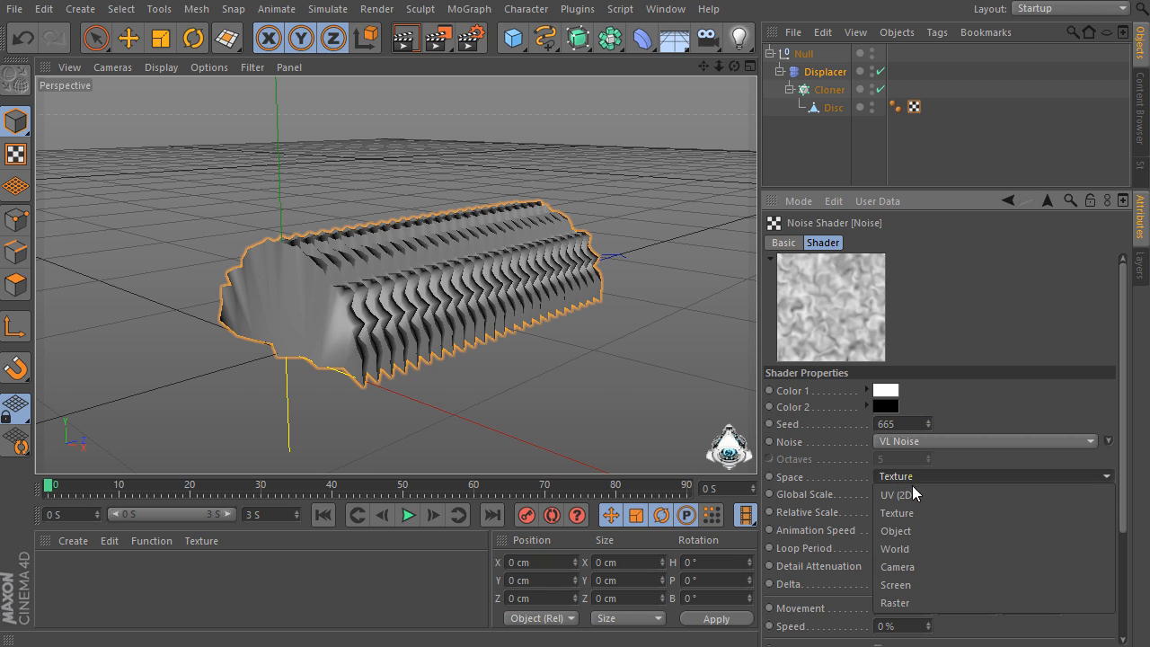
pyautogui.click(919, 548)
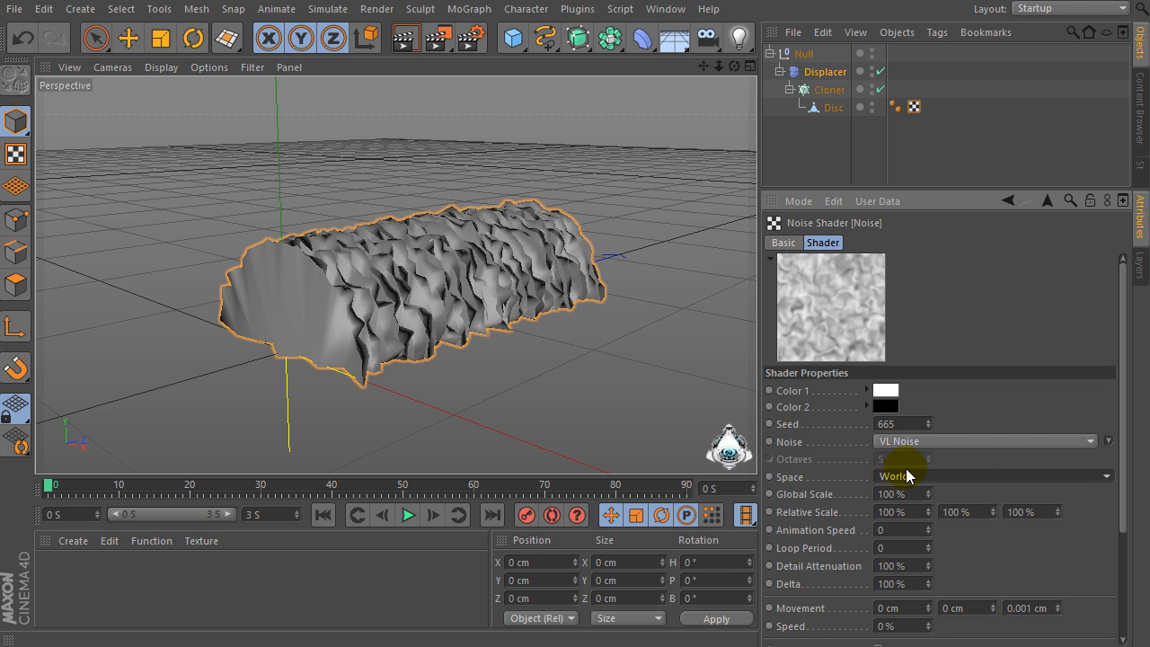
# - Set the Noise shader's global scale to 900% and its animation speed to 1.5
pyautogui.doubleClick(903, 493)
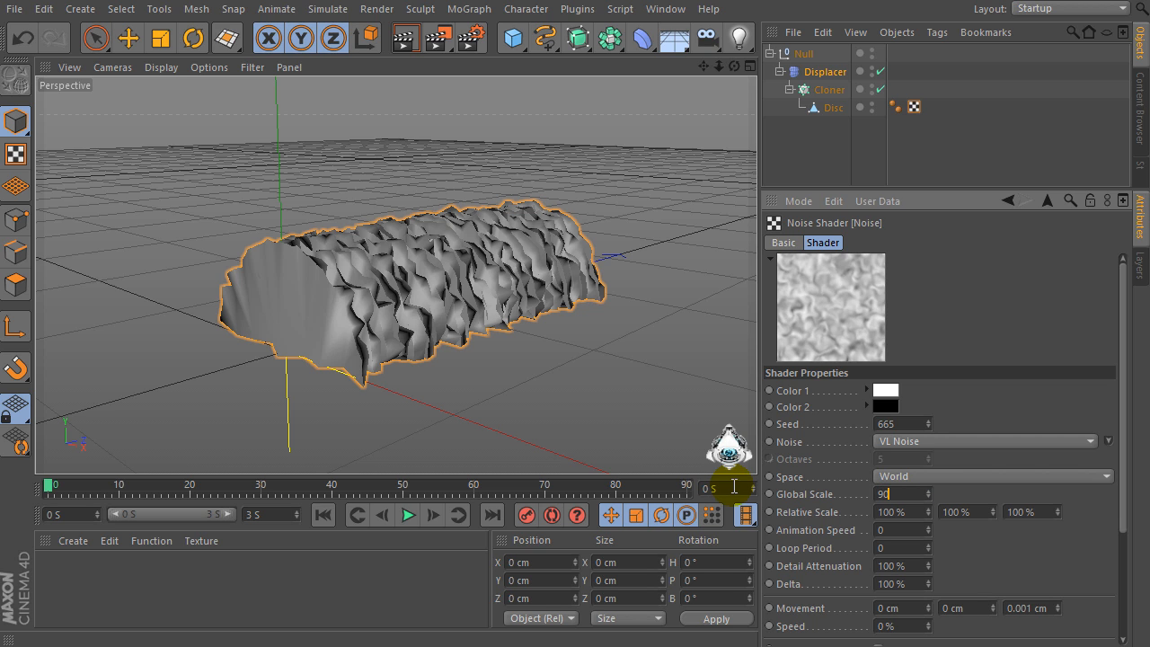
pyautogui.write('900')
pyautogui.press('Return')
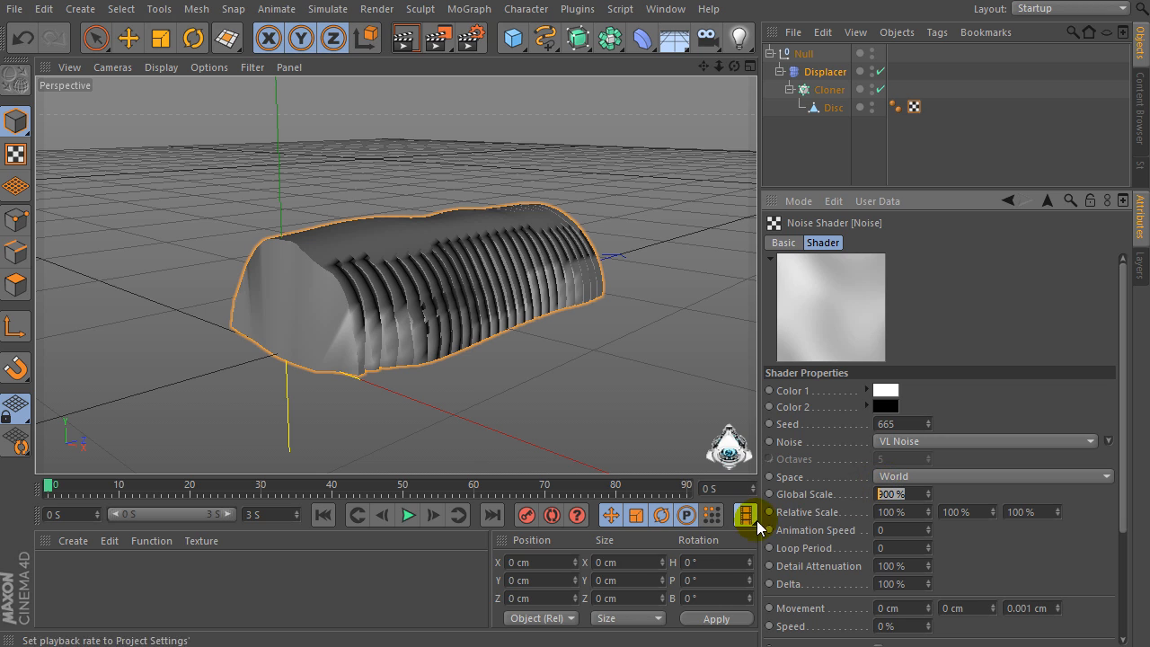
pyautogui.moveTo(896, 527); pyautogui.dragTo(766, 535)
pyautogui.write('1.5')
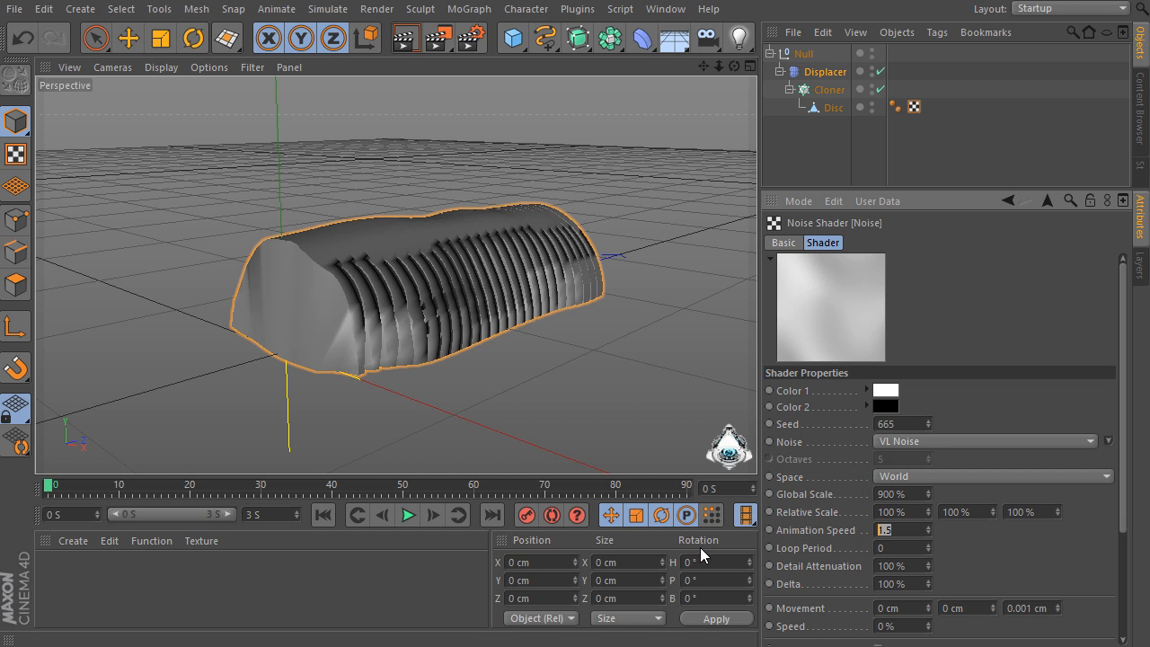
pyautogui.click(889, 530)
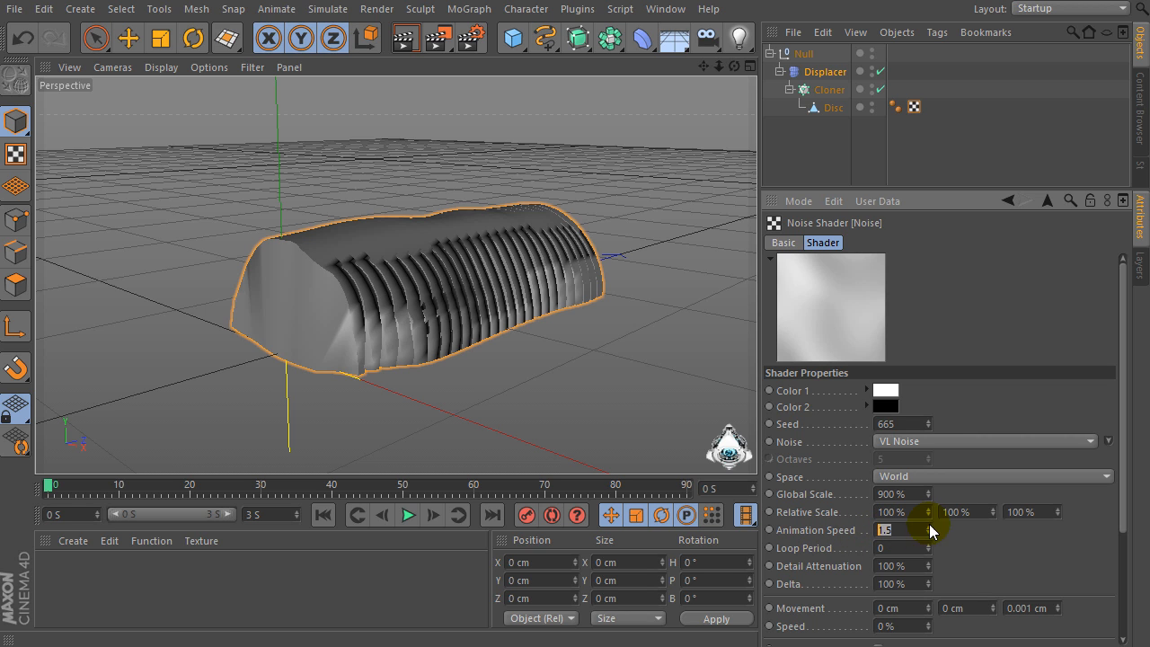
# - Set the Noise shader's brightness to 25% and its contrast to -50%
pyautogui.moveTo(1121, 485); pyautogui.dragTo(1123, 592)
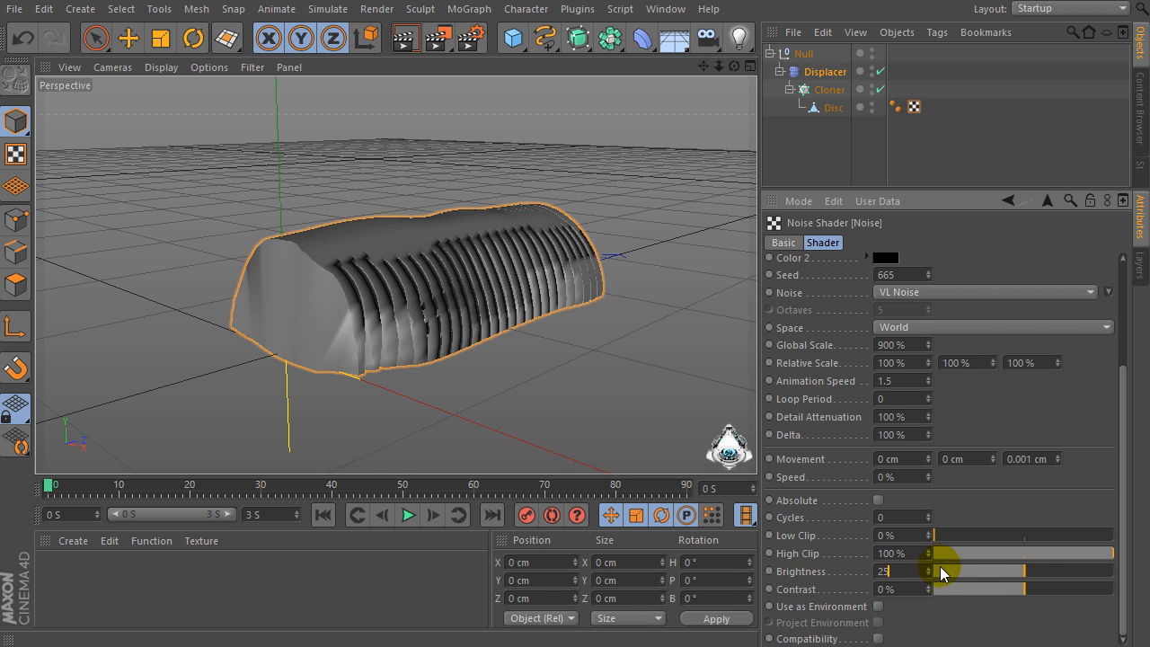
pyautogui.write('25')
pyautogui.press('Tab')
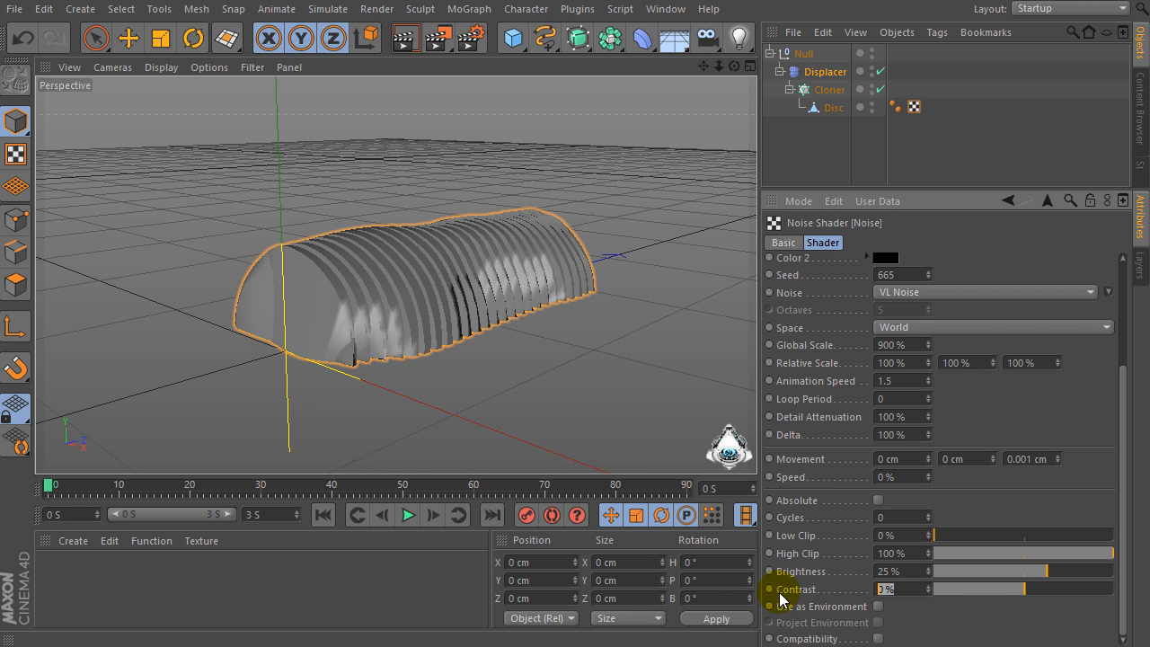
pyautogui.press('BackSpace')
pyautogui.write('-50')
pyautogui.press('Return')
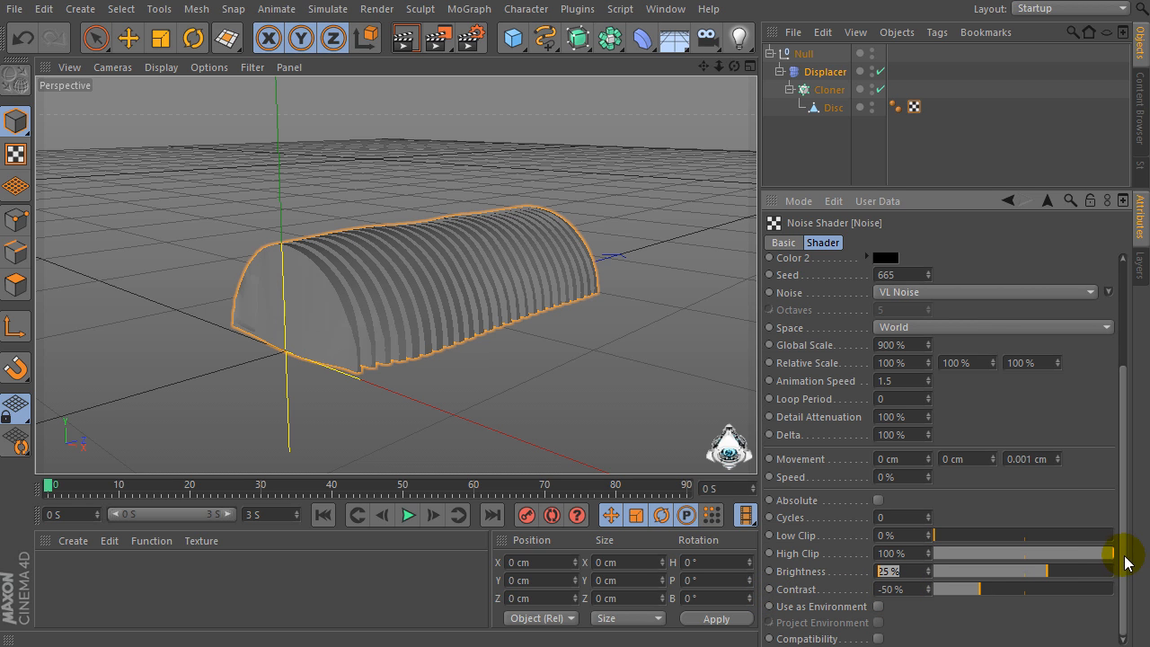
pyautogui.moveTo(1122, 545); pyautogui.dragTo(1119, 476)
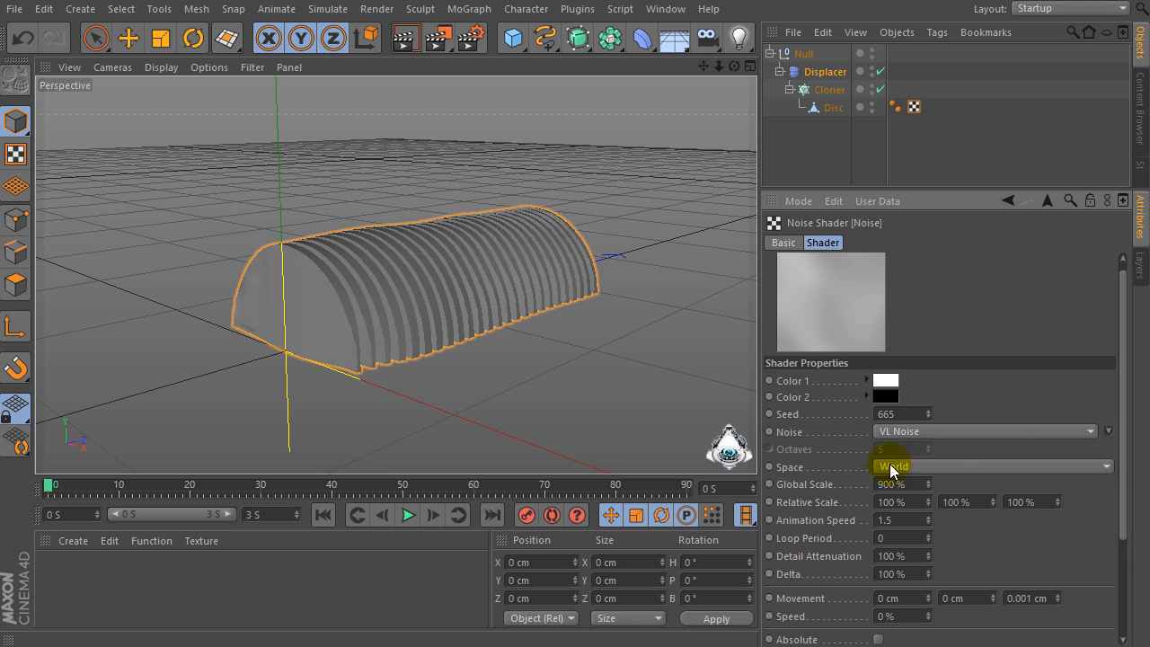
pyautogui.moveTo(905, 484); pyautogui.dragTo(866, 484)
pyautogui.click(903, 521)
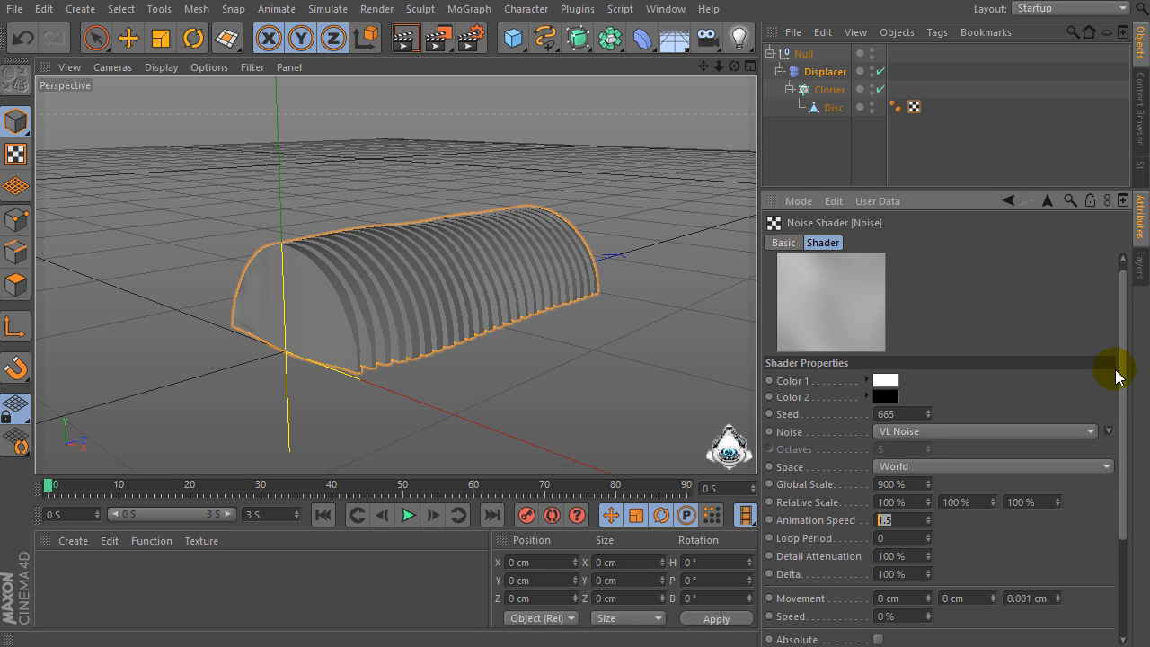
pyautogui.moveTo(1123, 365); pyautogui.dragTo(1129, 337)
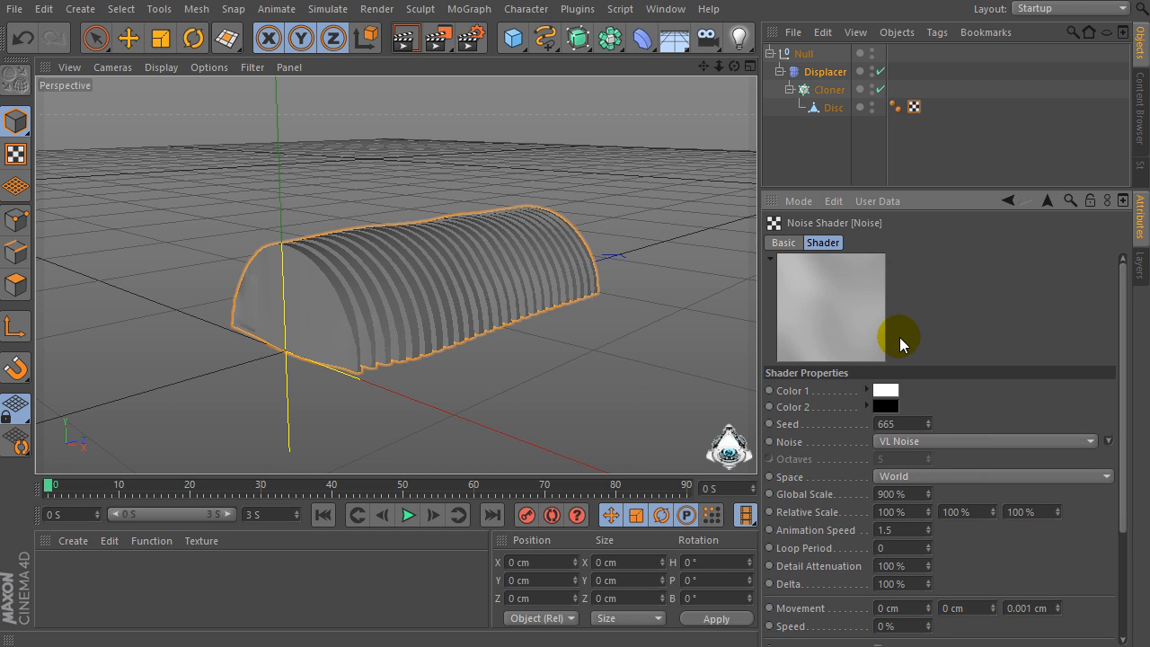
# - Return to the Displacer's object properties and set its strength to 215%
pyautogui.click(1047, 200)
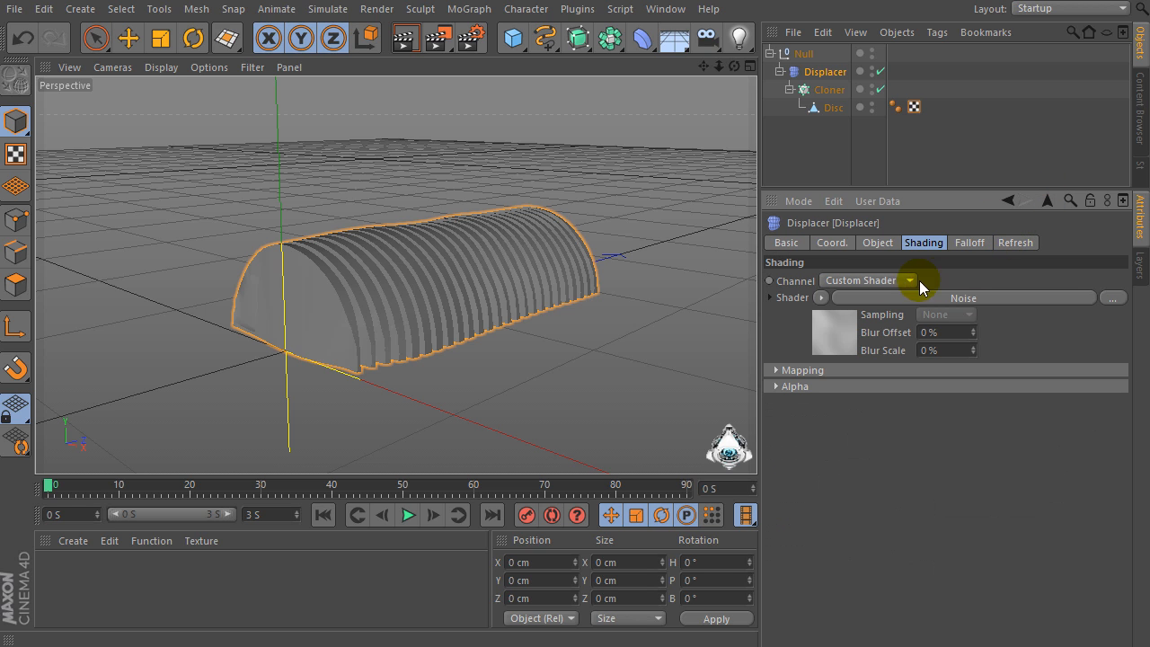
pyautogui.click(880, 243)
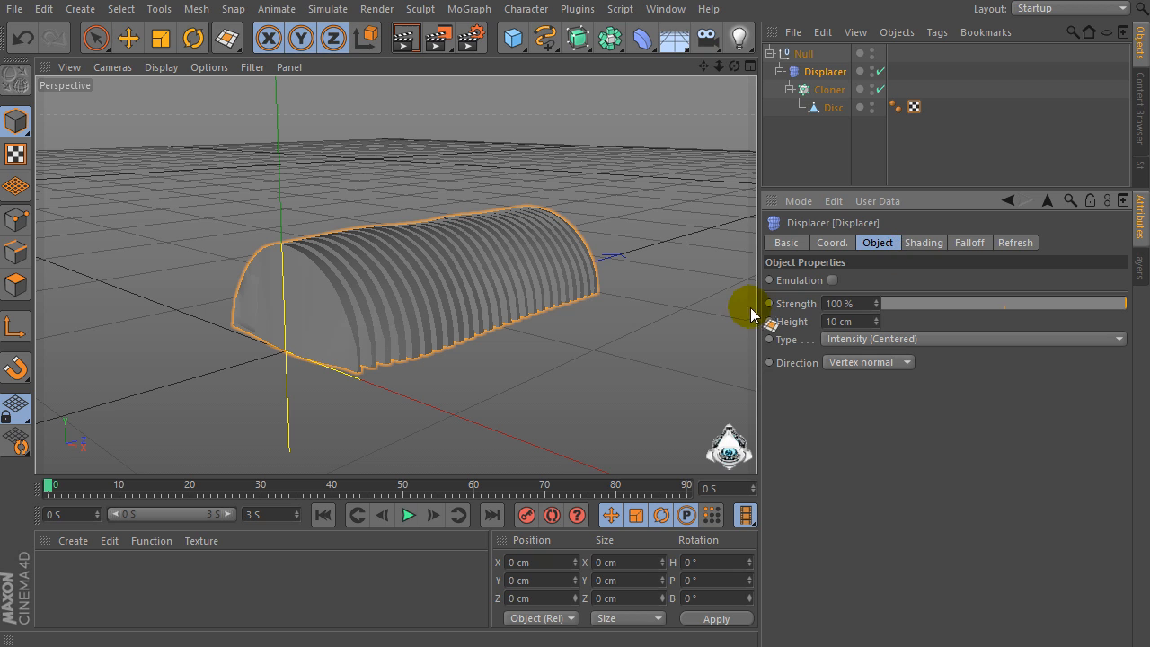
pyautogui.click(851, 303)
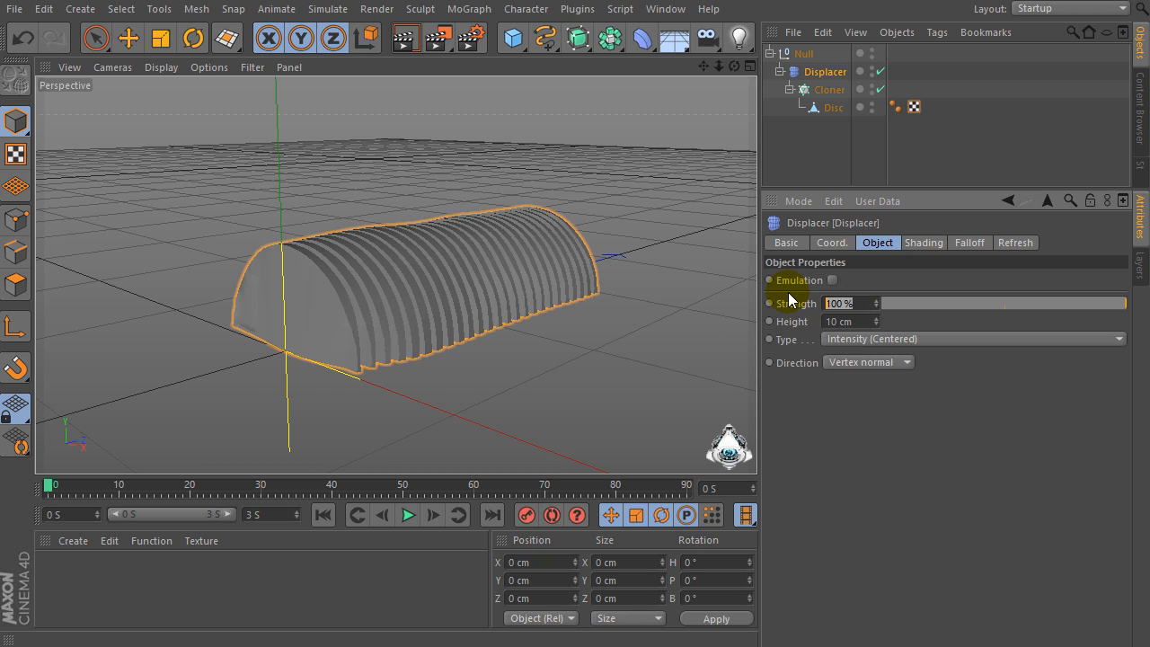
pyautogui.write('215')
pyautogui.press('Return')
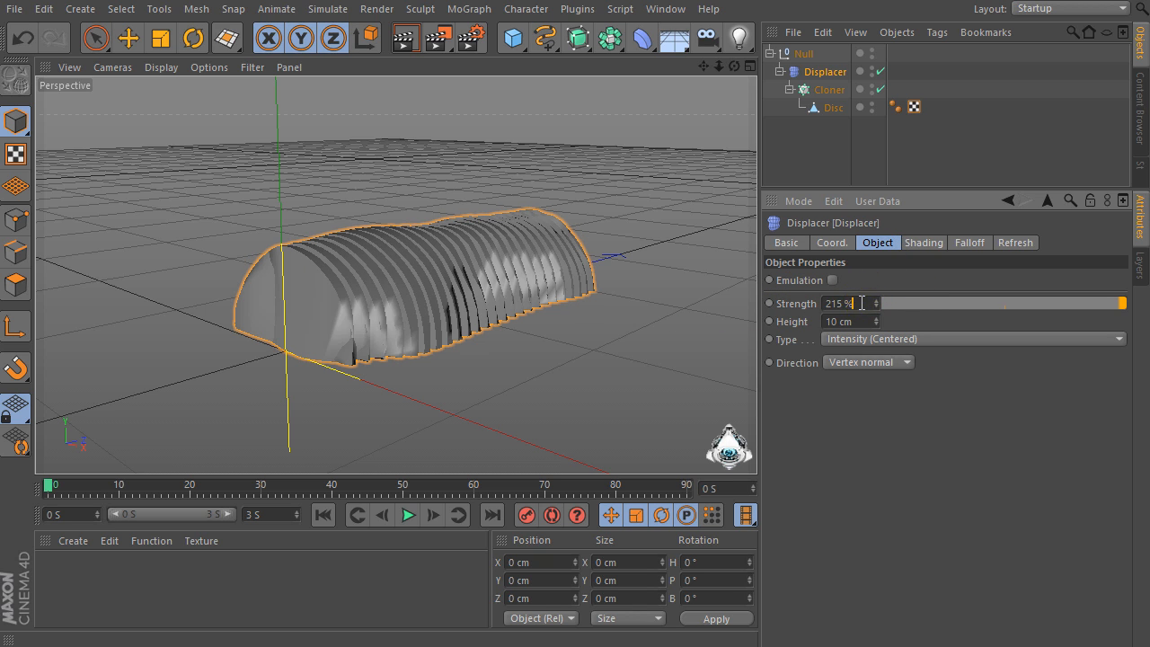
# - Set the Displacer's height to 45 cm
pyautogui.moveTo(862, 302); pyautogui.dragTo(724, 320)
pyautogui.moveTo(857, 321); pyautogui.dragTo(751, 321)
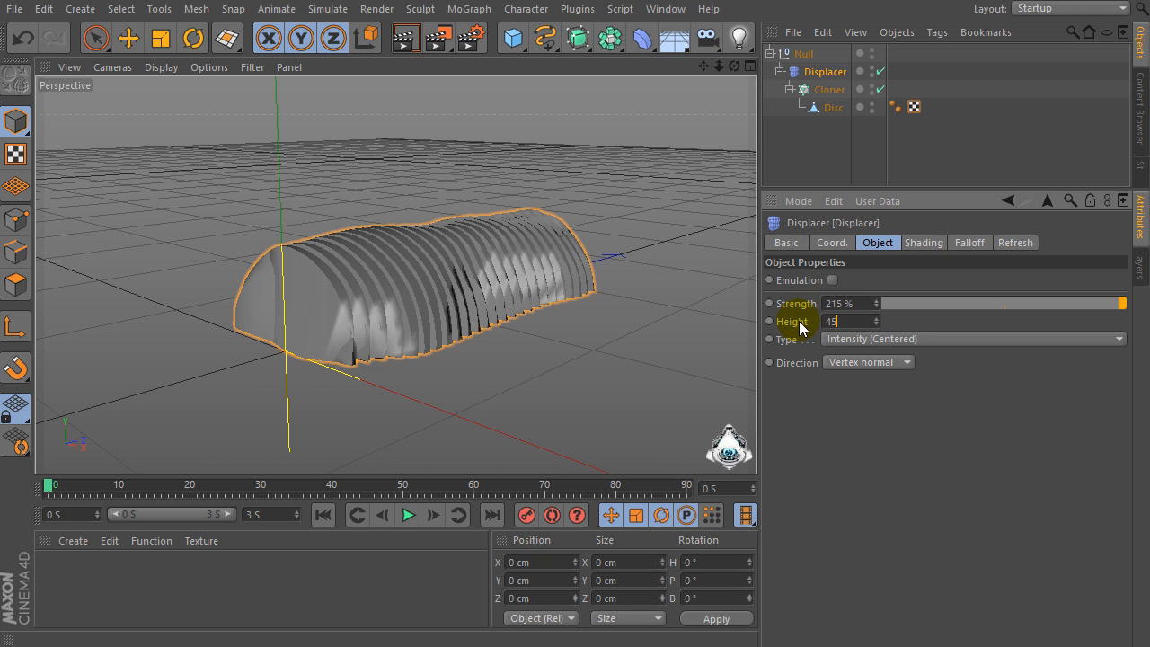
pyautogui.press('Return')
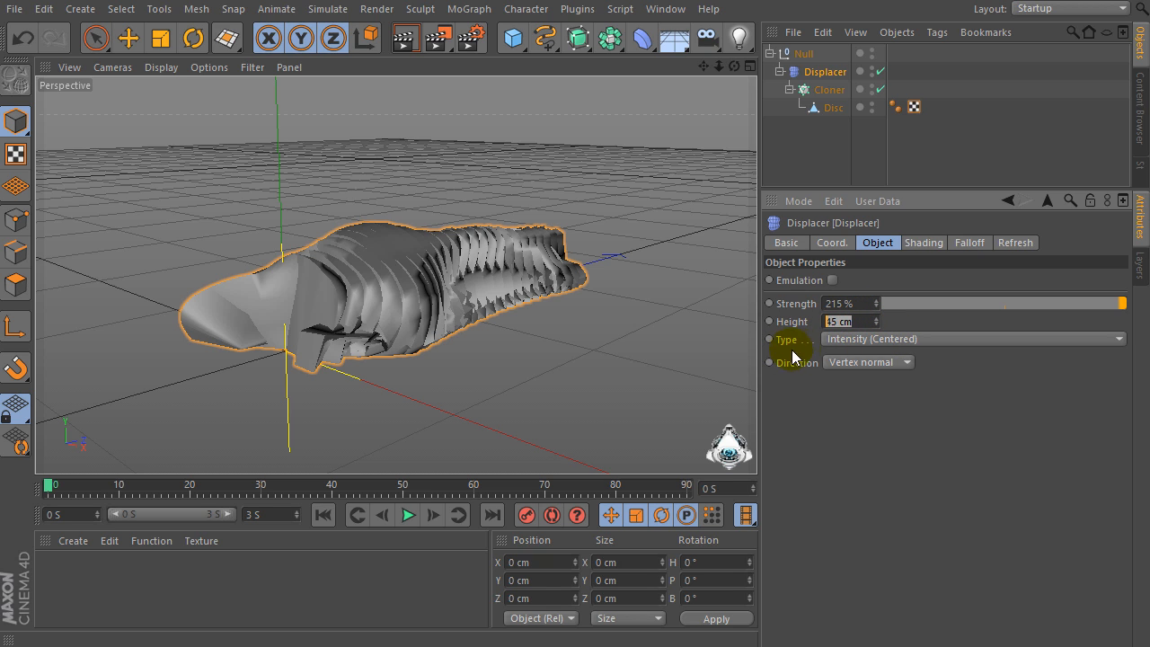
# - Set the Displacer's direction to Planar with +Y orientation and briefly play the animation to preview the deformation
pyautogui.click(787, 363)
pyautogui.click(862, 363)
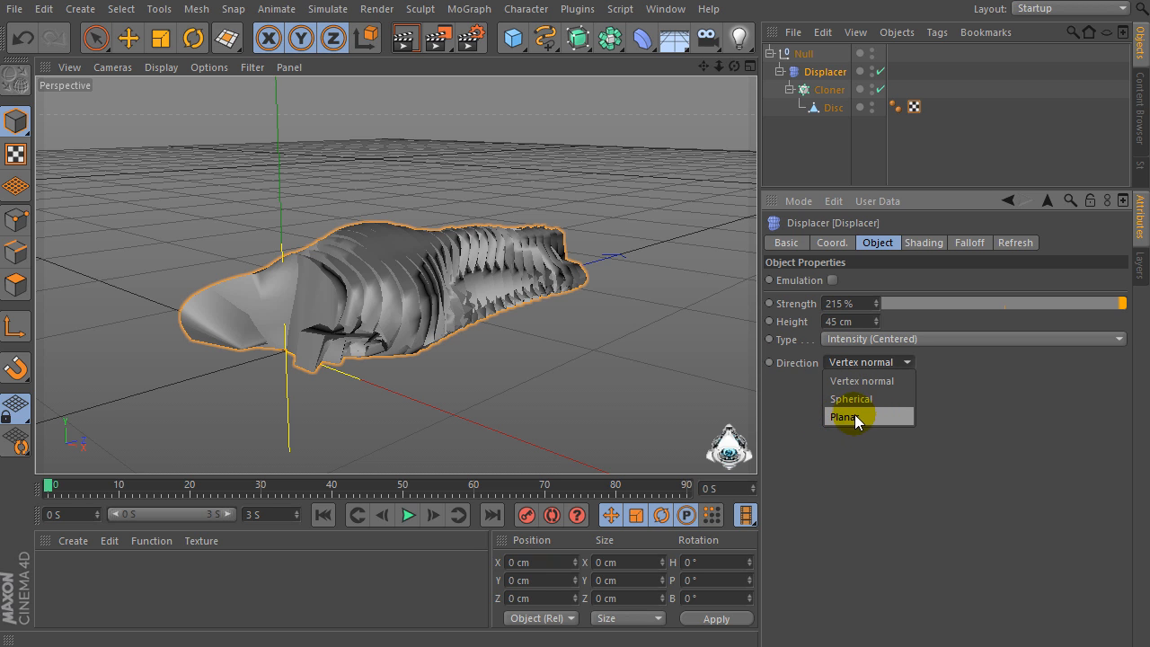
pyautogui.click(854, 416)
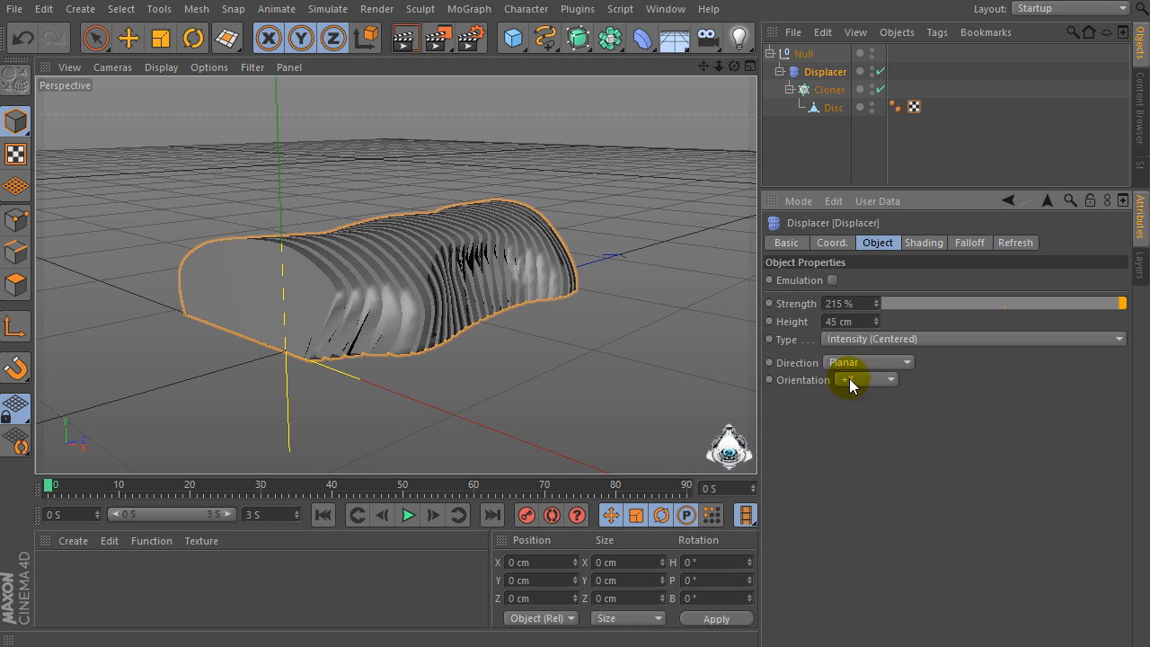
pyautogui.click(864, 434)
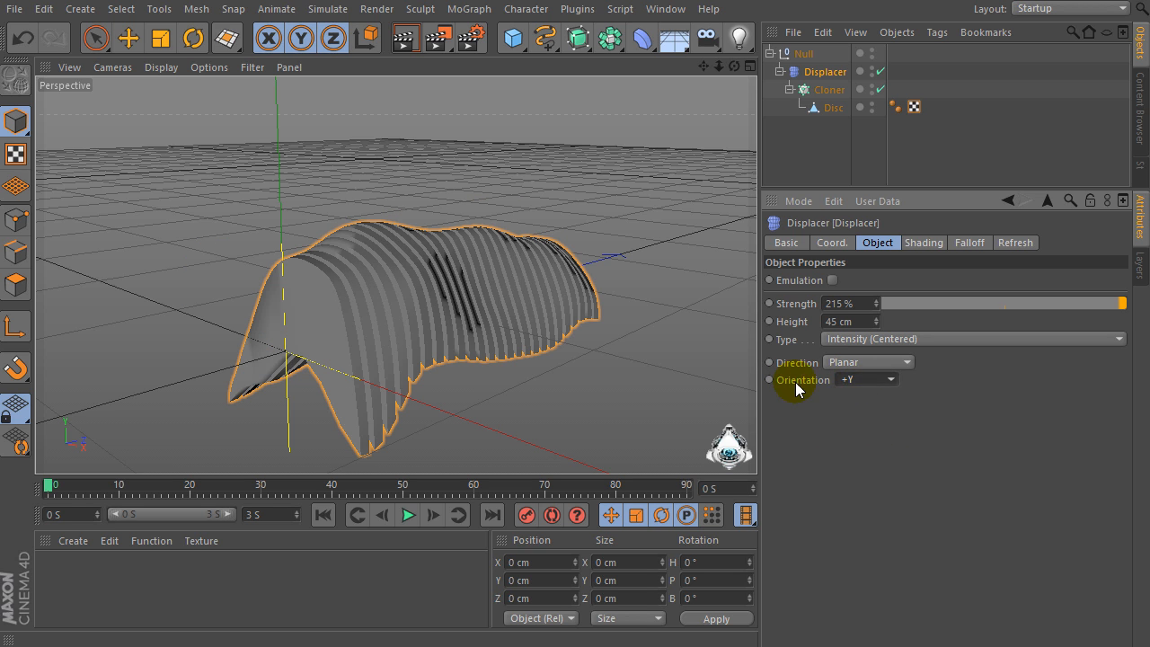
pyautogui.click(409, 514)
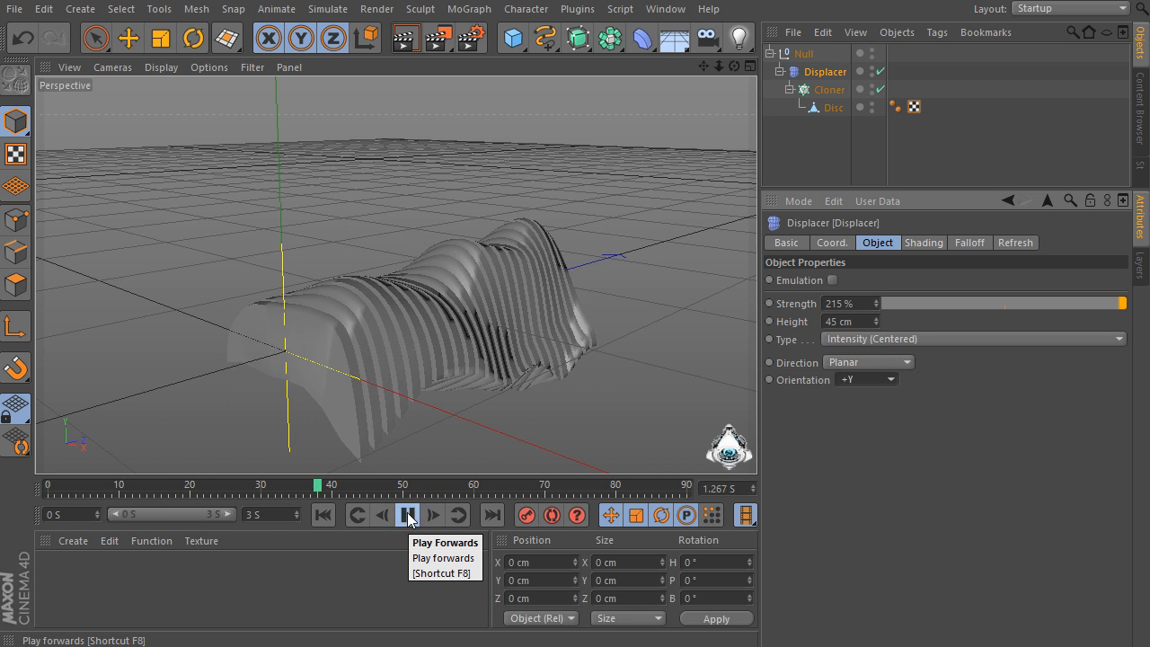
pyautogui.click(408, 515)
pyautogui.moveTo(702, 67); pyautogui.dragTo(707, 22)
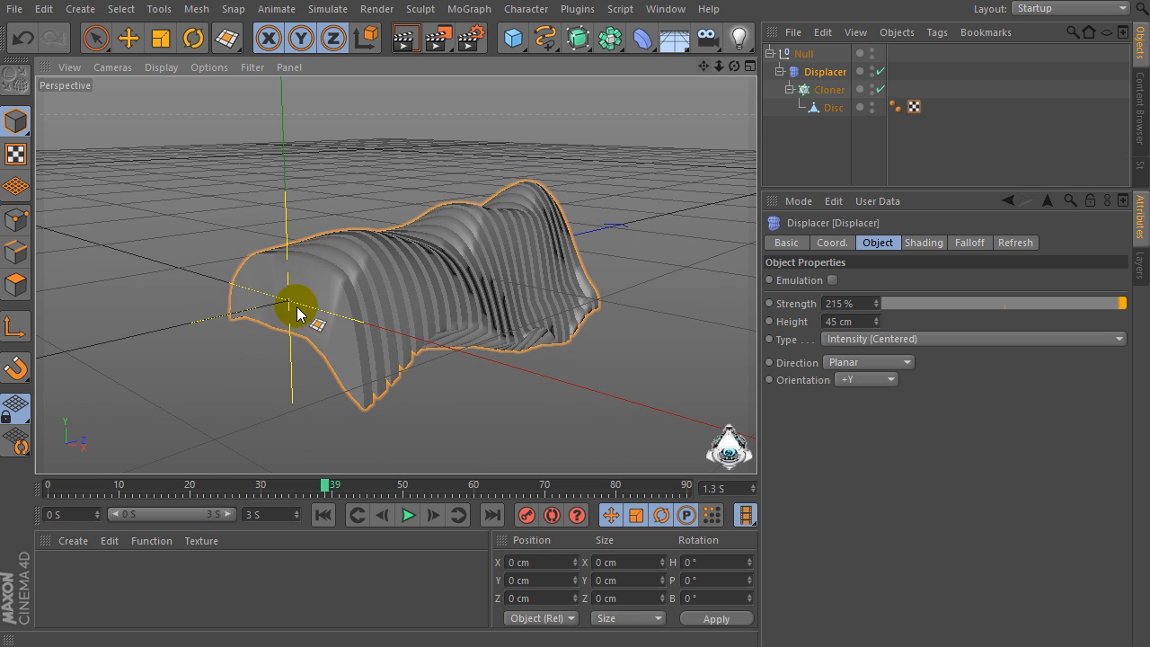
# - Review the Displacer's strength and height and its Noise shader's scale, animation speed, brightness and contrast
pyautogui.click(848, 302)
pyautogui.press('Tab')
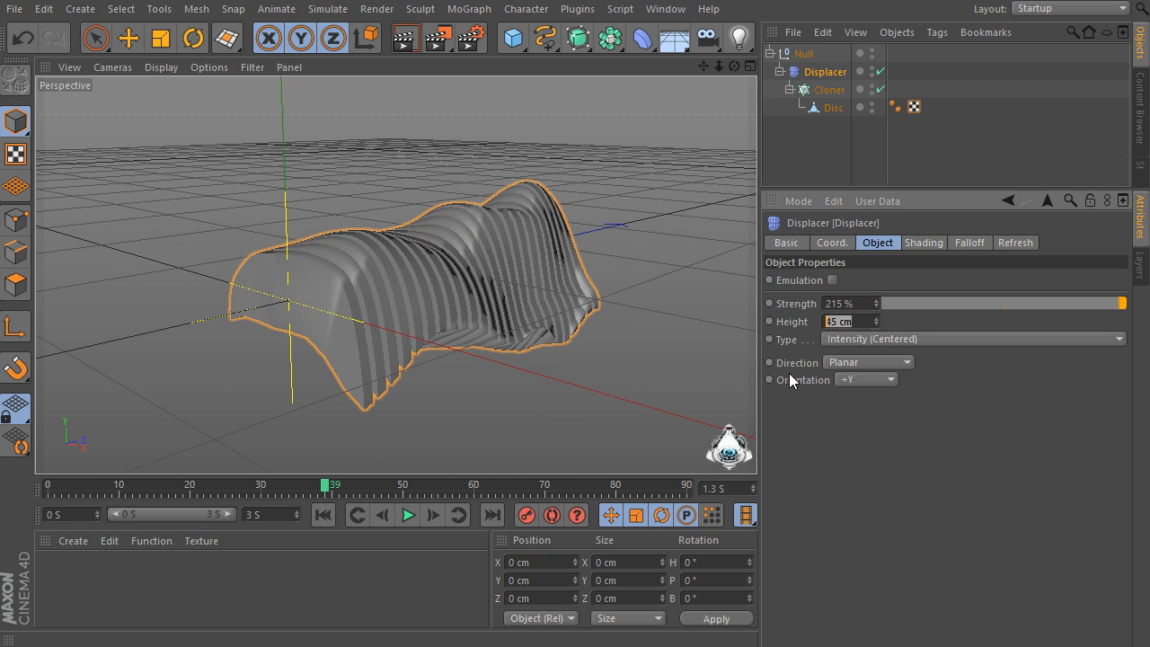
pyautogui.click(930, 250)
pyautogui.click(821, 334)
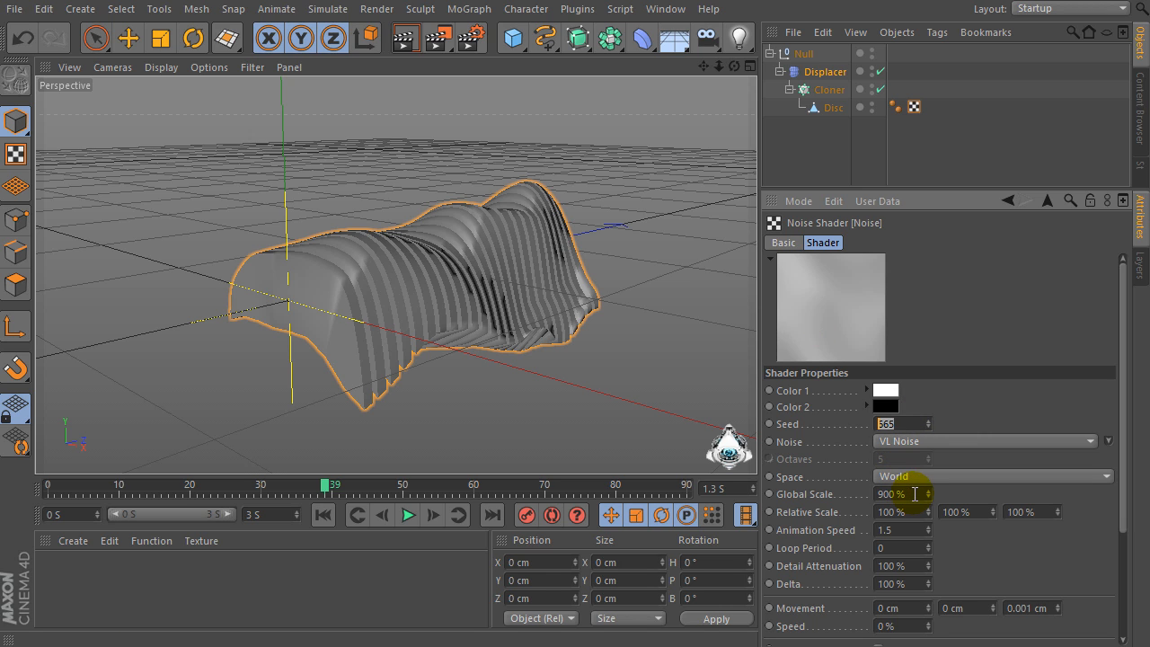
pyautogui.moveTo(913, 494); pyautogui.dragTo(837, 504)
pyautogui.moveTo(915, 531); pyautogui.dragTo(873, 528)
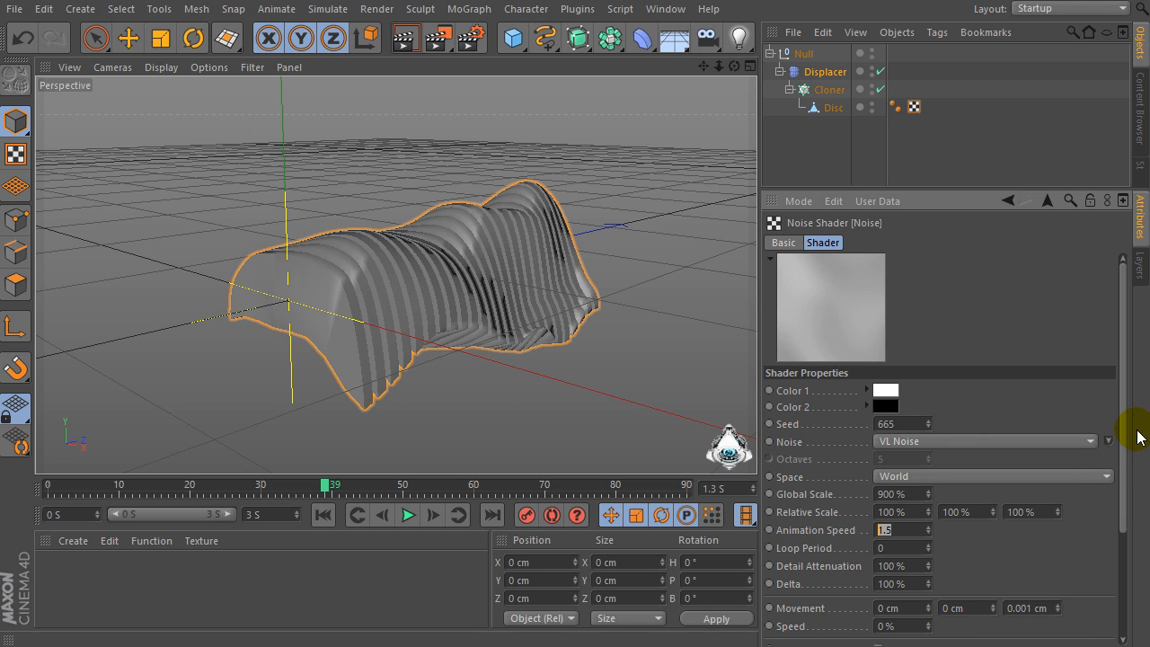
pyautogui.moveTo(1125, 447); pyautogui.dragTo(1126, 539)
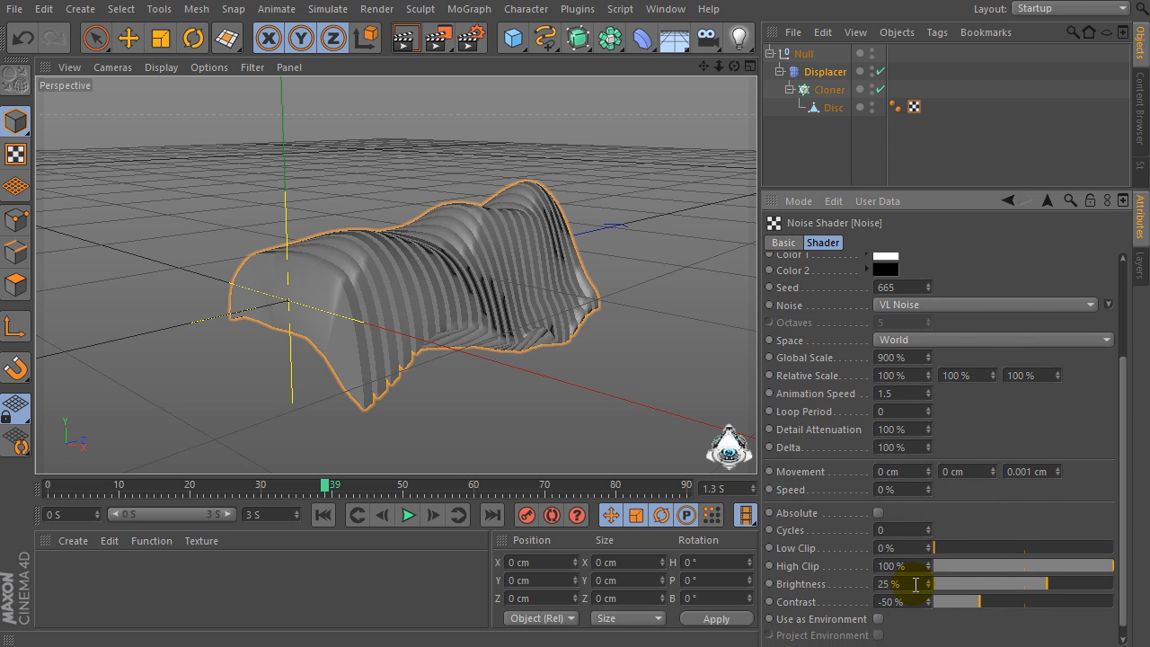
pyautogui.moveTo(908, 600); pyautogui.dragTo(877, 602)
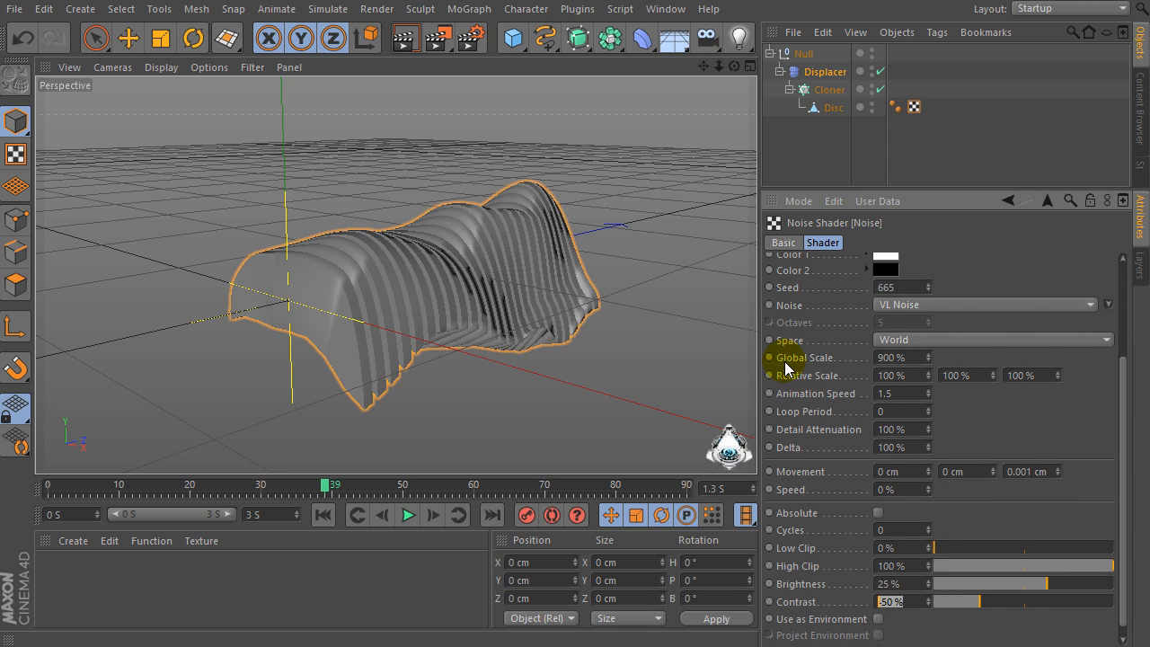
pyautogui.click(1048, 201)
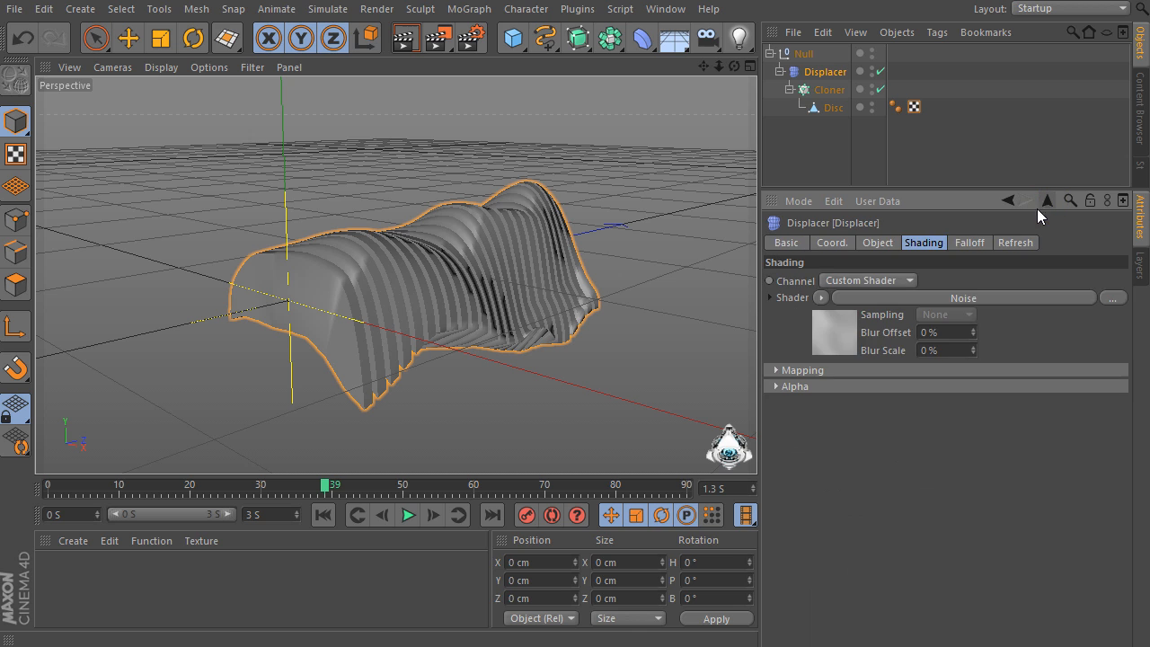
pyautogui.click(879, 243)
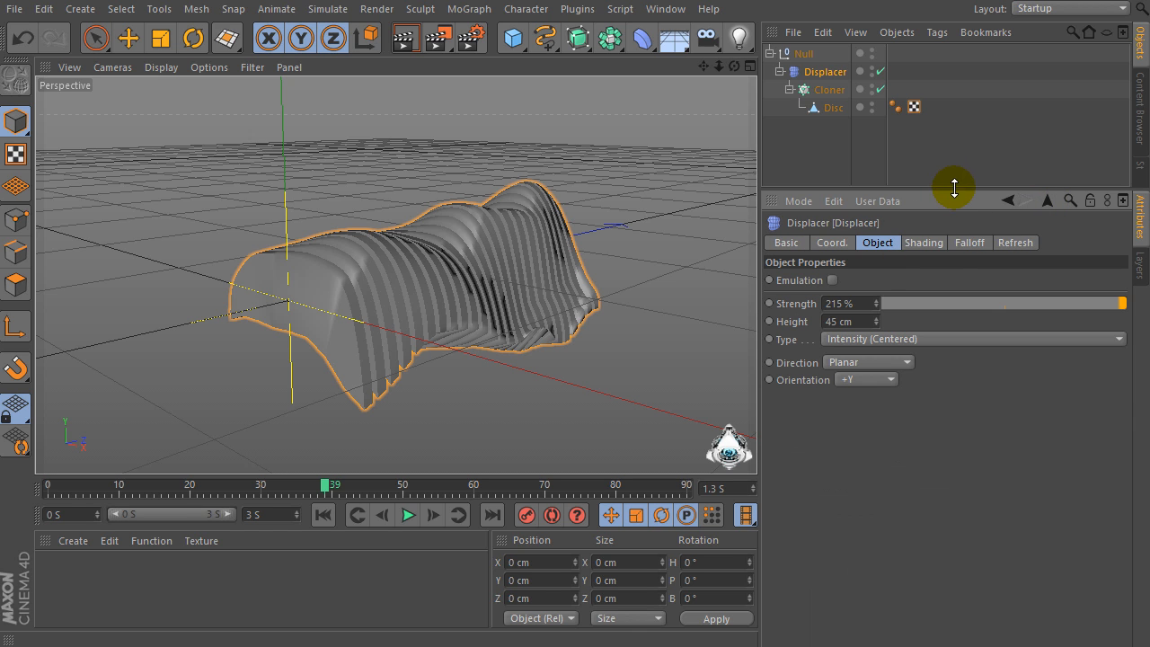
# - Add a HyperNURBS object and place the Null containing the displaced cloner inside it
pyautogui.moveTo(954, 187); pyautogui.dragTo(955, 325)
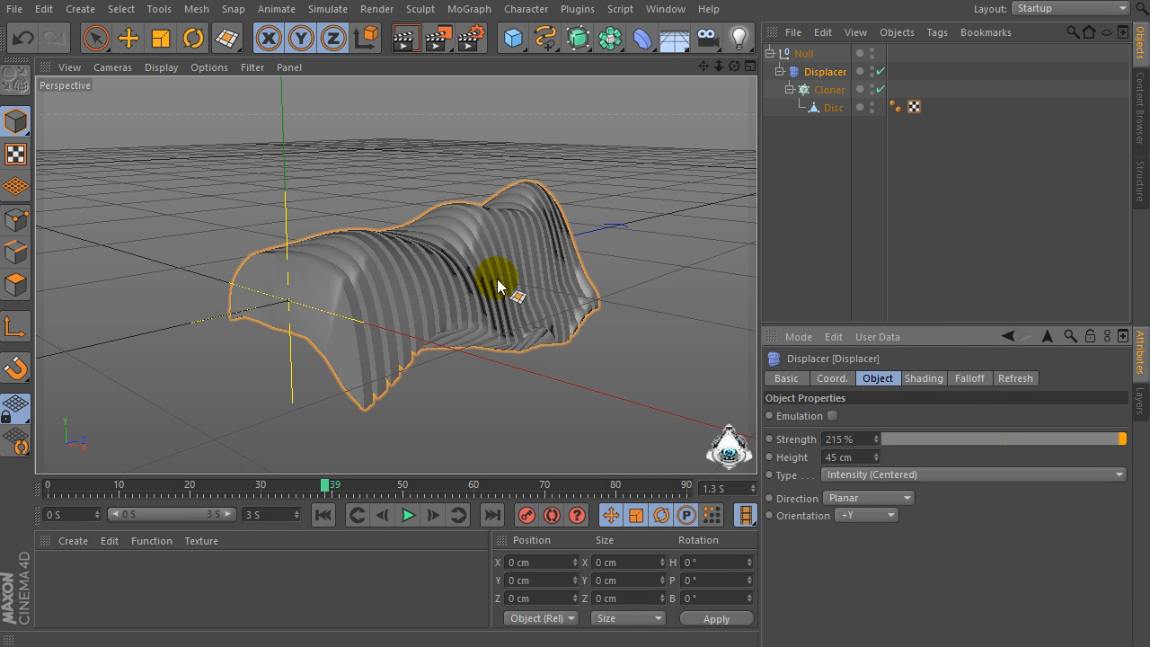
pyautogui.click(800, 54)
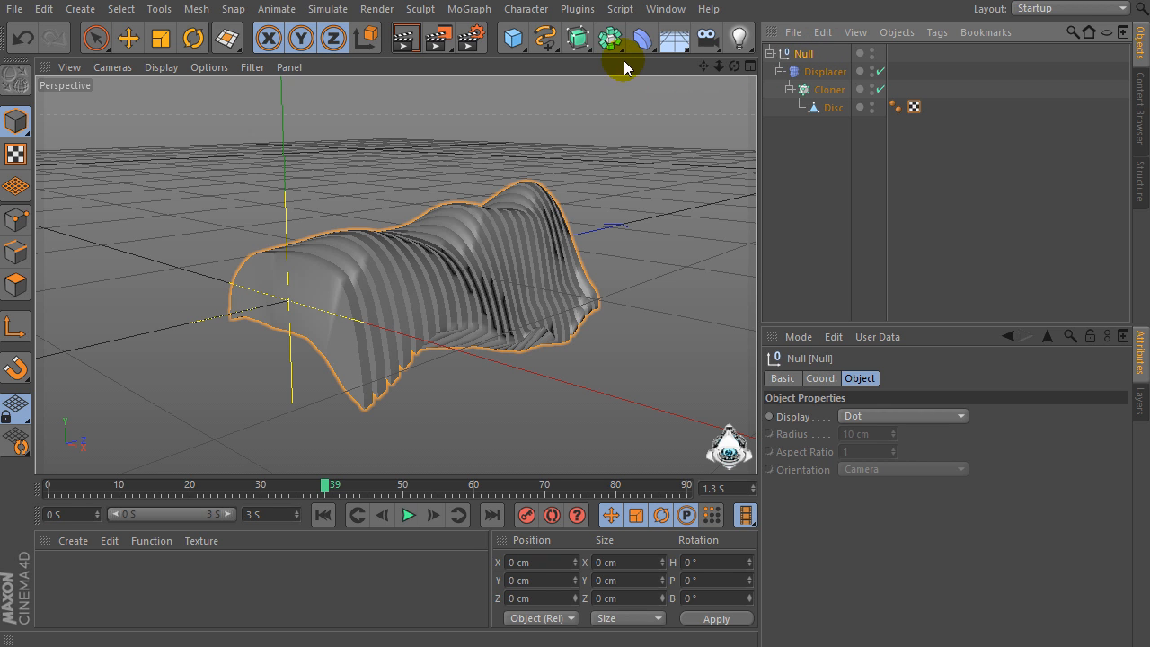
pyautogui.click(577, 36)
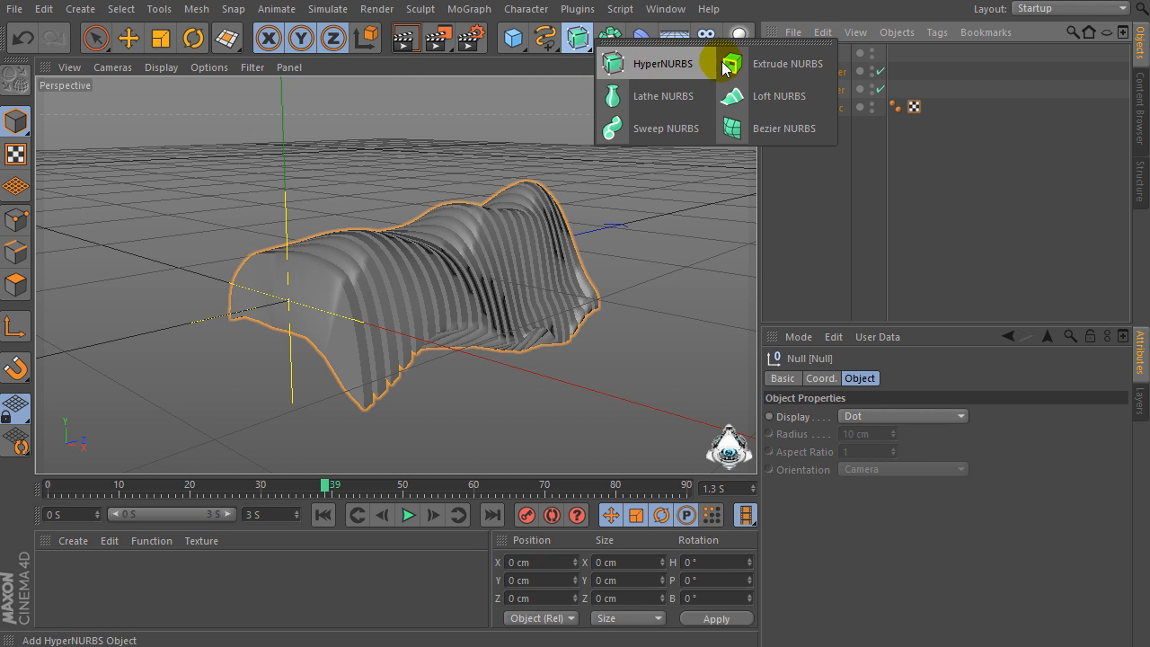
pyautogui.click(658, 65)
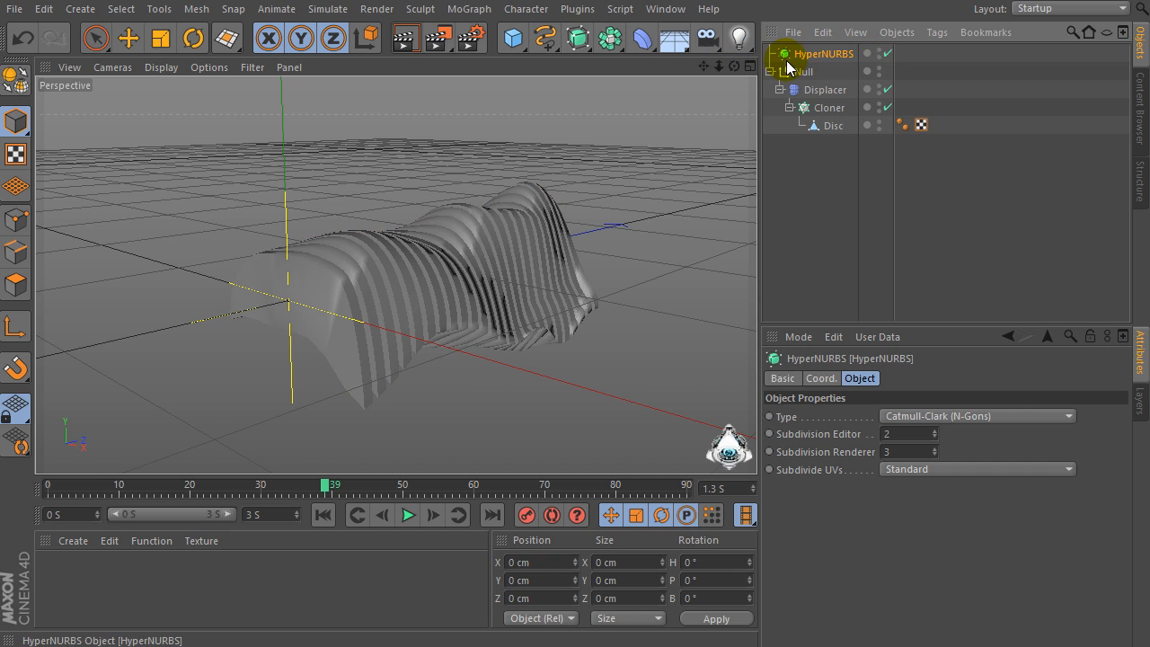
pyautogui.moveTo(803, 74); pyautogui.dragTo(801, 55)
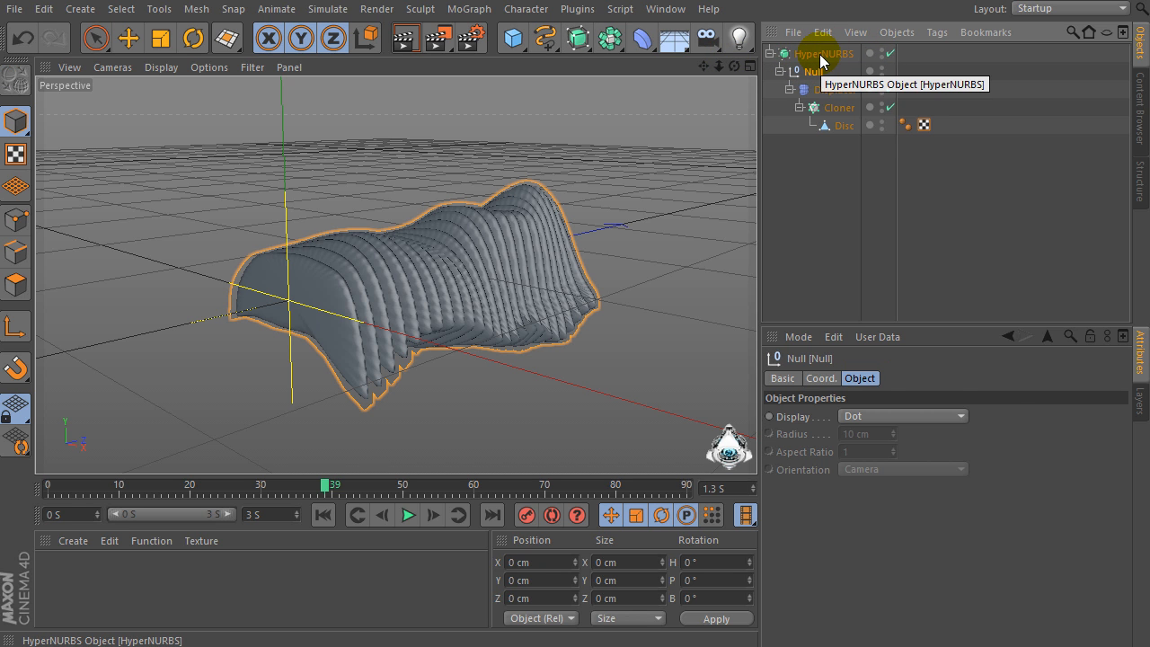
# - Check the HyperNURBS object's type and subdivision settings and play back the smoothed animation
pyautogui.click(819, 54)
pyautogui.click(896, 433)
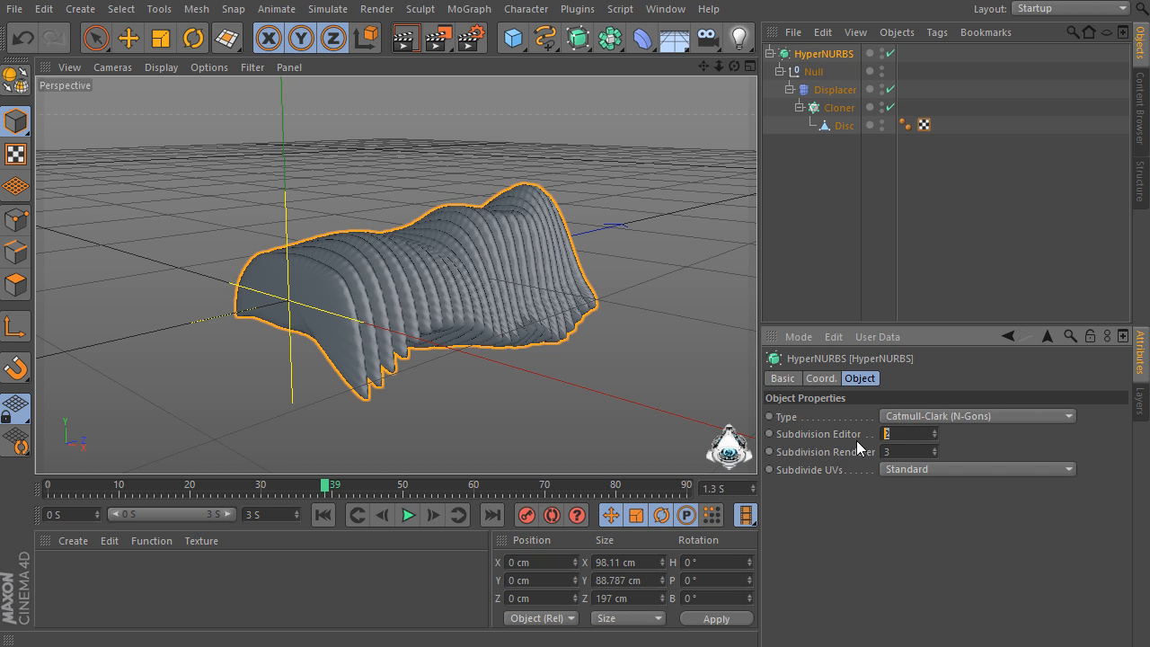
pyautogui.click(919, 414)
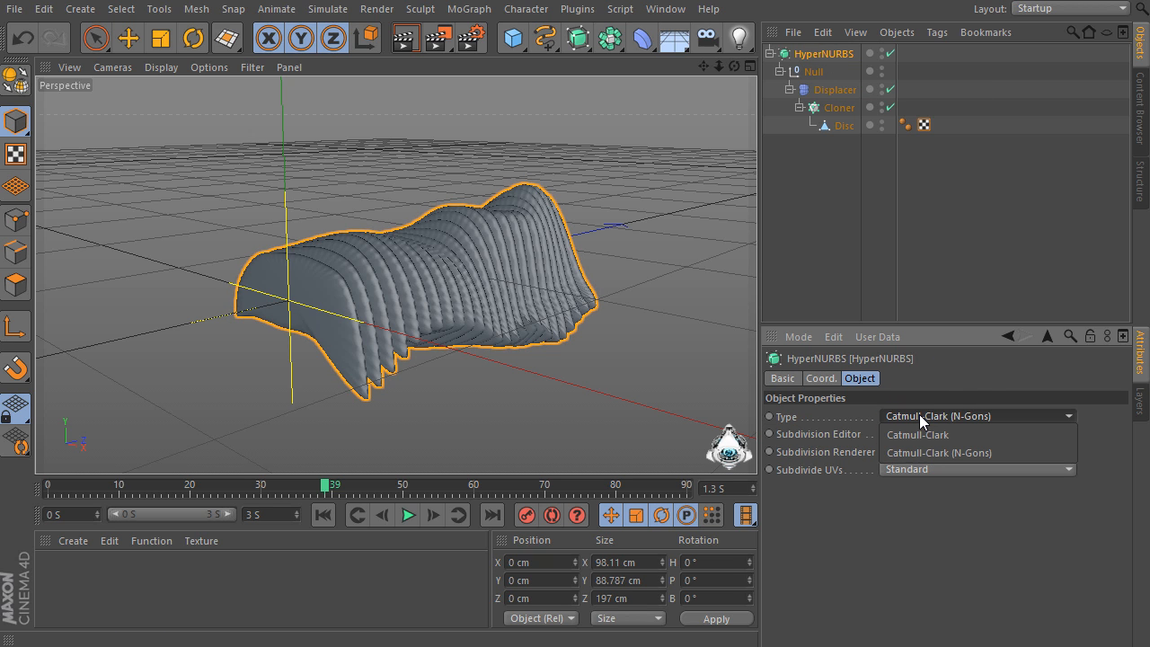
pyautogui.click(920, 414)
pyautogui.click(890, 433)
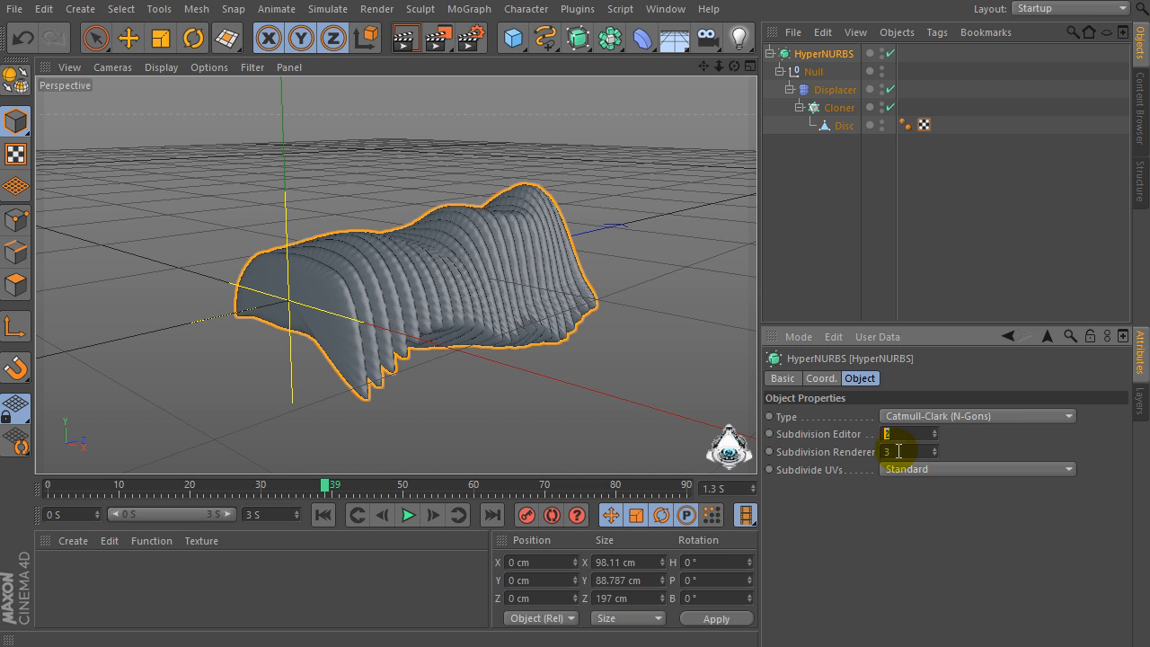
pyautogui.click(408, 515)
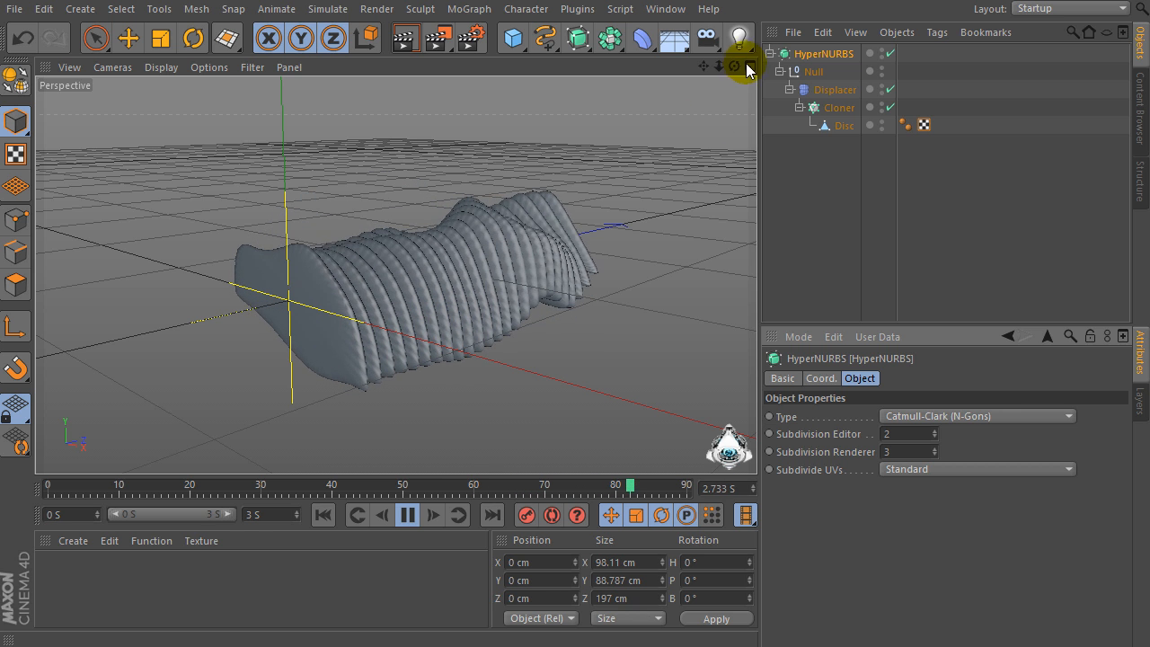
pyautogui.moveTo(734, 66); pyautogui.dragTo(707, 65)
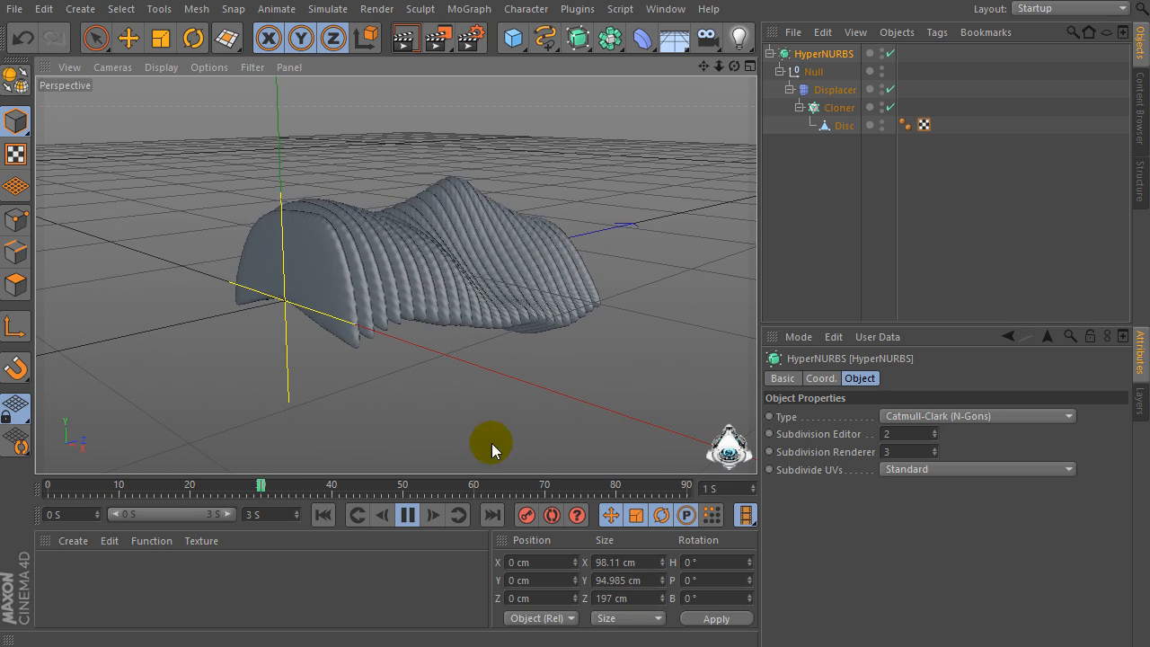
pyautogui.click(409, 517)
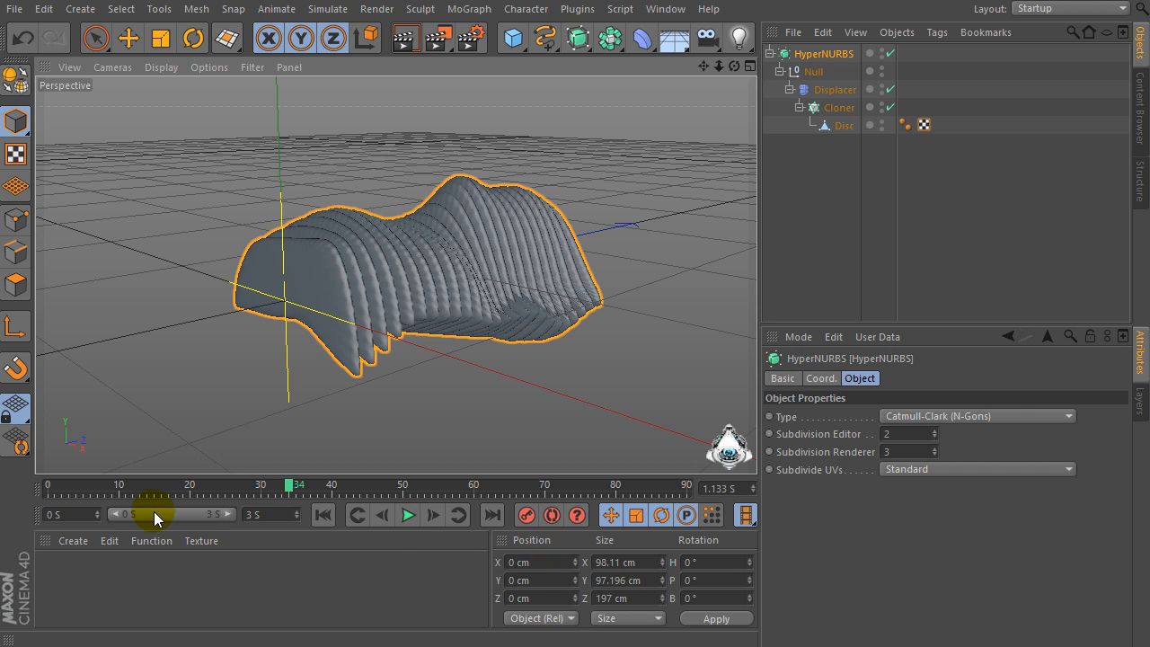
# - Set the animation length to 15 s, extend the preview range to the full duration, and briefly play it
pyautogui.click(273, 514)
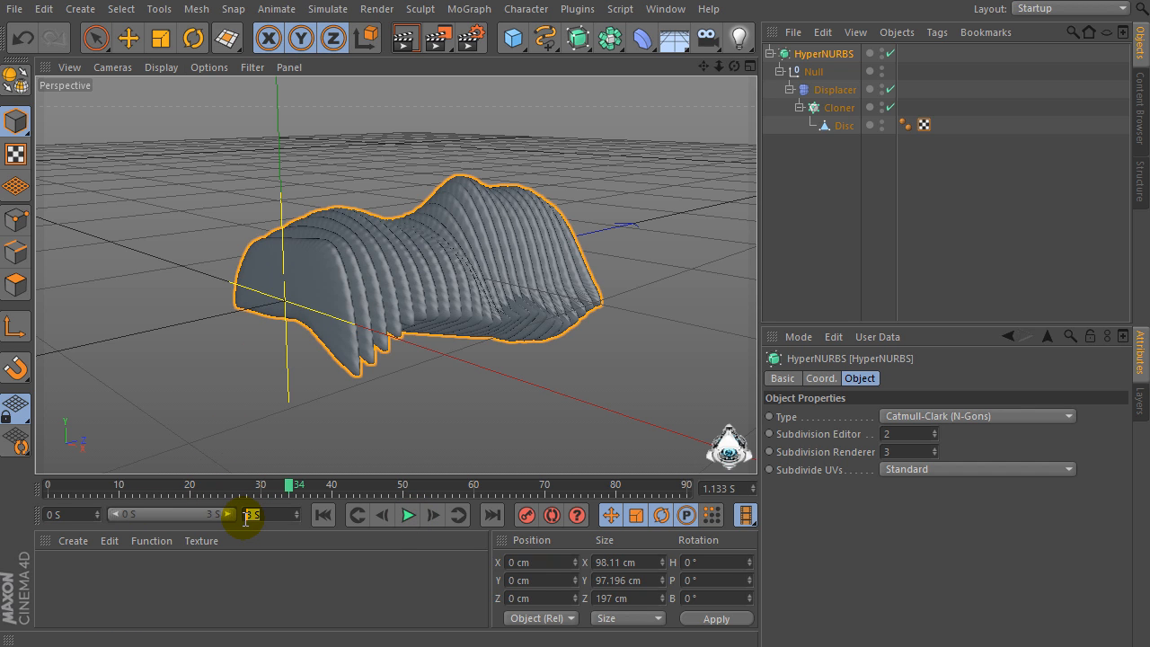
pyautogui.write('15')
pyautogui.press('Return')
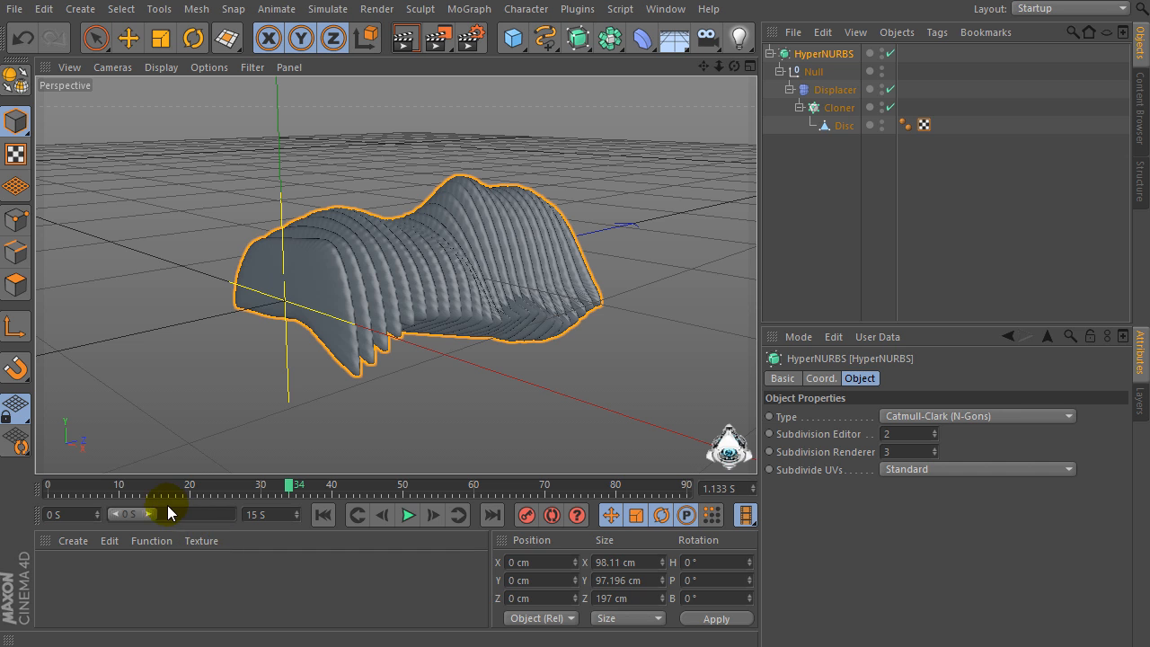
pyautogui.moveTo(147, 509); pyautogui.dragTo(321, 508)
pyautogui.click(409, 515)
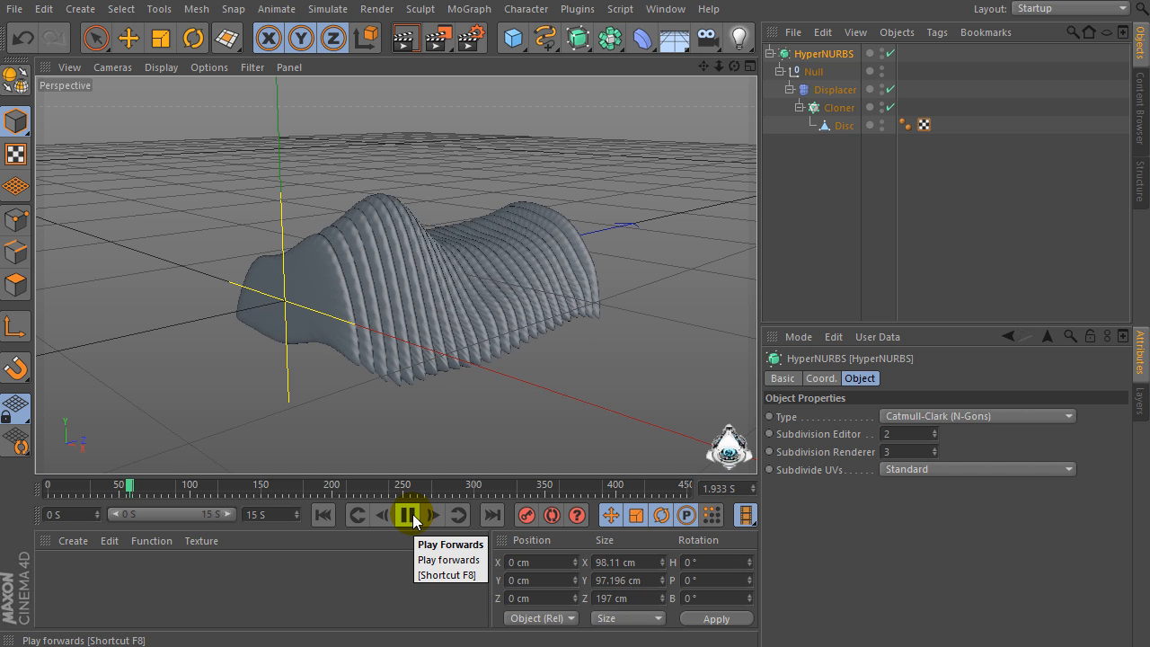
pyautogui.click(409, 515)
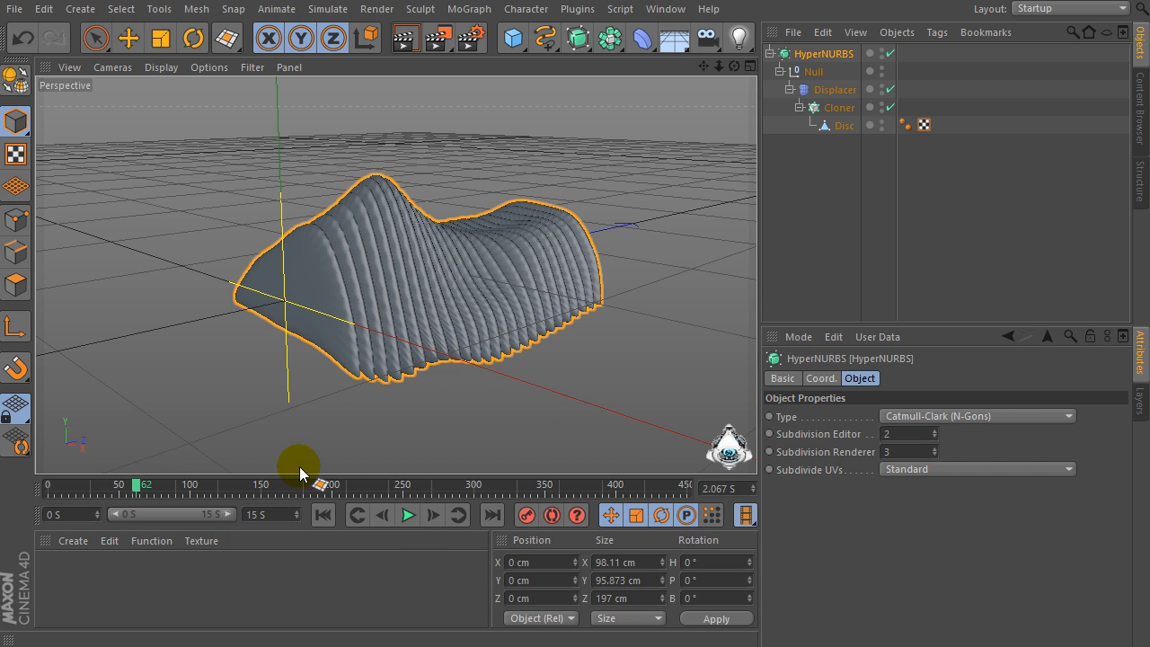
# - Create a new material and open it in the Material Editor
pyautogui.doubleClick(186, 575)
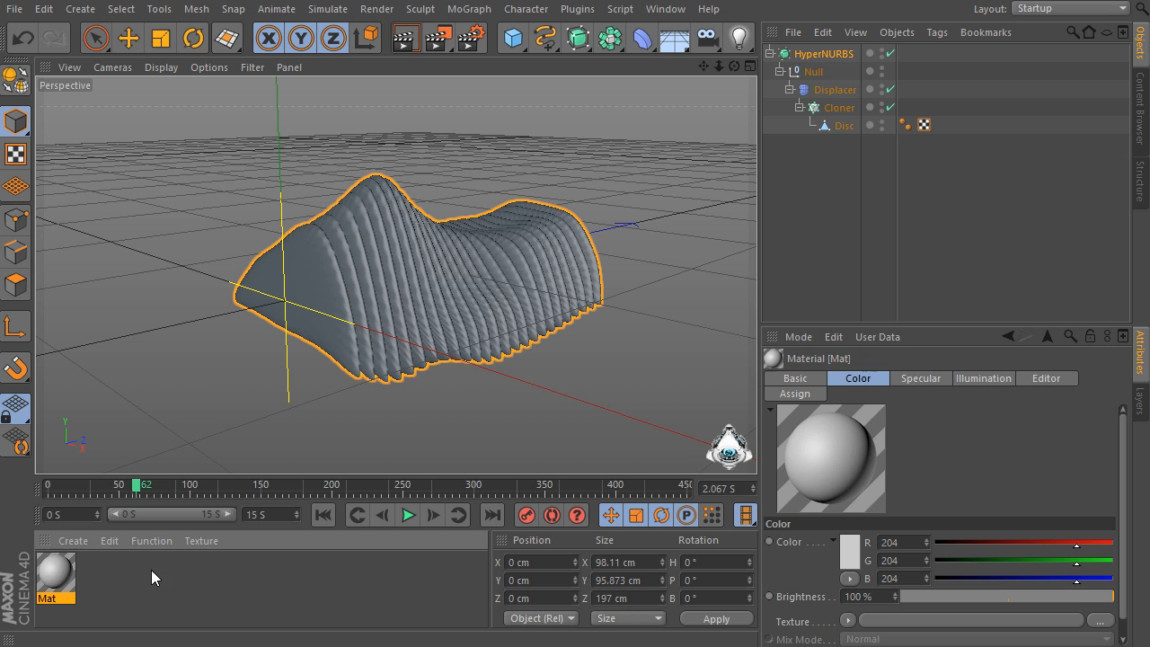
pyautogui.doubleClick(57, 569)
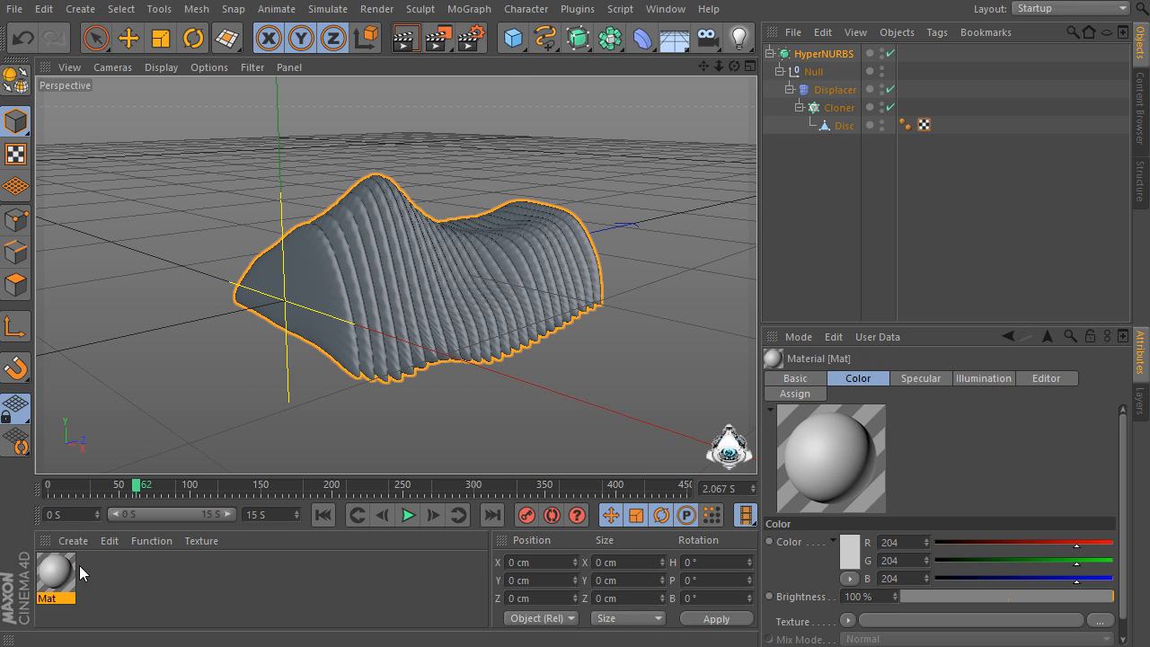
pyautogui.moveTo(325, 29); pyautogui.dragTo(548, 24)
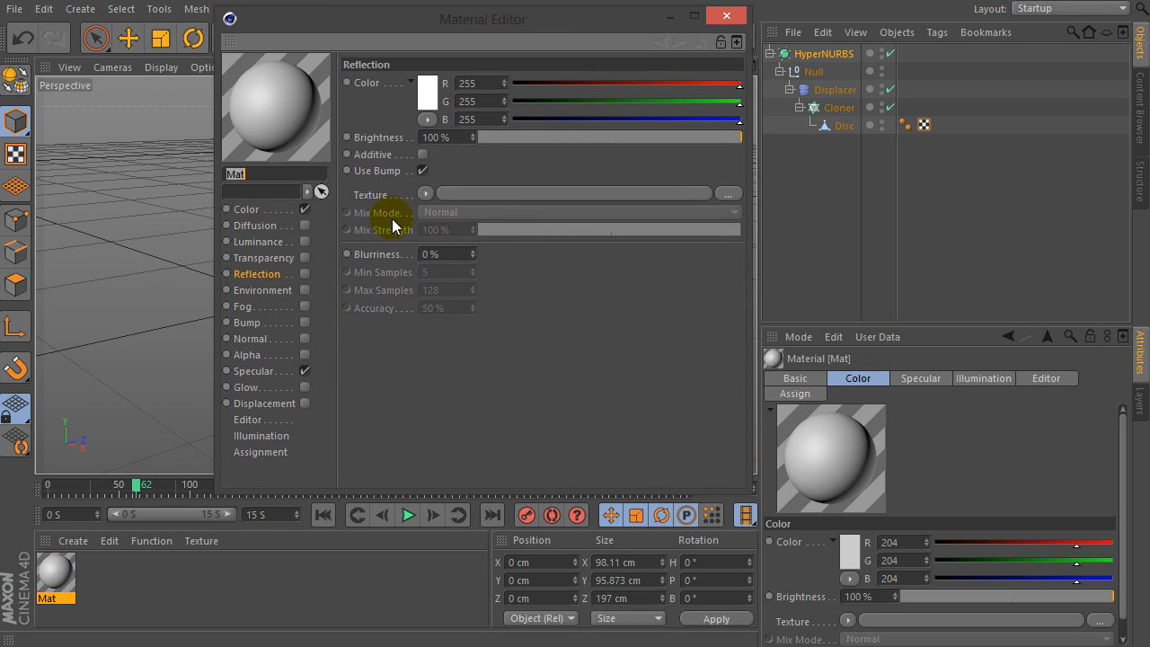
# - Disable the material's Color channel, enable Luminance, and load a Layer shader as the luminance texture
pyautogui.click(306, 209)
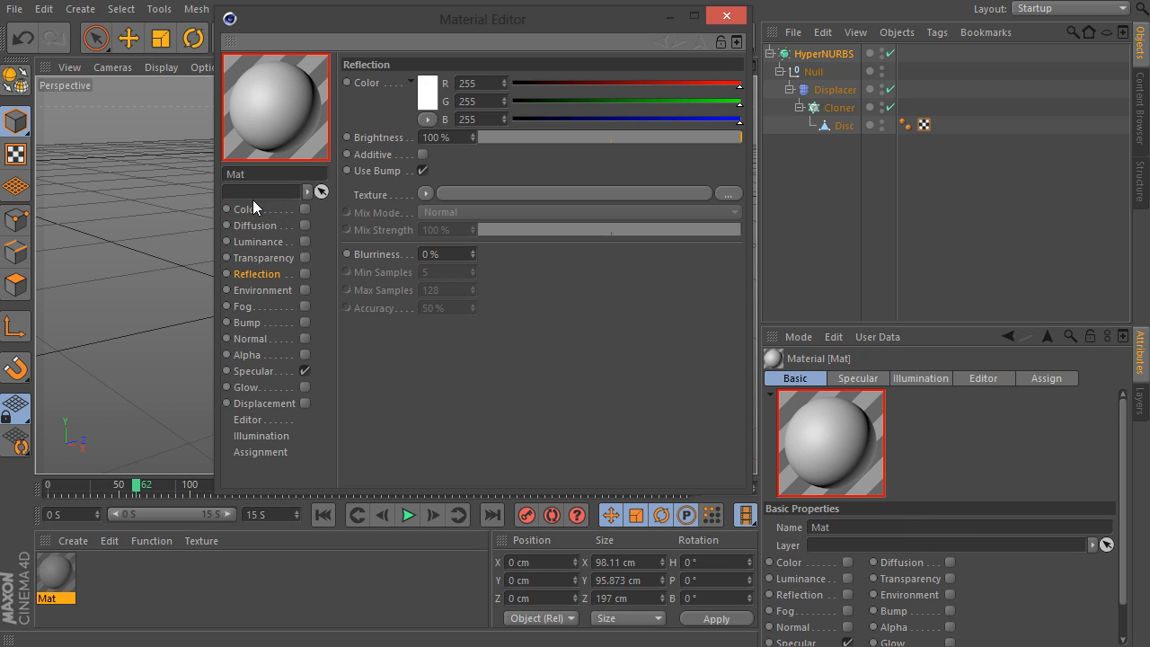
pyautogui.click(304, 242)
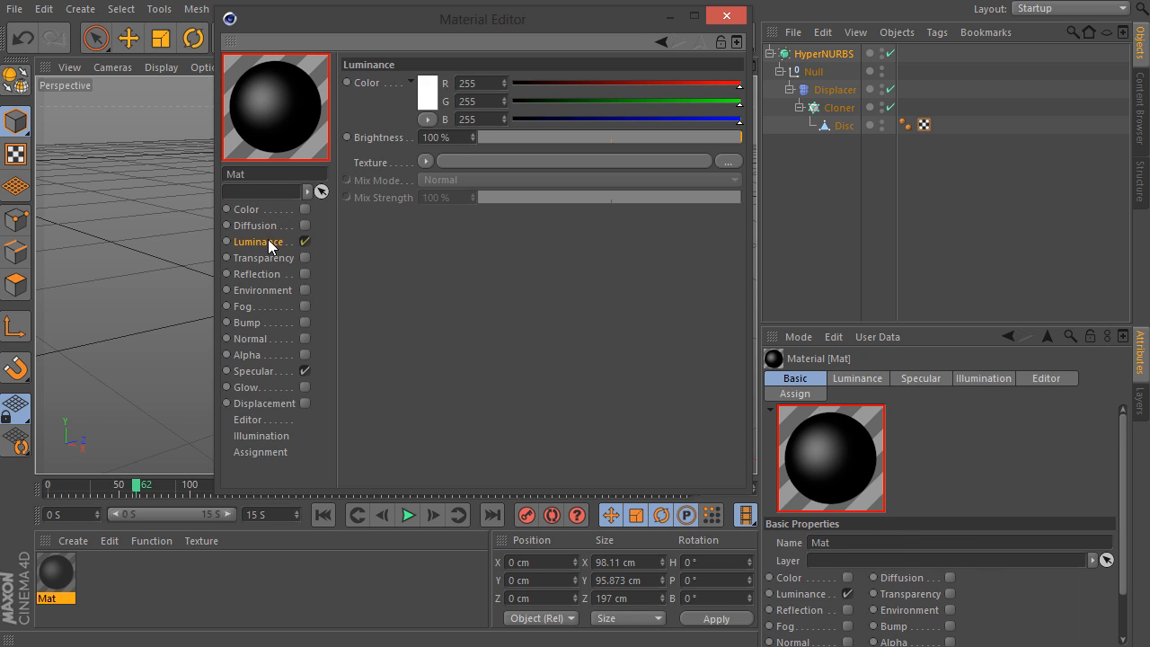
pyautogui.click(426, 162)
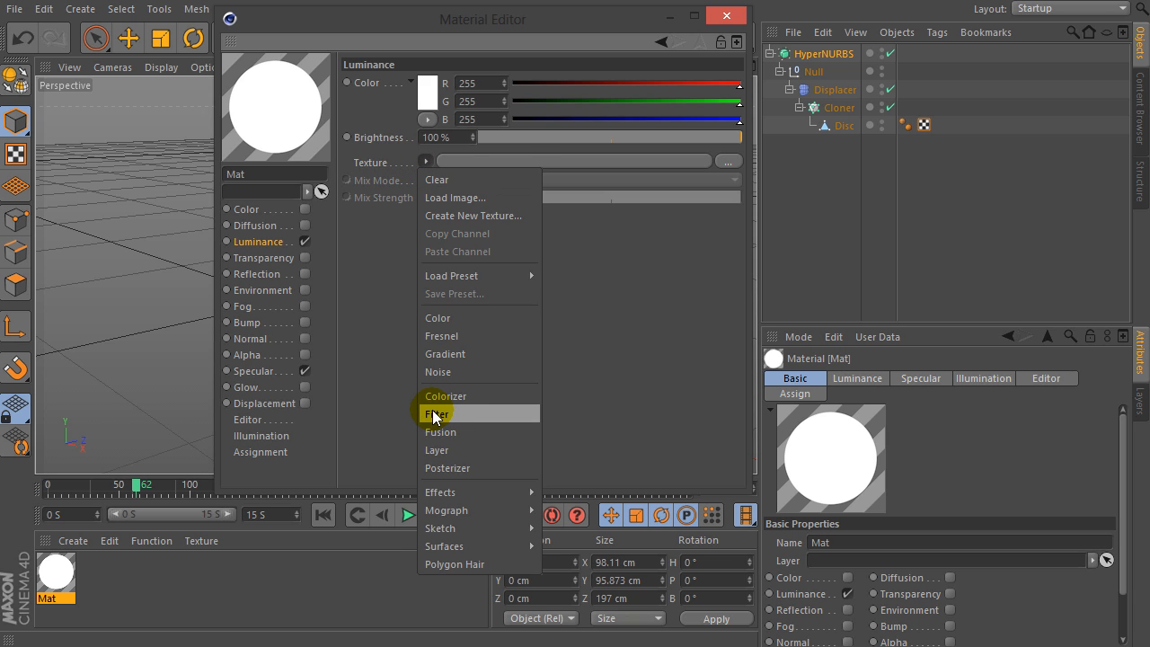
pyautogui.click(461, 452)
pyautogui.click(452, 185)
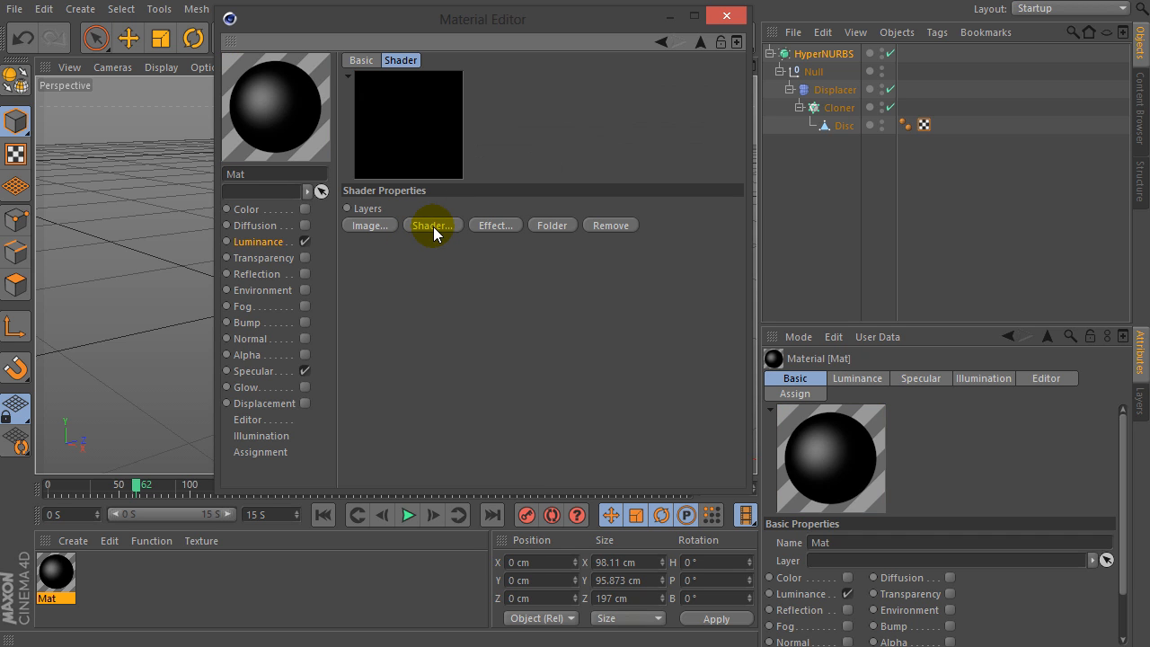
# - Add a Fresnel shader as the first layer of the luminance Layer shader
pyautogui.click(433, 226)
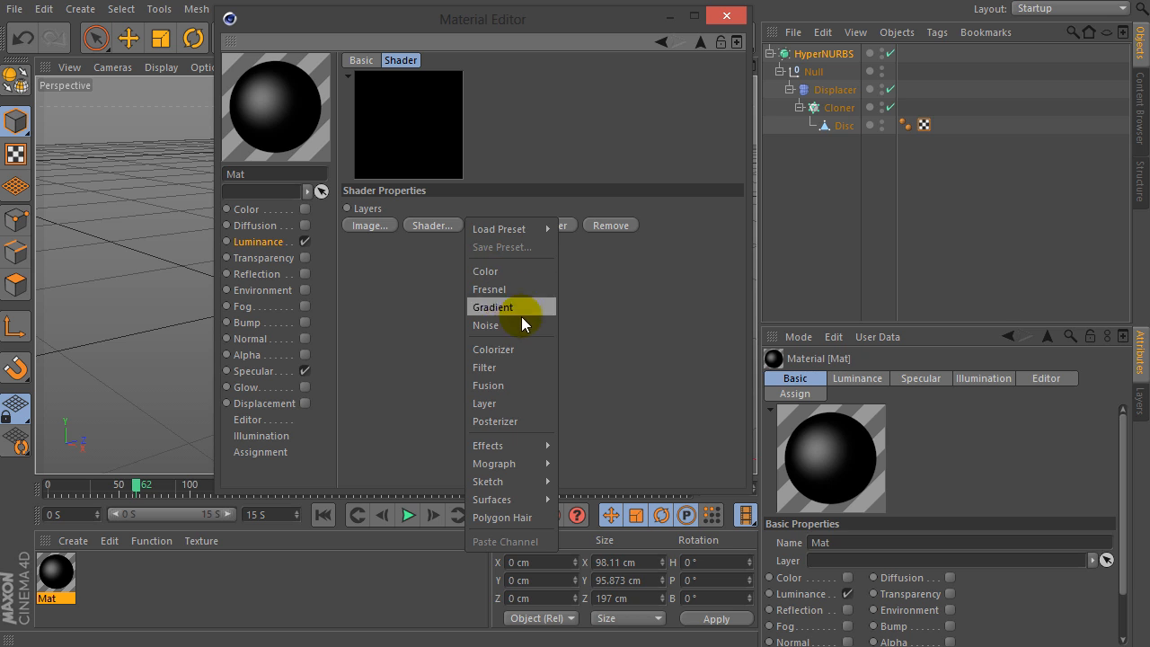
pyautogui.moveTo(509, 449)
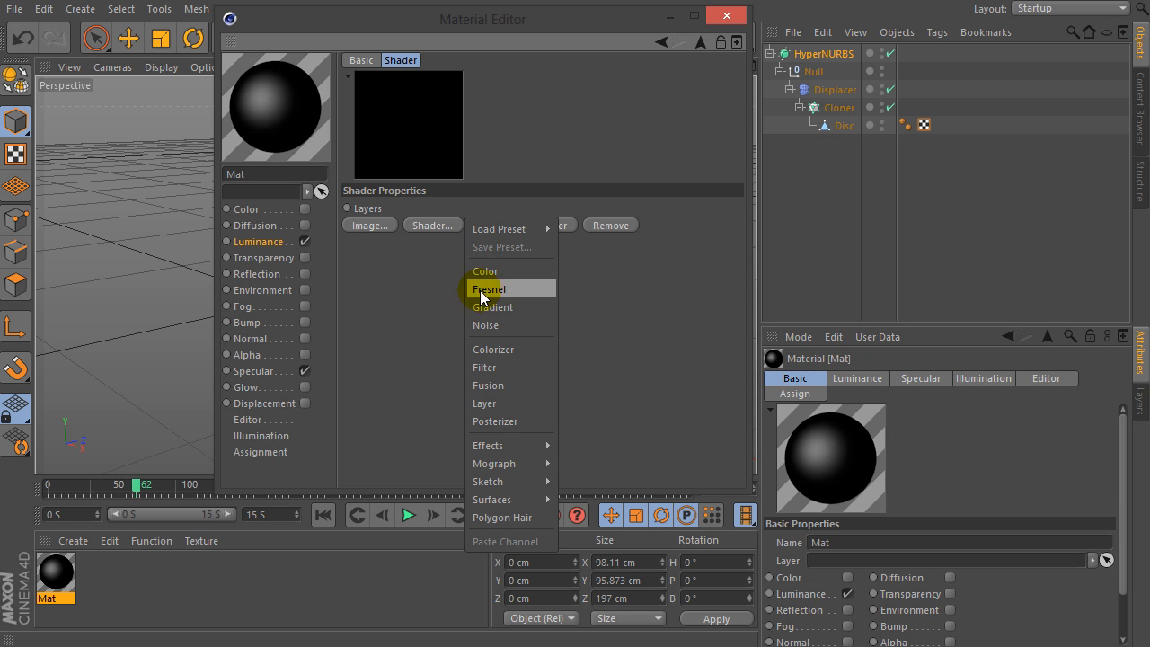
pyautogui.click(508, 290)
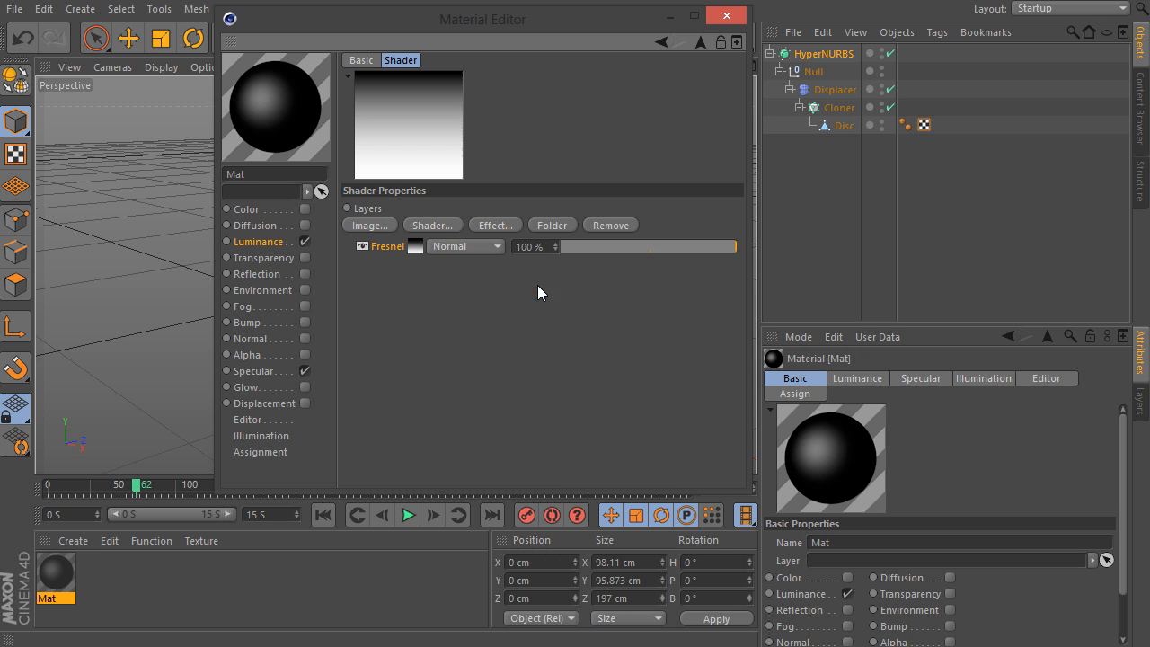
# - Shift the midpoint of the Fresnel layer's gradient close to its white knot, and return to the layer list
pyautogui.click(415, 246)
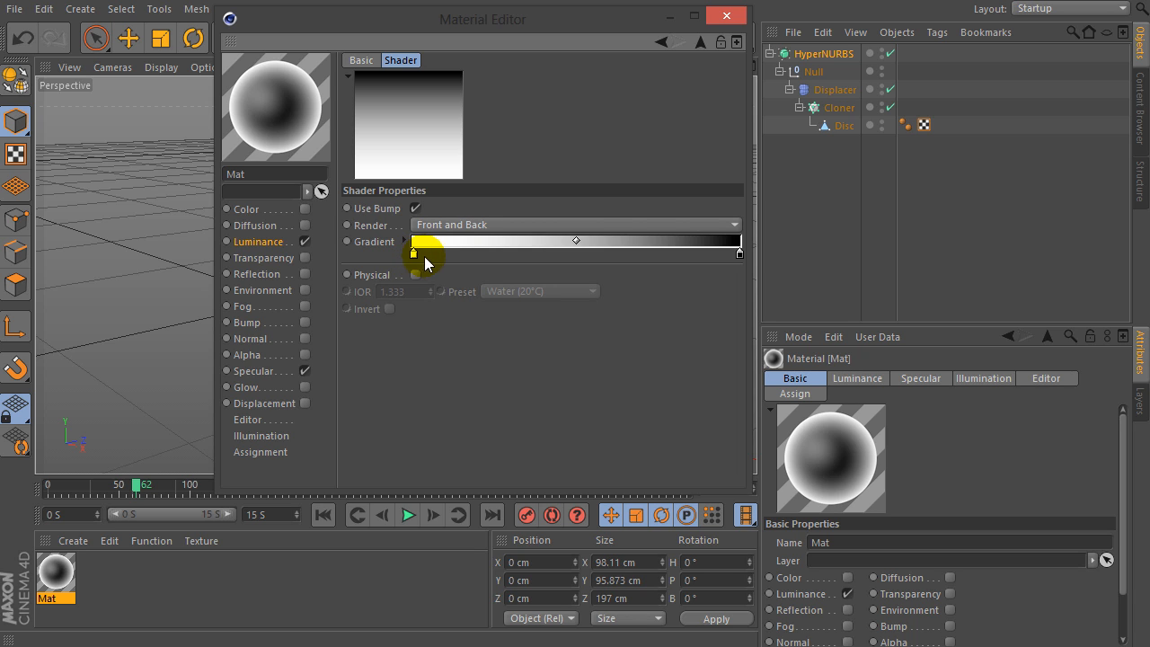
pyautogui.click(576, 241)
pyautogui.click(414, 254)
pyautogui.click(576, 241)
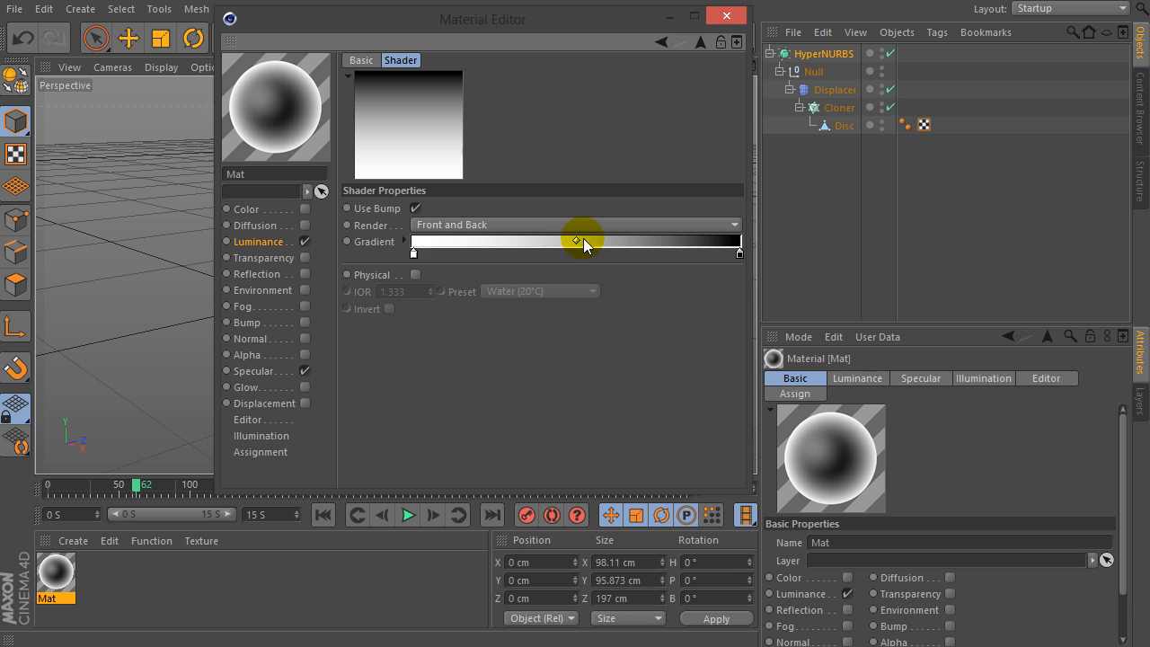
pyautogui.moveTo(583, 240); pyautogui.dragTo(425, 243)
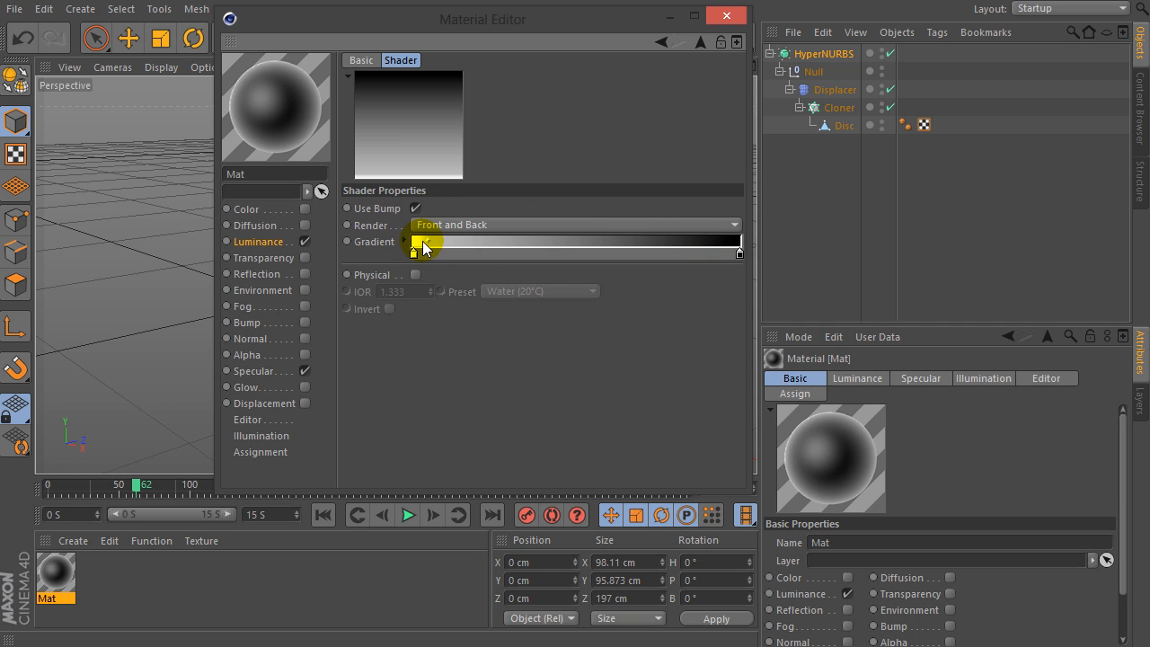
pyautogui.click(698, 50)
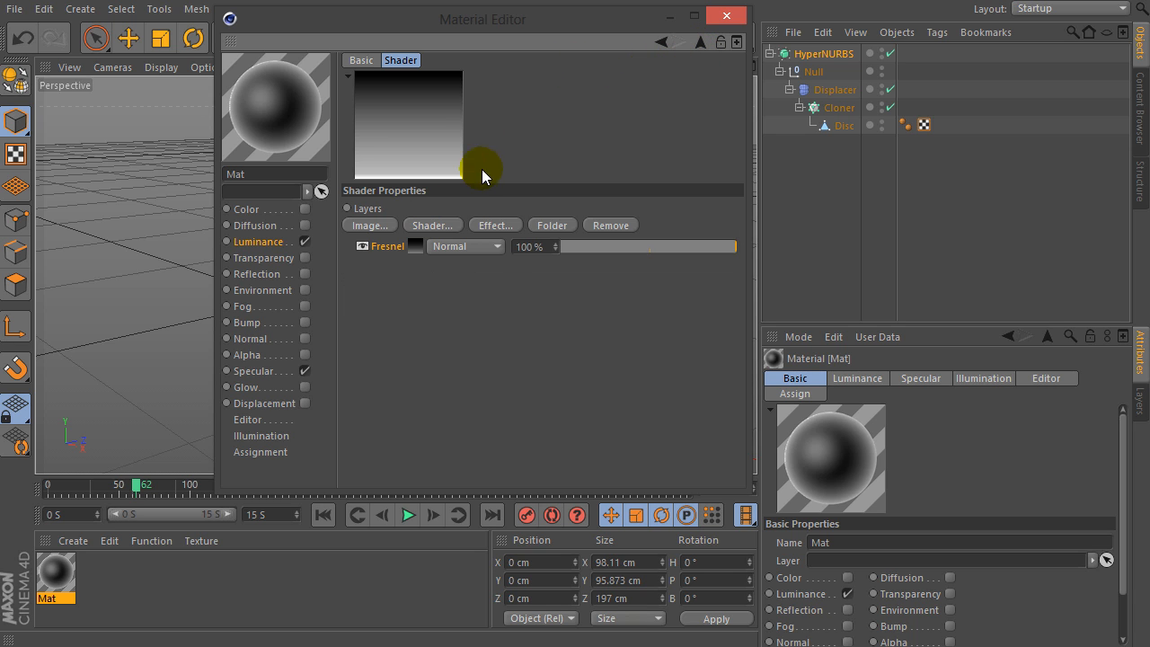
# - Add a second Fresnel layer and set its gradient's white knot to blue, RGB 0, 106, 255
pyautogui.click(435, 223)
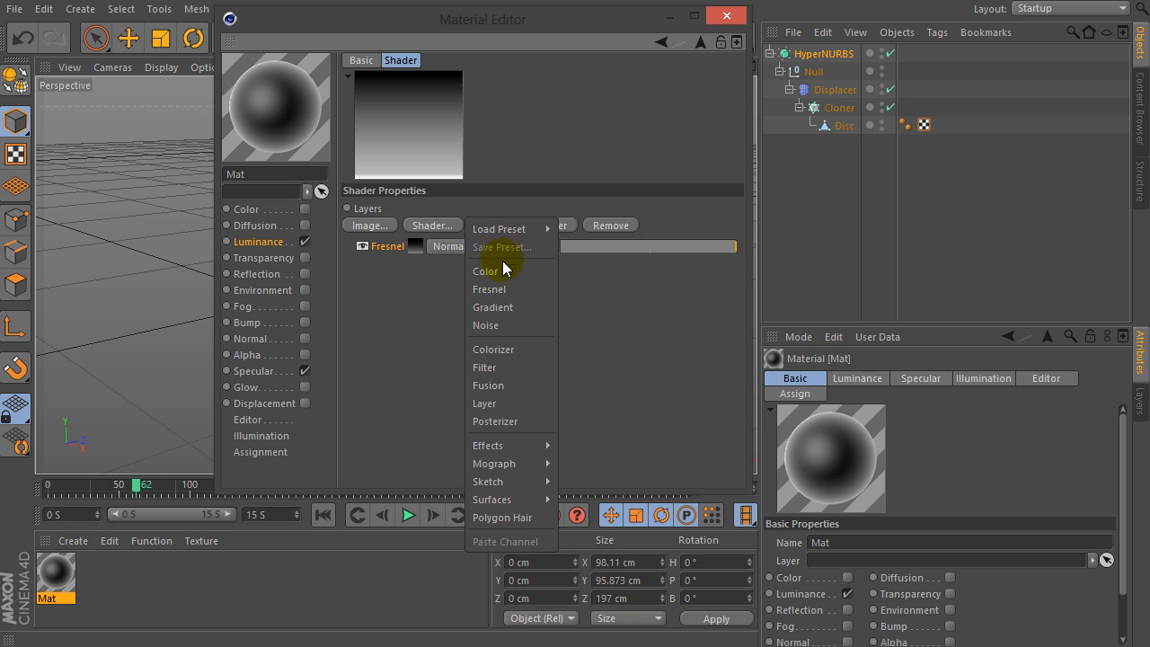
pyautogui.click(509, 289)
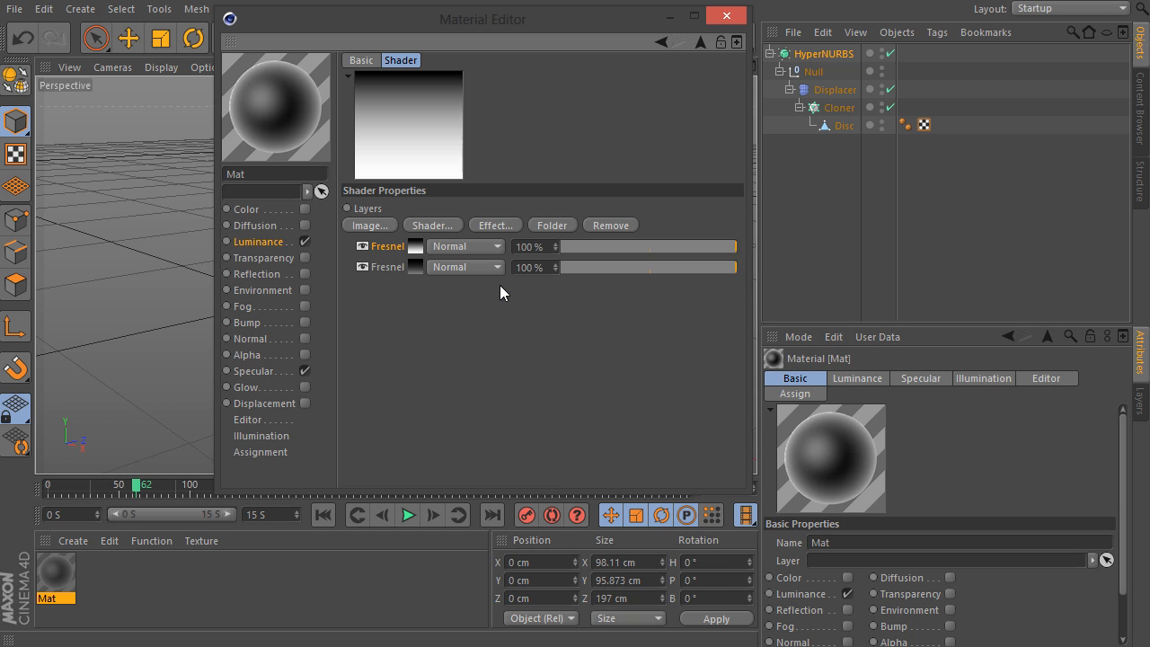
pyautogui.click(413, 254)
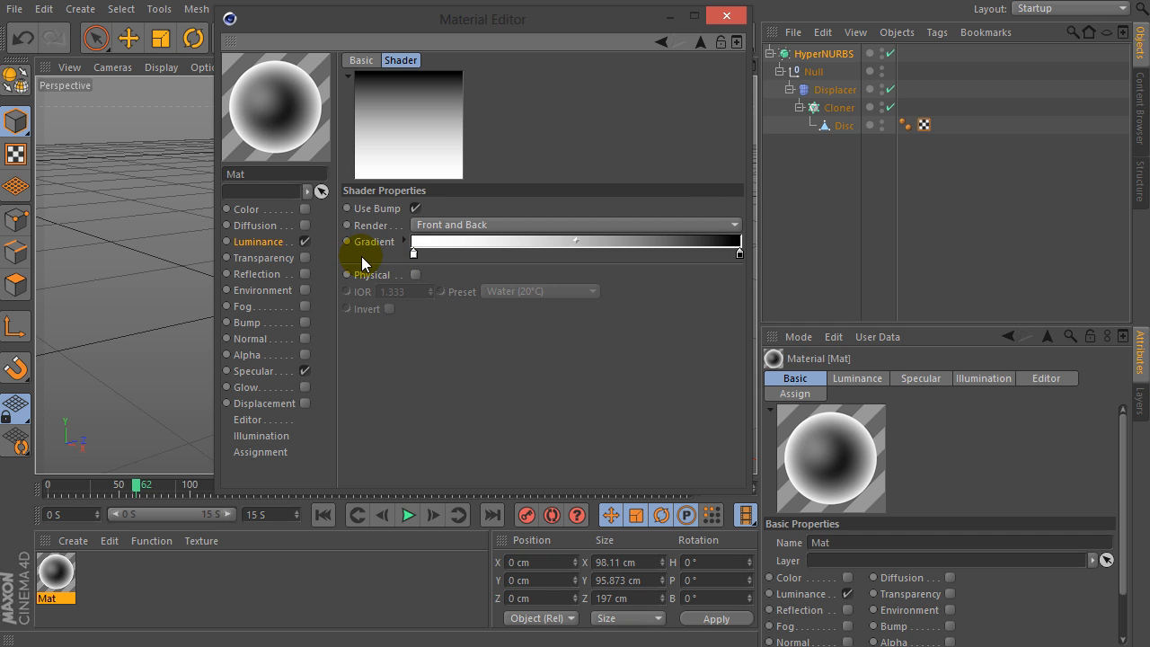
pyautogui.click(413, 255)
pyautogui.doubleClick(413, 255)
pyautogui.click(468, 188)
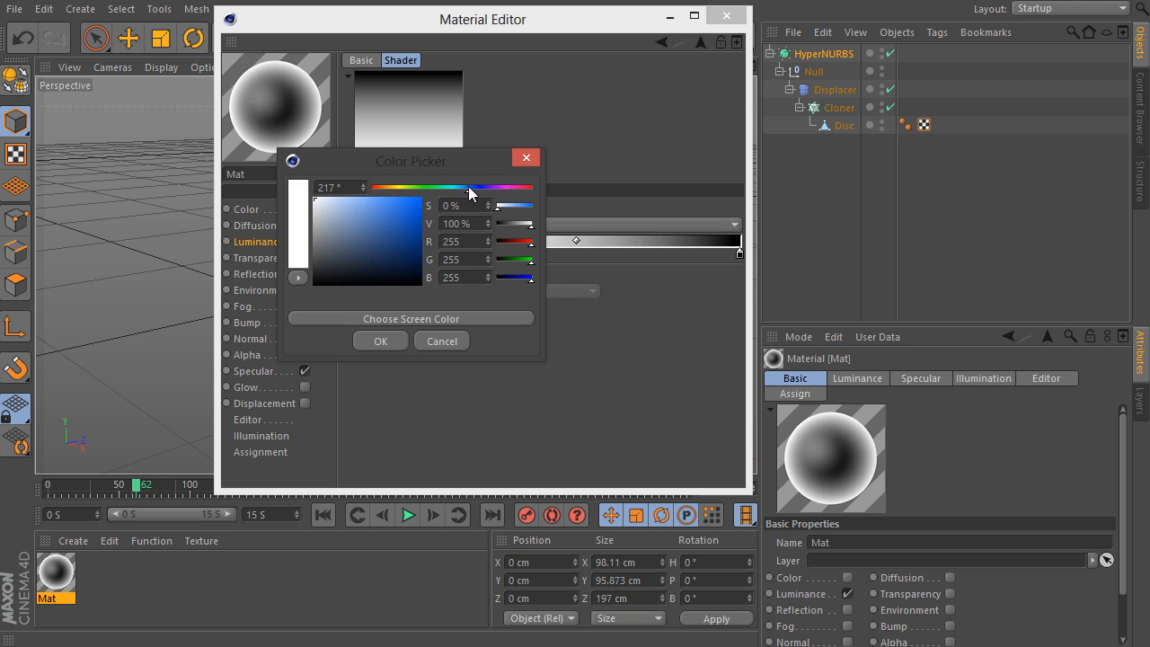
pyautogui.moveTo(411, 210); pyautogui.dragTo(420, 198)
pyautogui.click(375, 339)
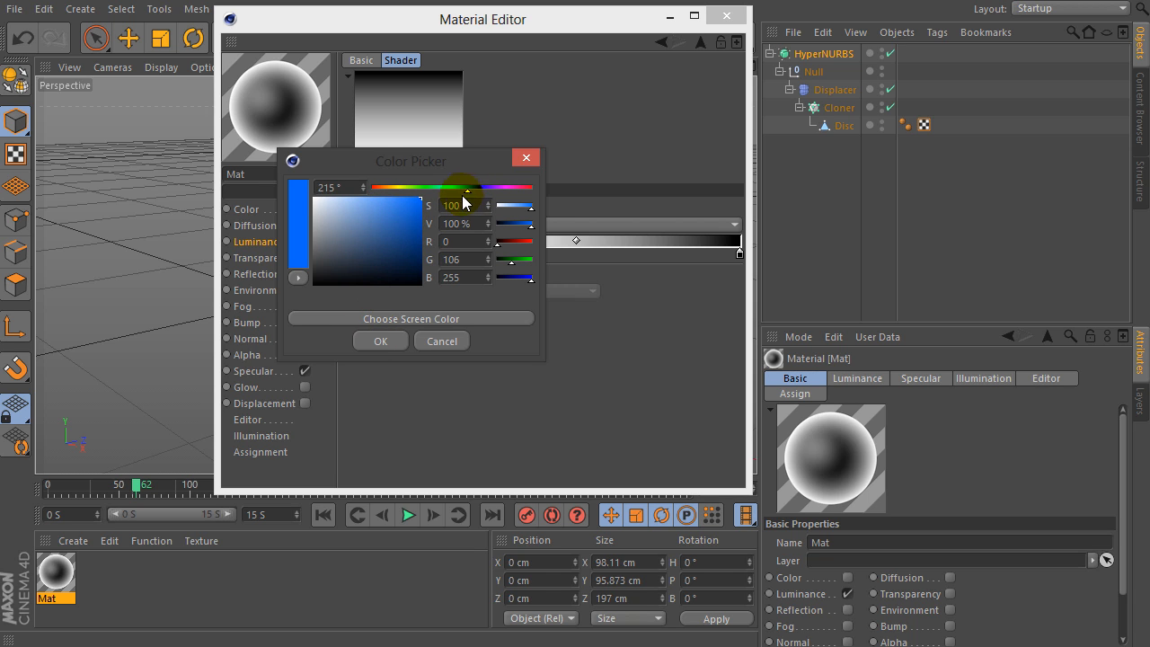
pyautogui.click(381, 341)
pyautogui.click(413, 253)
# - Set the black knot of the second Fresnel gradient to light blue, RGB 0, 170, 255
pyautogui.click(739, 252)
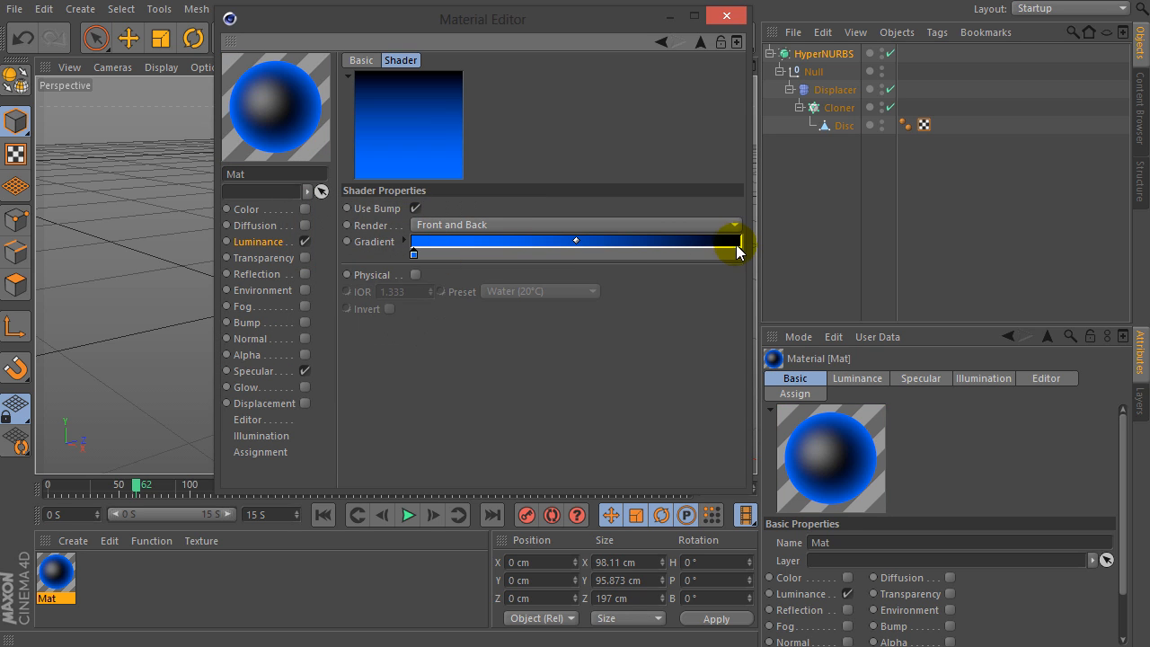
pyautogui.doubleClick(739, 253)
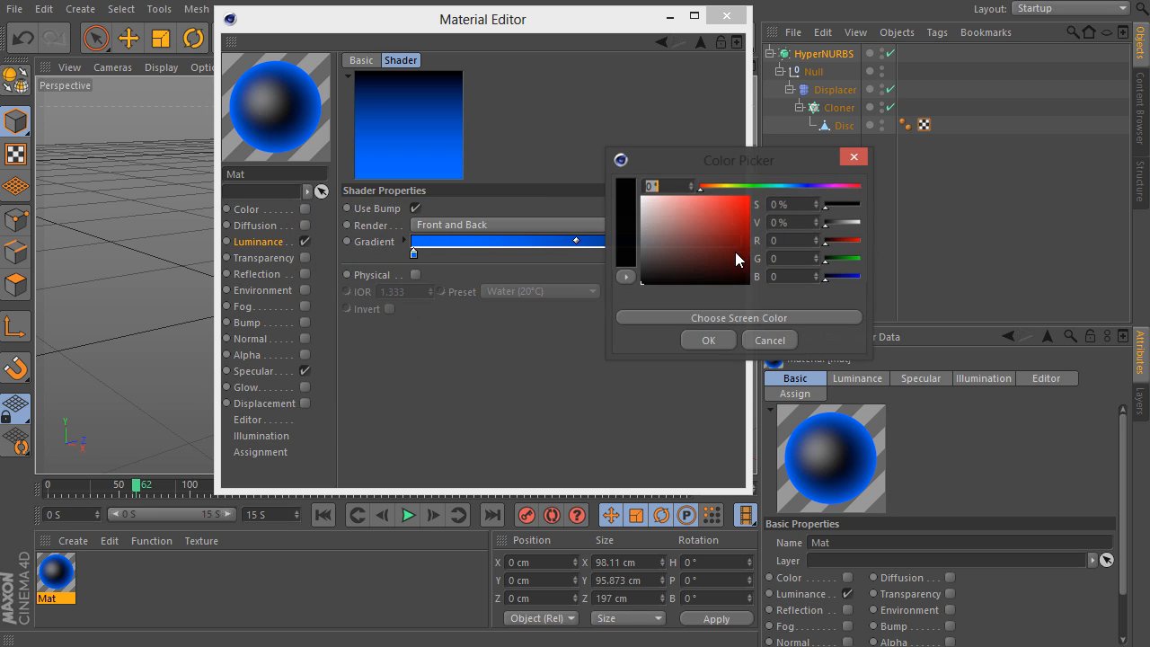
pyautogui.click(790, 186)
pyautogui.click(788, 186)
pyautogui.moveTo(748, 204)
pyautogui.mouseDown()
pyautogui.moveTo(764, 200)
pyautogui.moveTo(755, 194)
pyautogui.mouseUp()
pyautogui.click(629, 213)
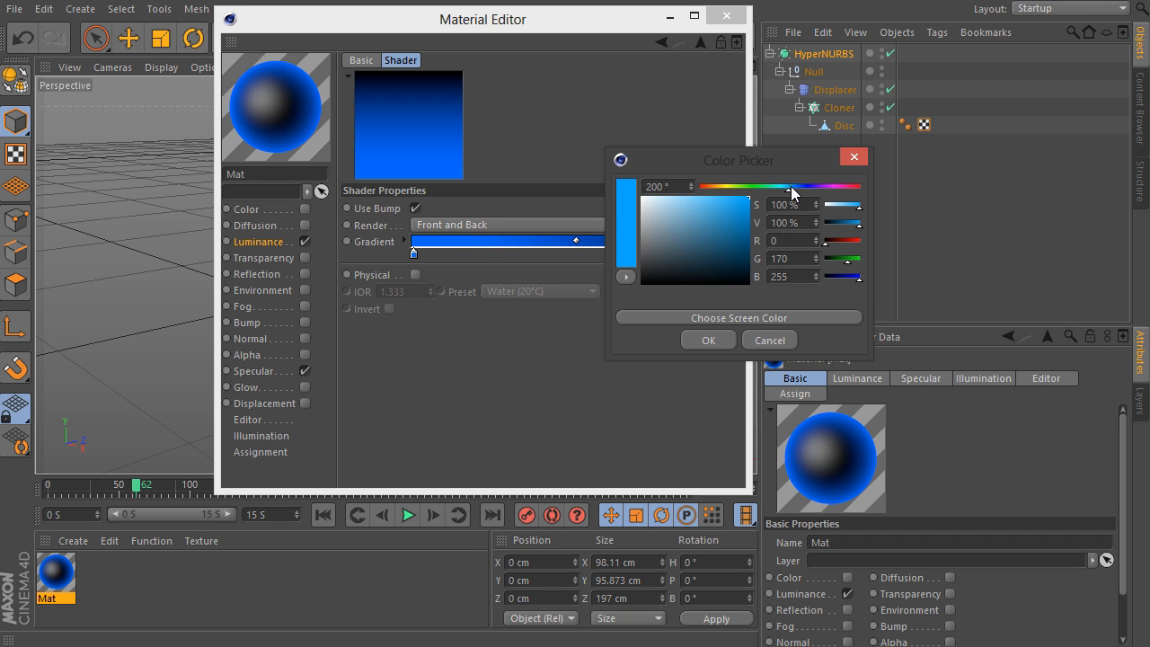
pyautogui.click(699, 338)
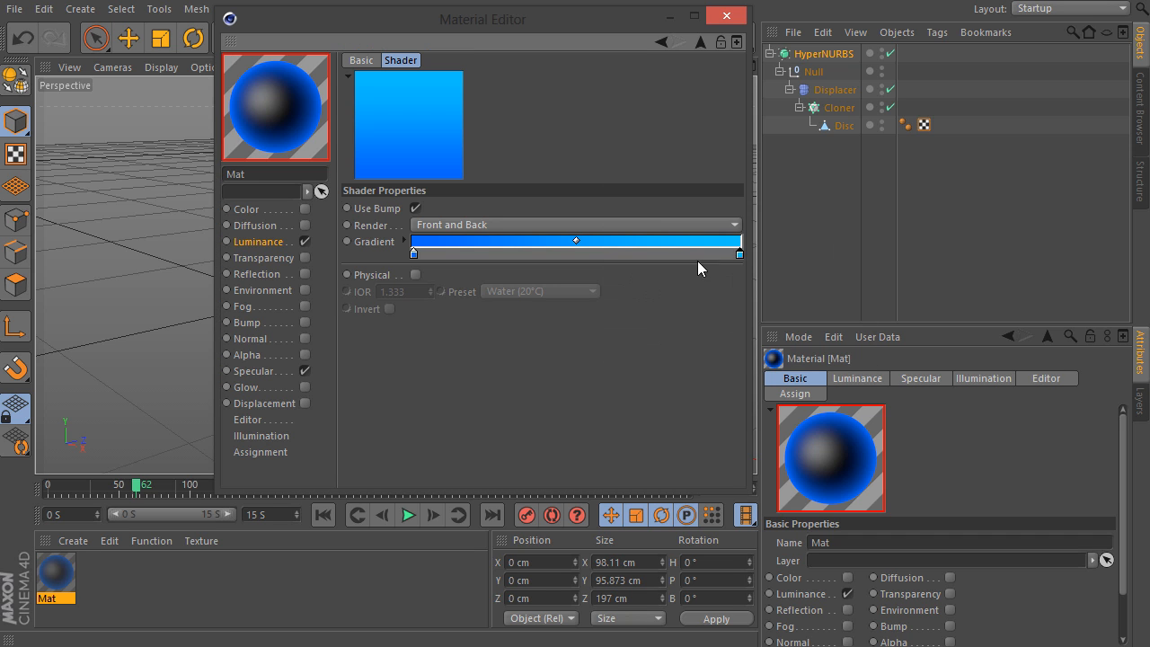
# - Shift the blue Fresnel gradient's midpoint toward its light blue knot
pyautogui.click(737, 244)
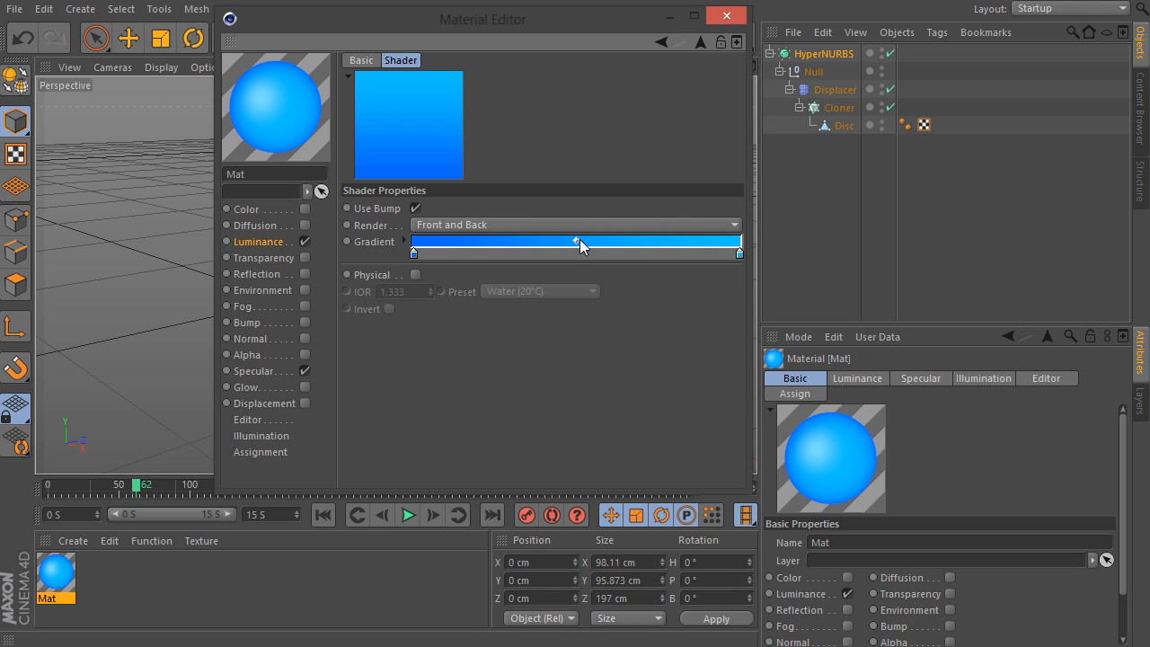
pyautogui.moveTo(580, 243); pyautogui.dragTo(709, 246)
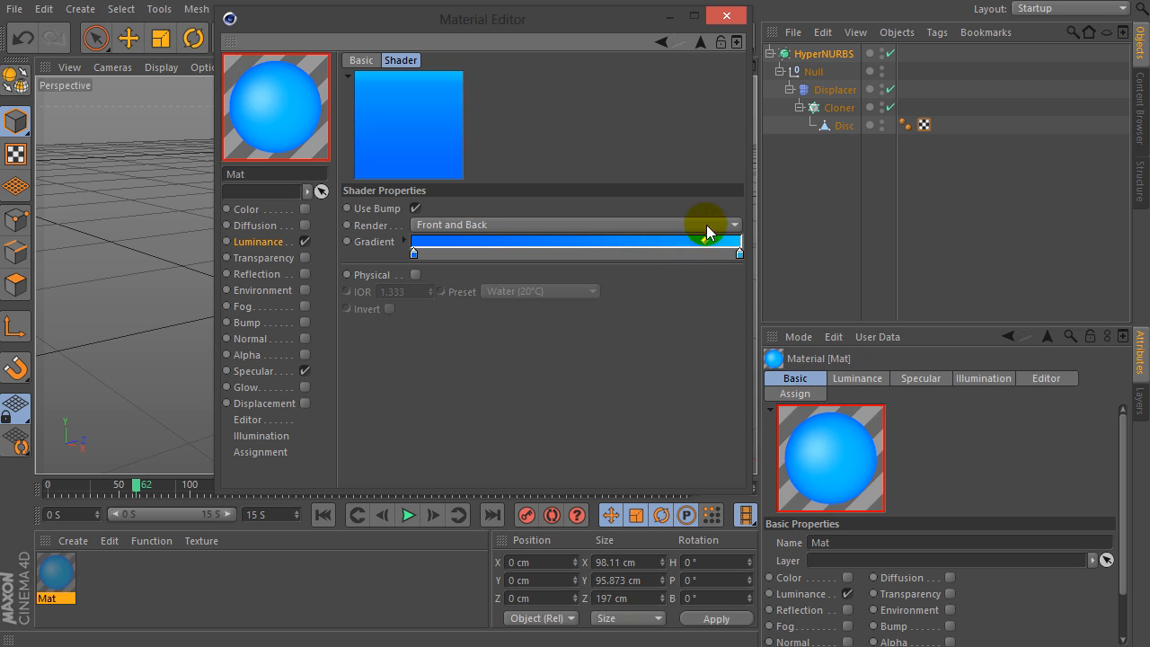
pyautogui.click(414, 245)
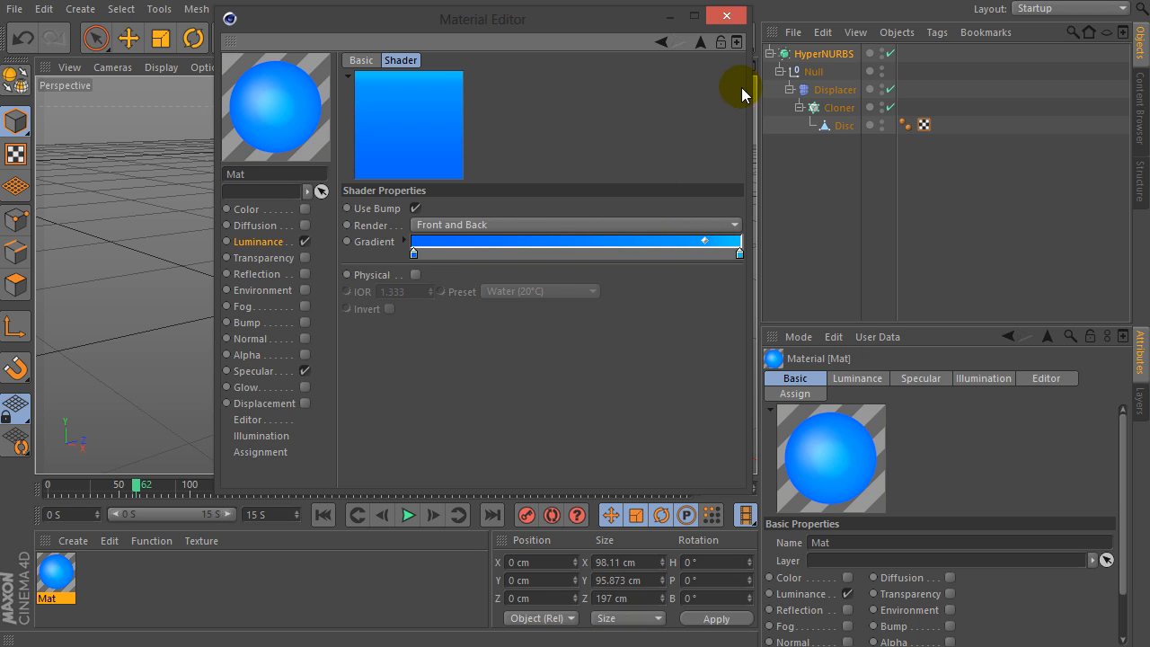
# - Return to the layer list and set the blue Fresnel layer's blend mode to Overlay
pyautogui.click(702, 42)
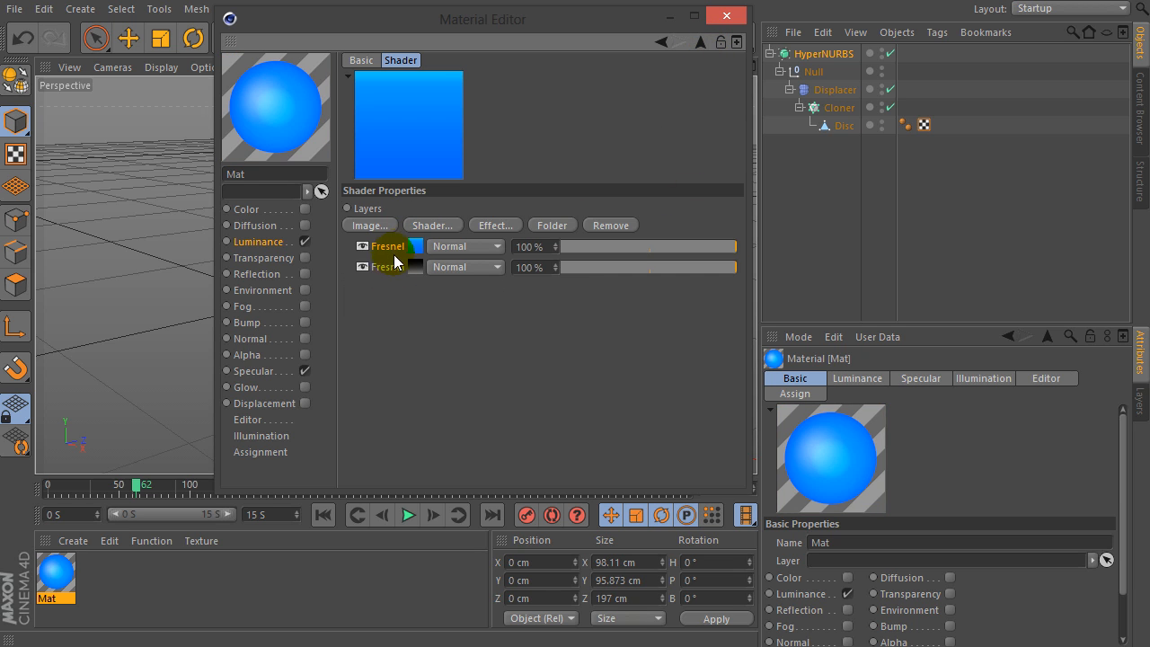
pyautogui.click(468, 244)
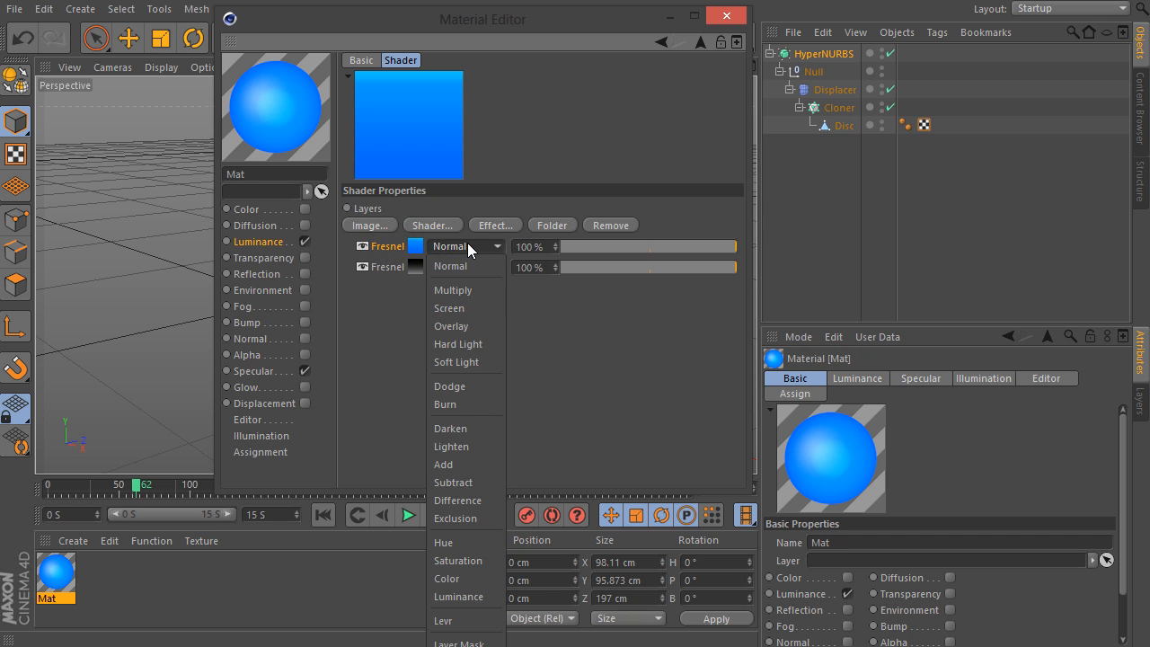
pyautogui.click(469, 326)
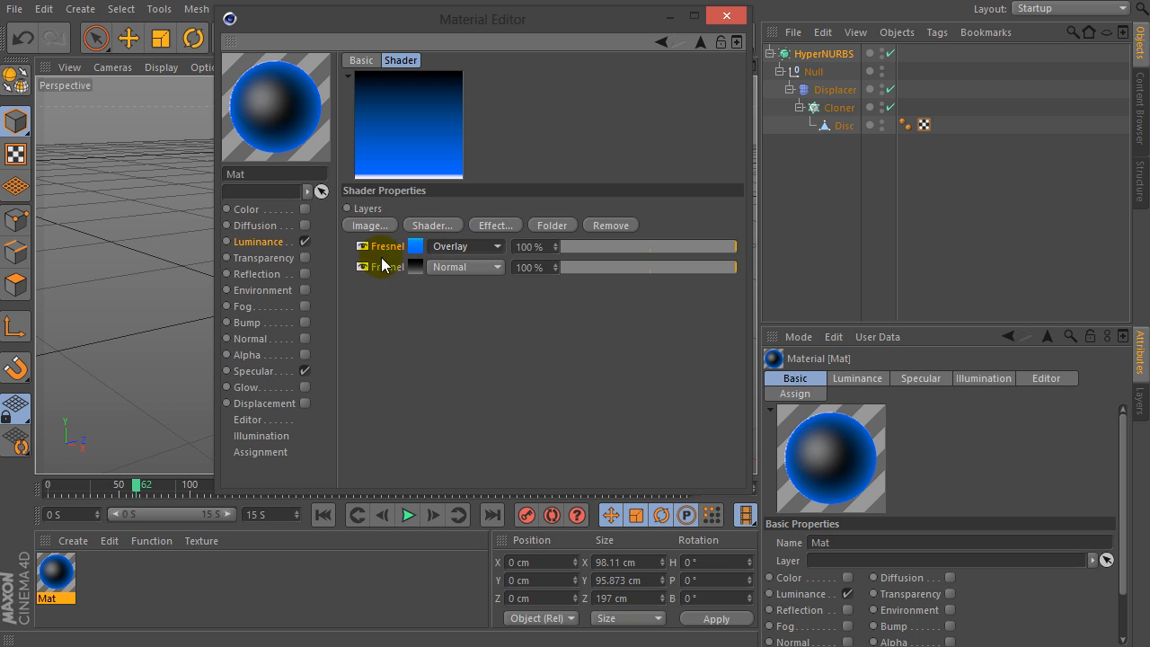
# - Enable the material's Transparency channel with 97% brightness and make it additive
pyautogui.click(304, 260)
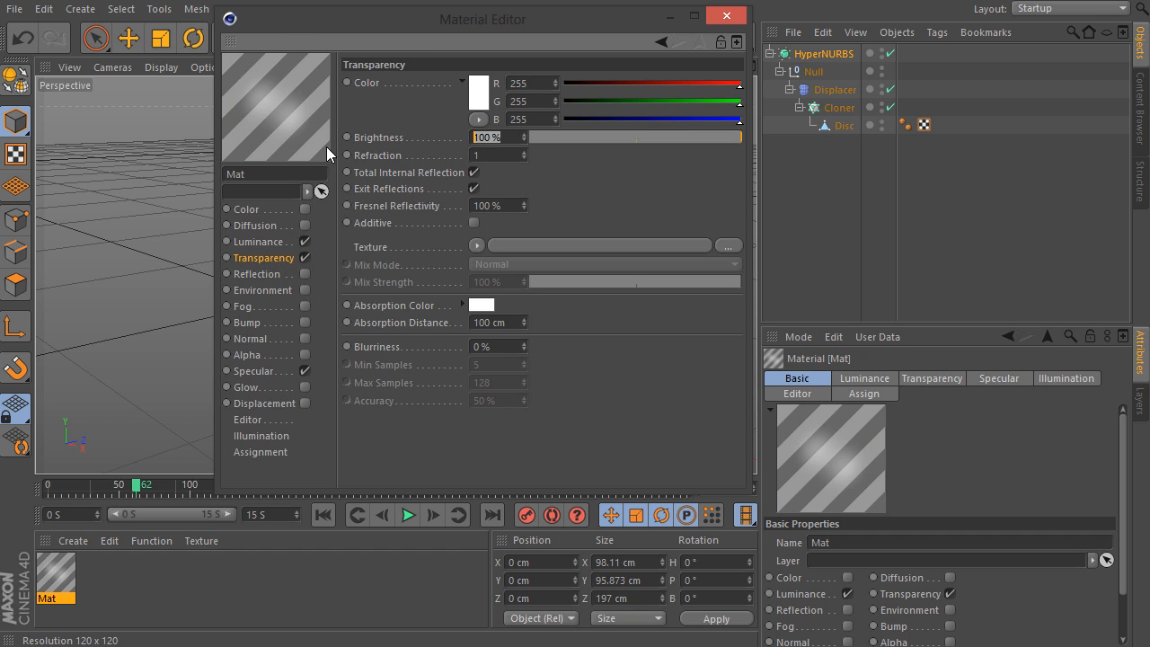
pyautogui.write('97')
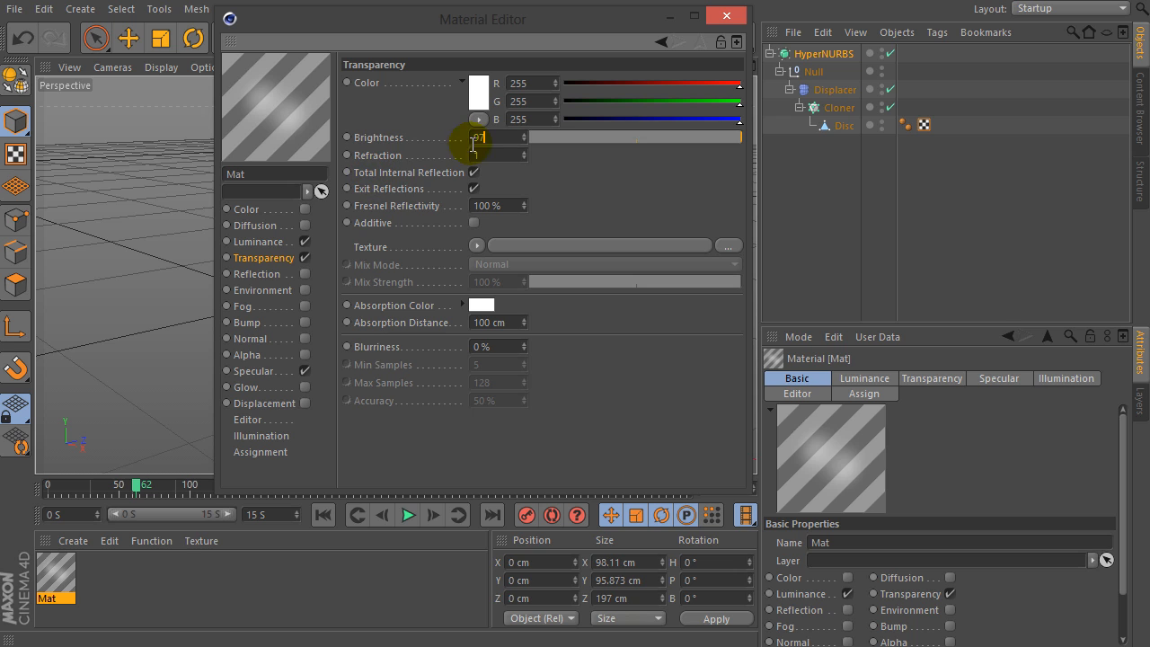
pyautogui.press('Return')
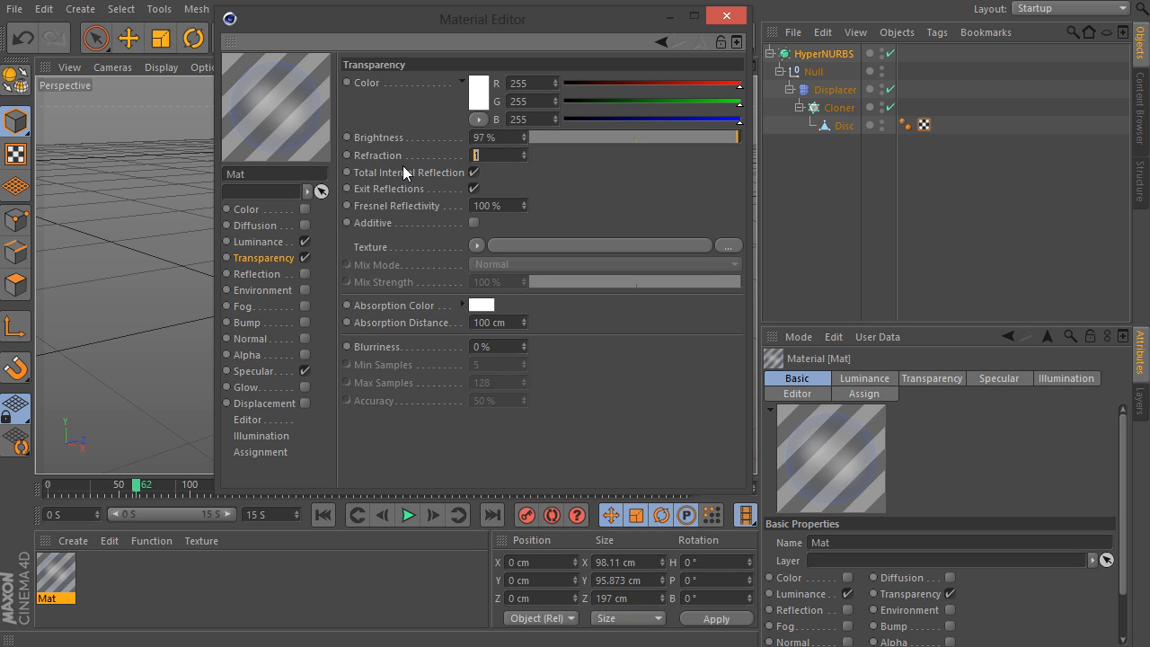
pyautogui.click(476, 222)
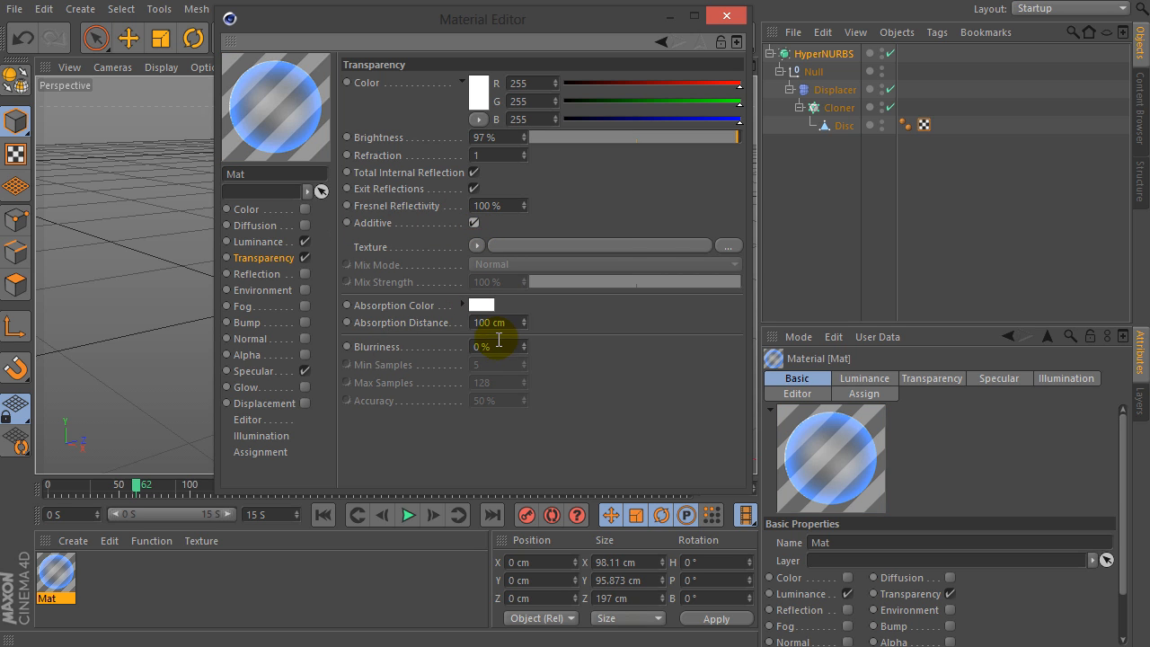
# - Enable the Reflection channel at 50% brightness with a Fresnel texture mixed at 50% strength
pyautogui.click(305, 273)
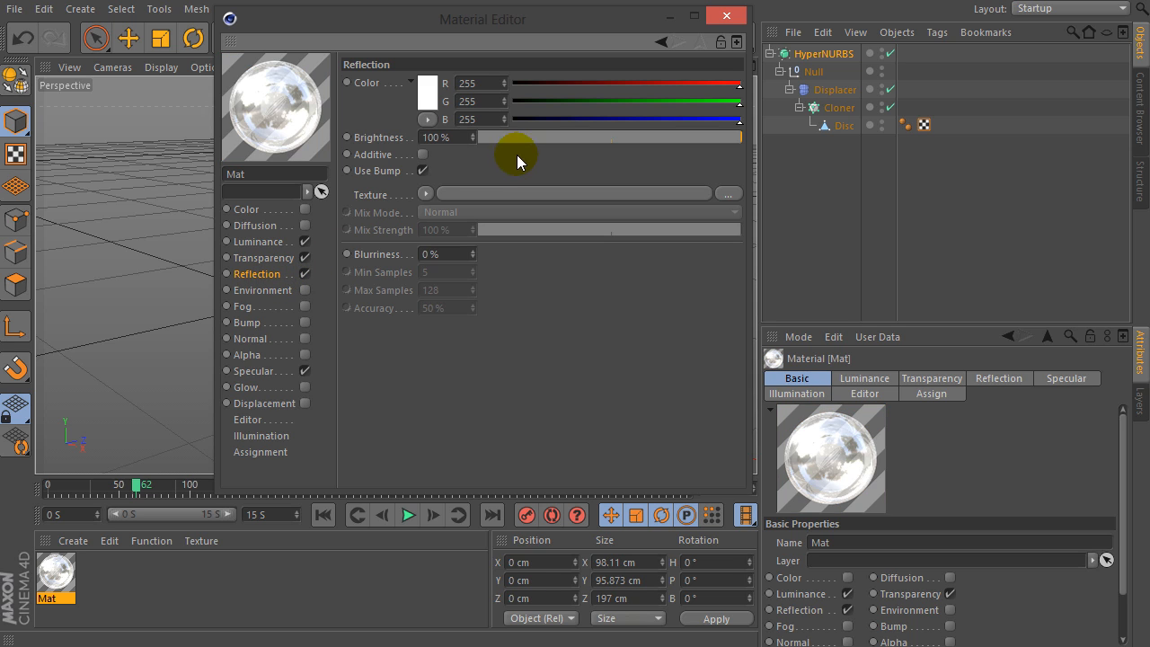
pyautogui.click(611, 136)
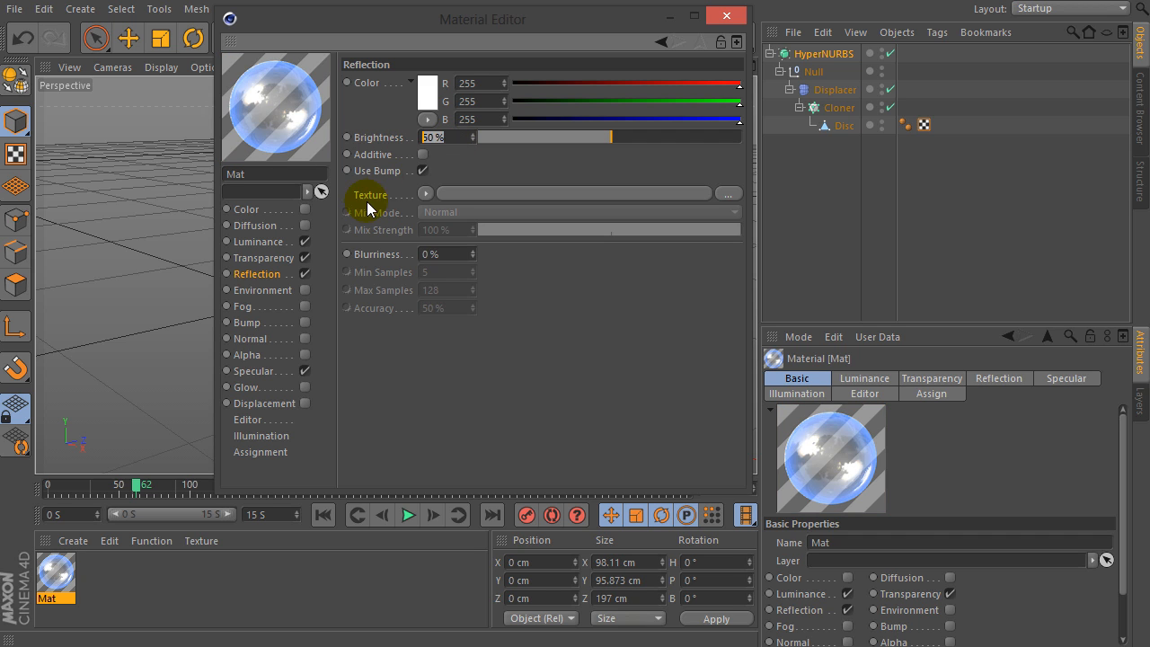
pyautogui.click(426, 194)
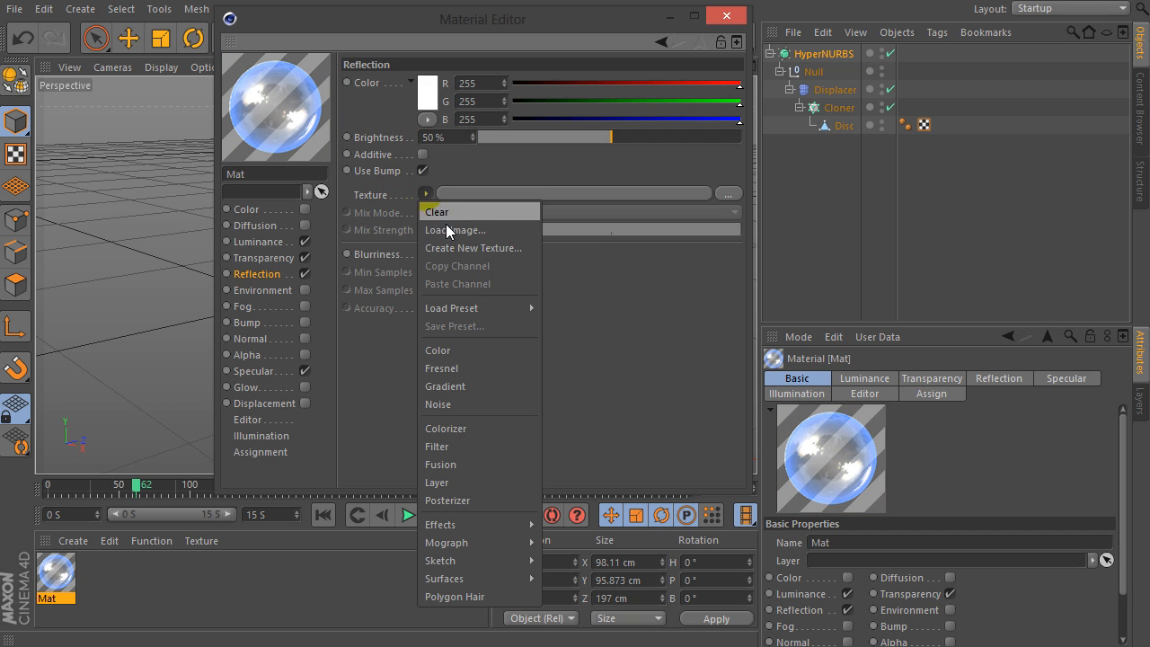
pyautogui.click(476, 367)
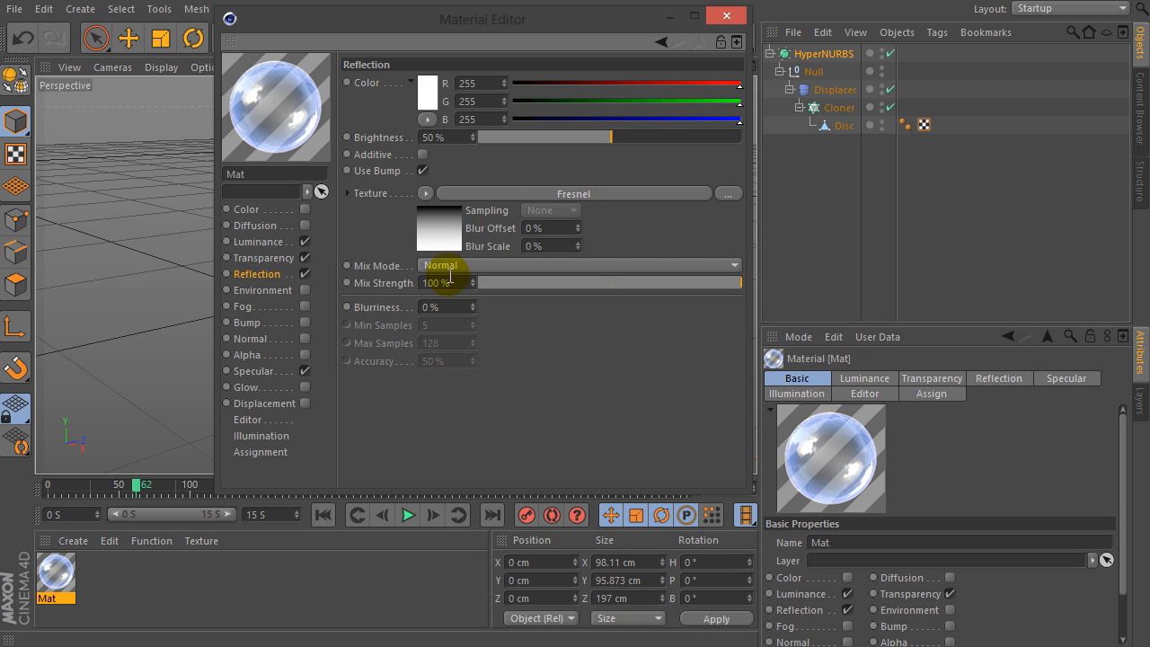
pyautogui.click(611, 285)
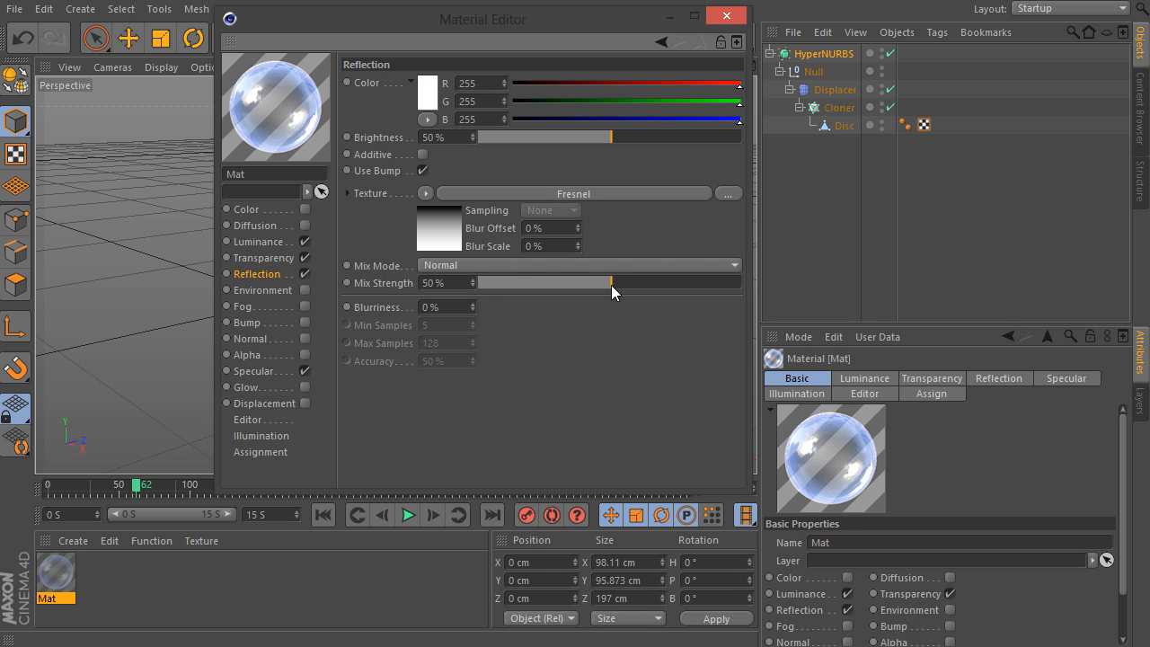
# - Enable the material's Glow channel and set its outer strength to 10%
pyautogui.click(426, 282)
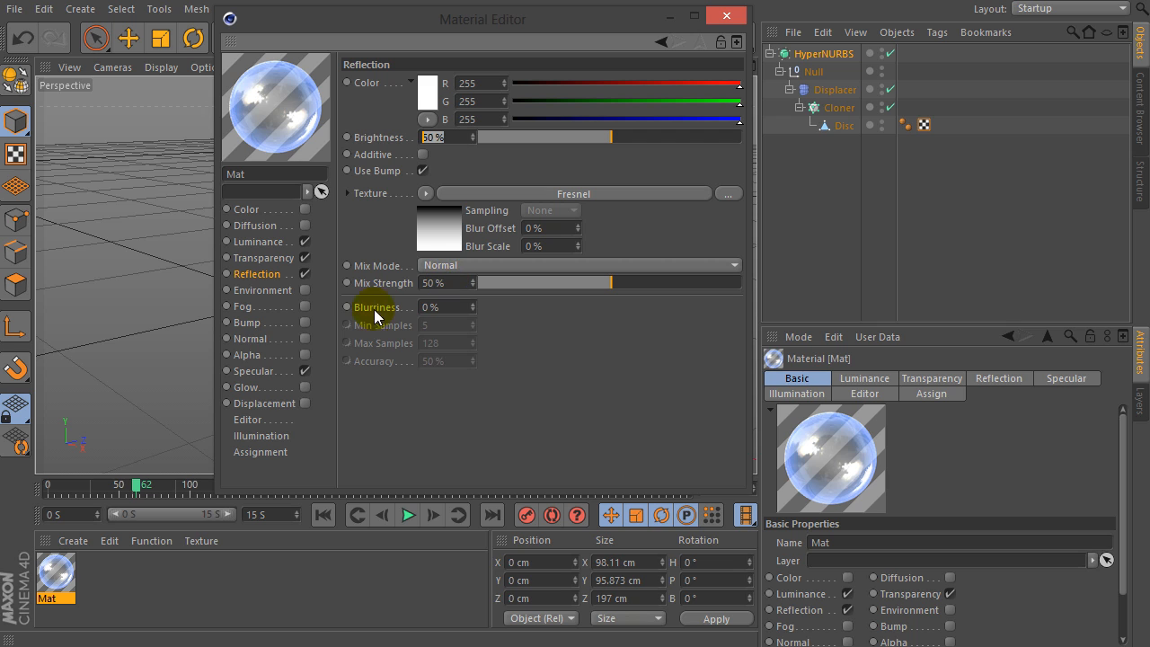
pyautogui.click(305, 386)
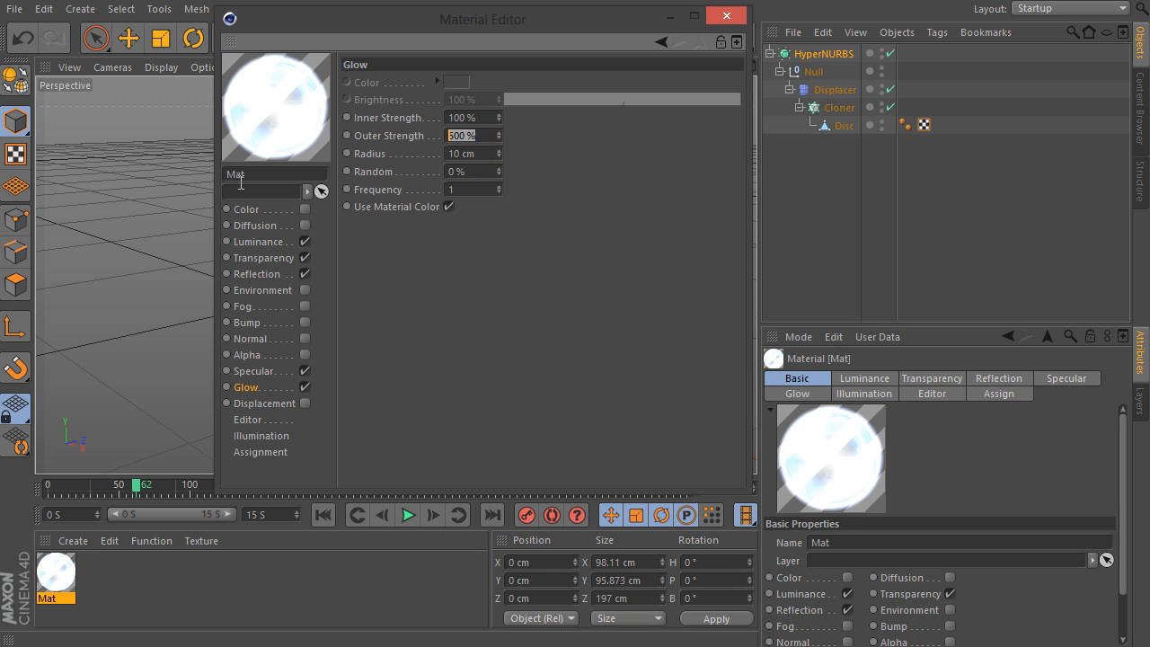
pyautogui.write('100')
pyautogui.press('Return')
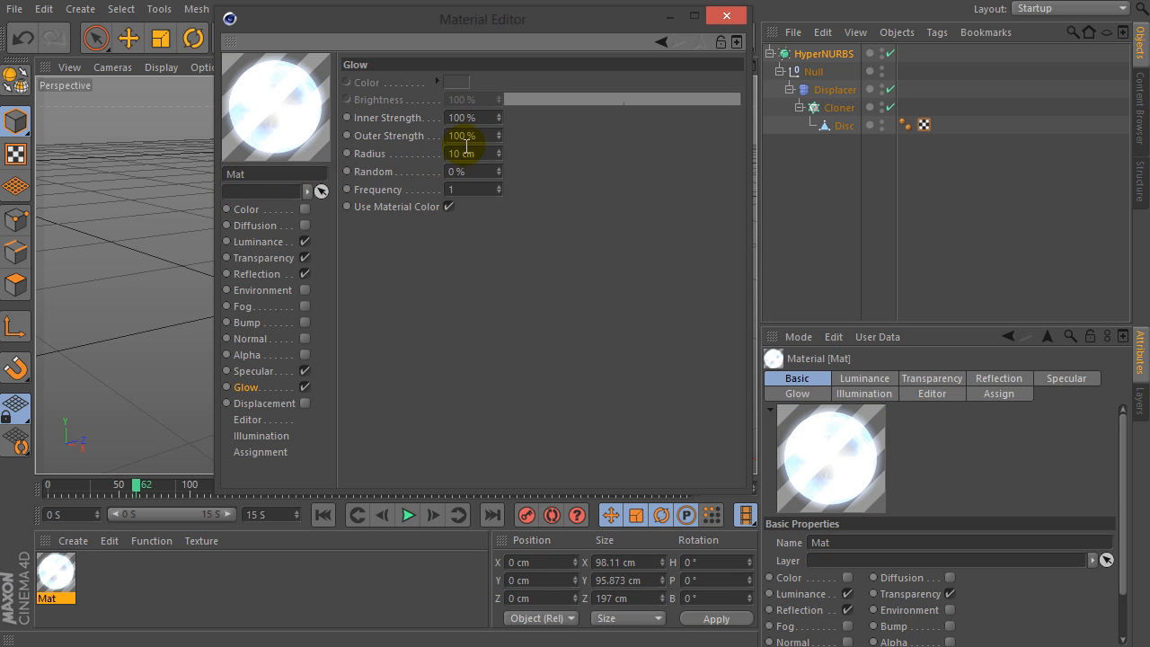
pyautogui.write('10')
pyautogui.click(435, 150)
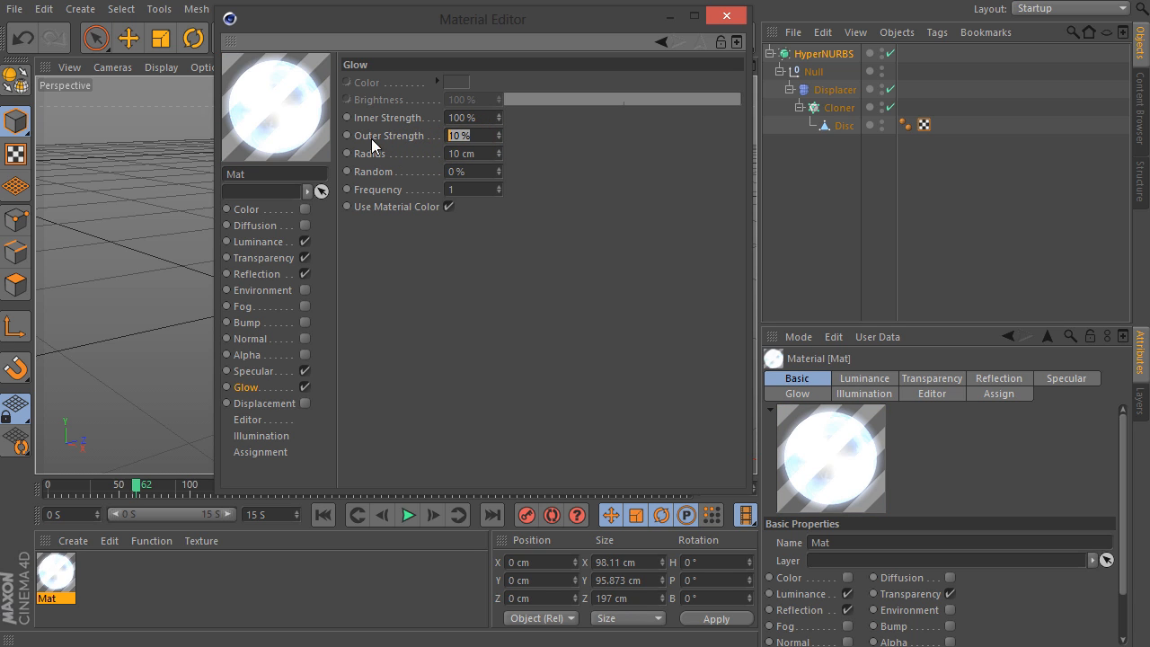
# - Set the glow's inner strength to 25% and its radius to 5 cm, and close the material's settings
pyautogui.click(489, 118)
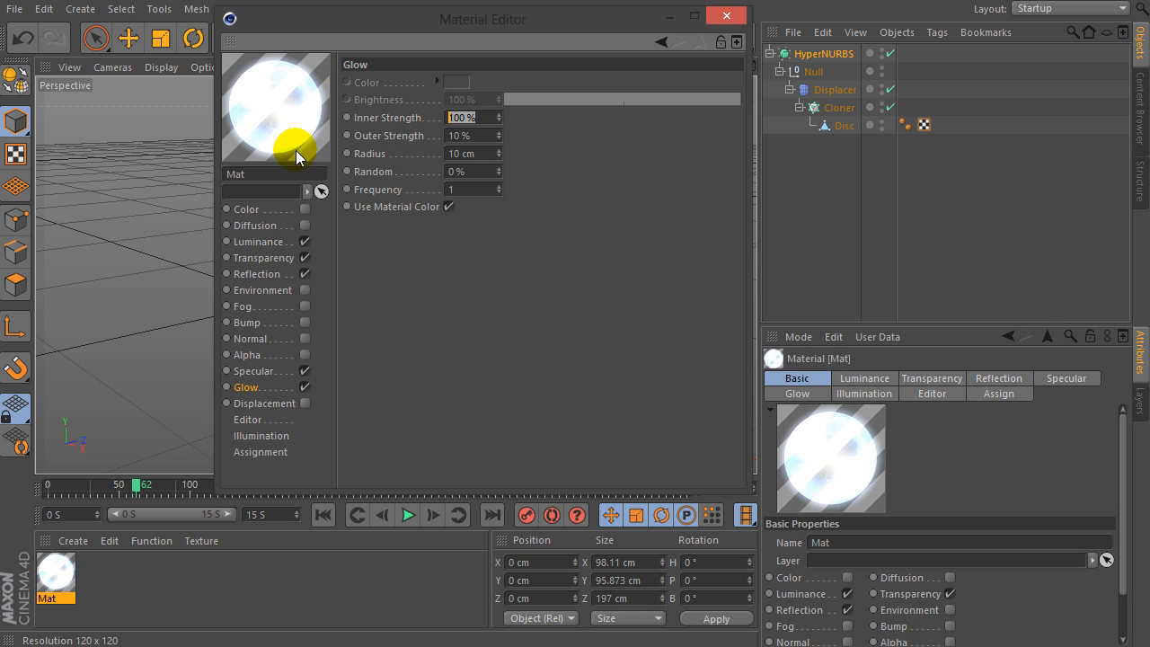
pyautogui.write('25')
pyautogui.press('Return')
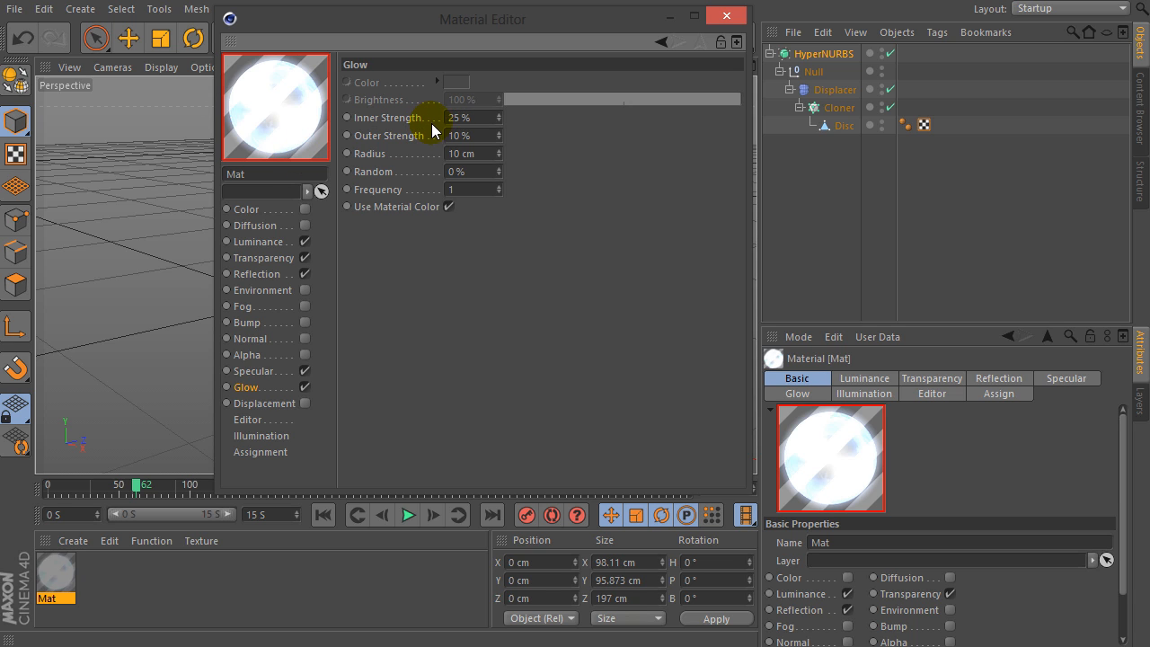
pyautogui.click(483, 132)
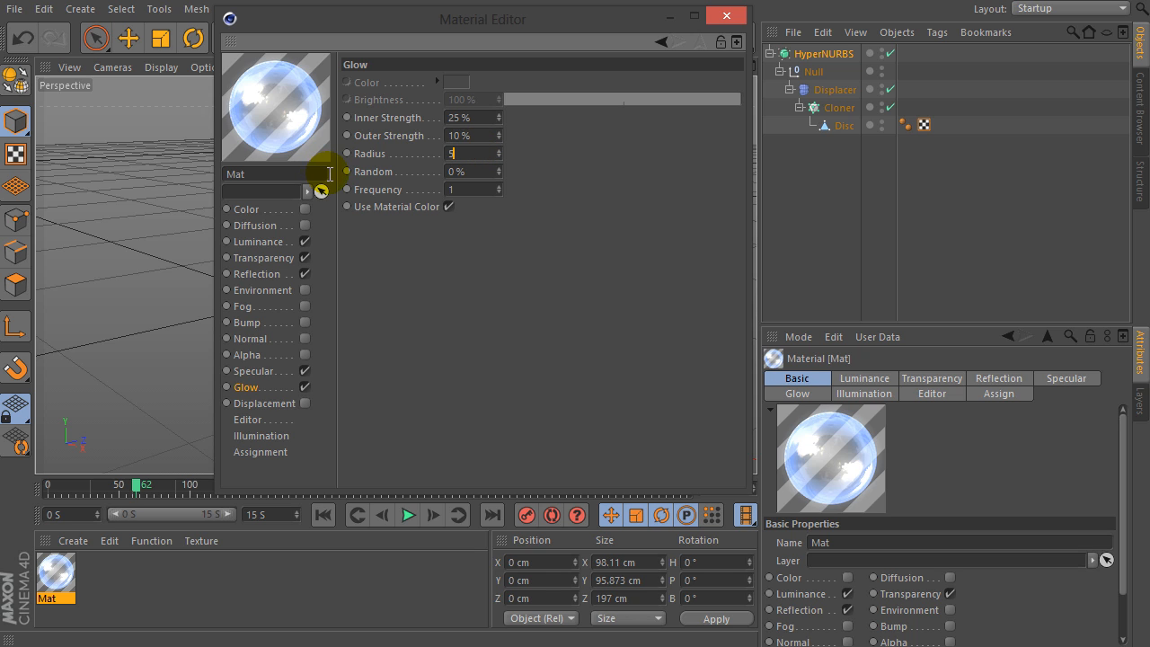
pyautogui.write('5')
pyautogui.press('Return')
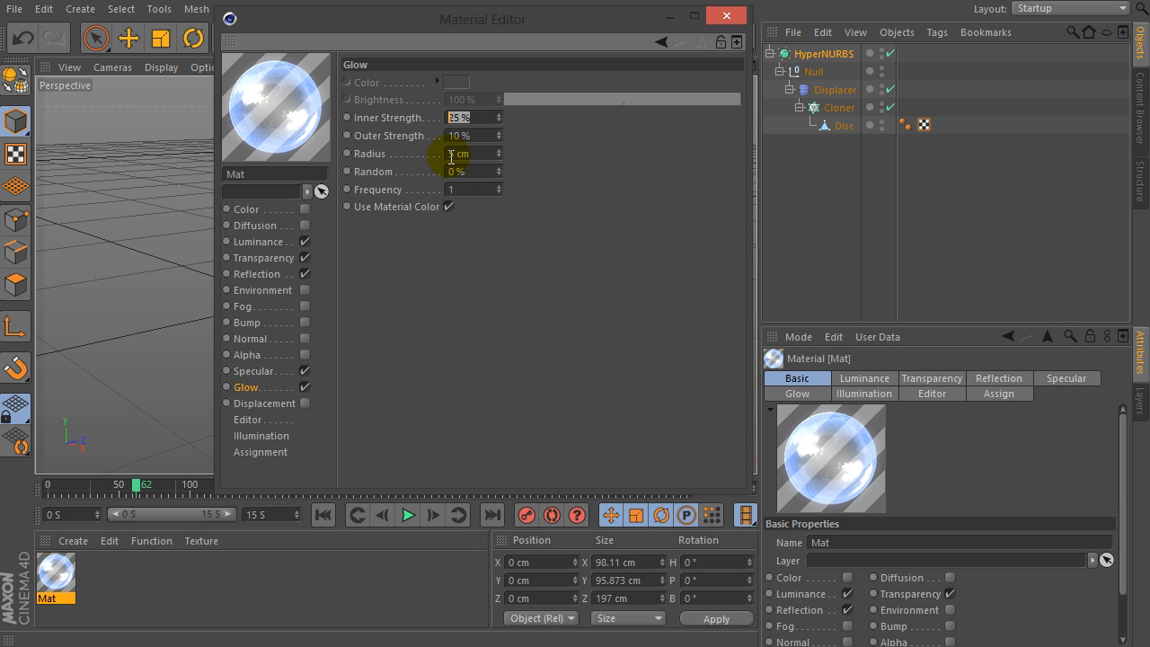
pyautogui.click(737, 22)
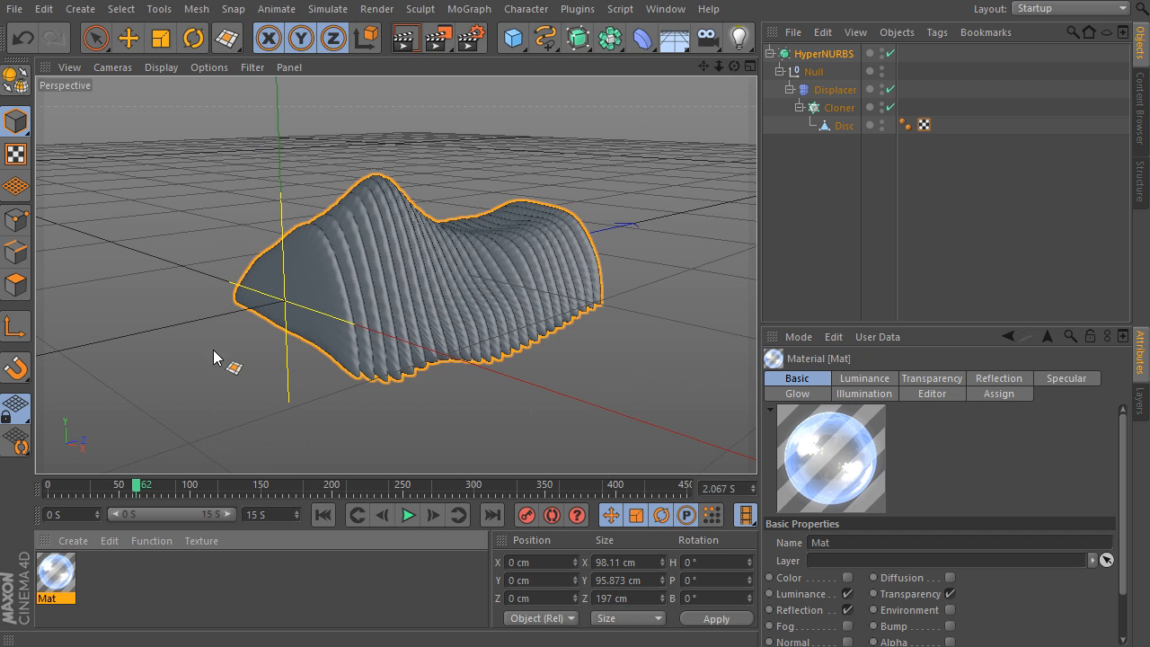
# - Apply the glowing material to the HyperNURBS object, play the animation briefly and render a preview of the perspective view
pyautogui.moveTo(56, 573); pyautogui.dragTo(336, 354)
pyautogui.click(407, 515)
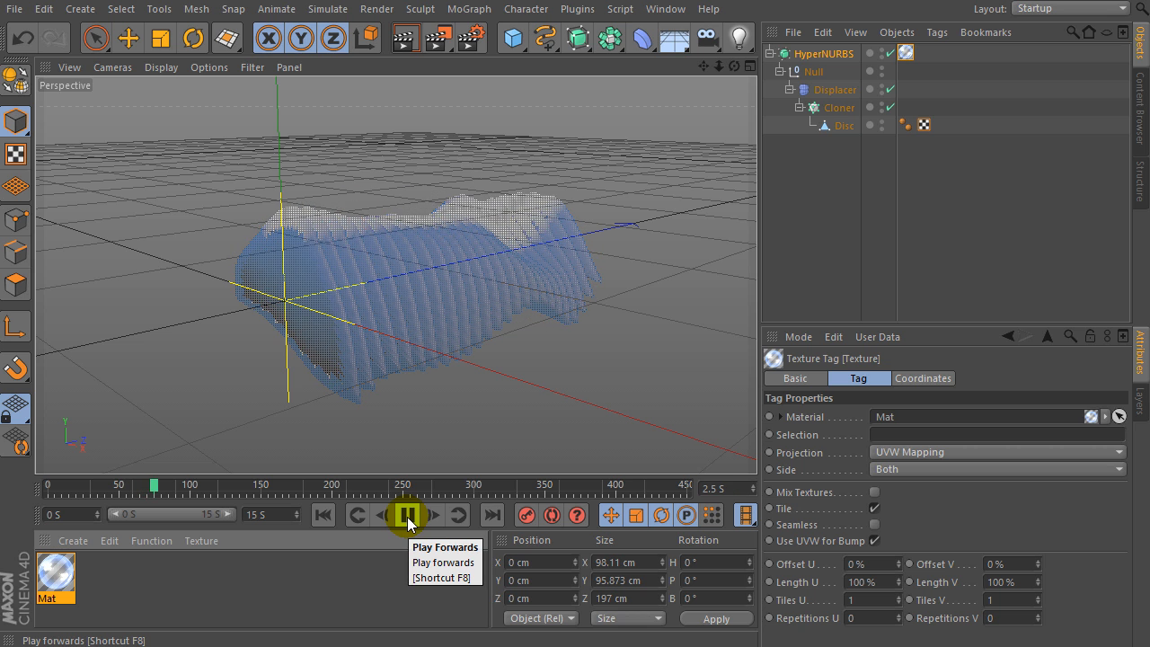
pyautogui.click(407, 514)
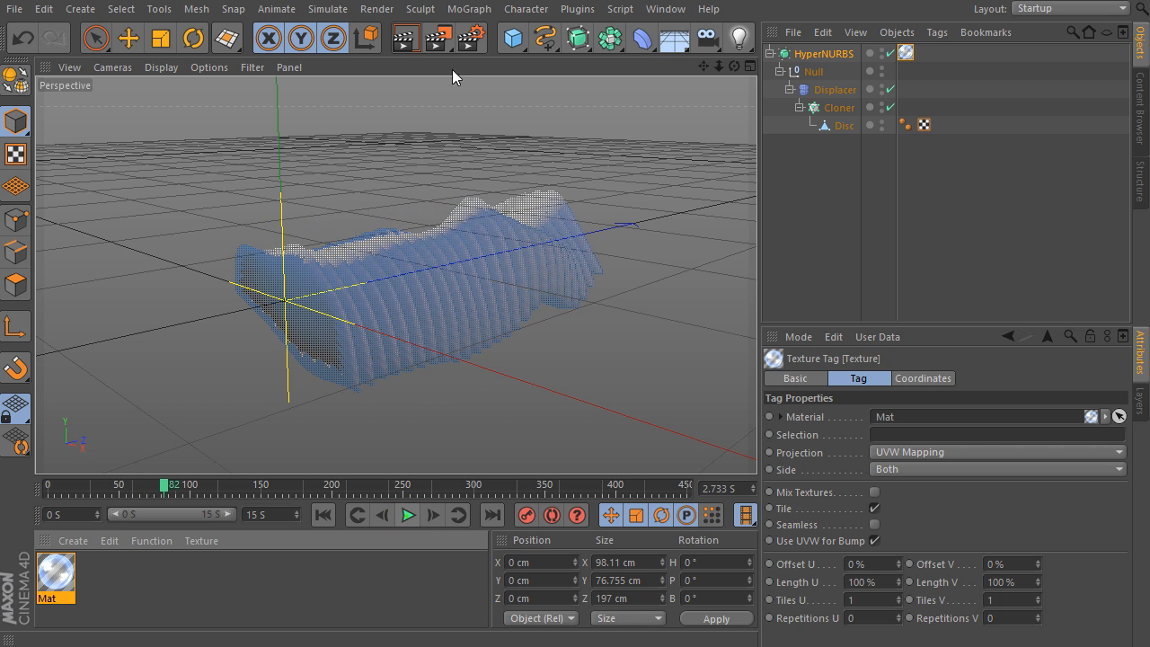
pyautogui.click(405, 38)
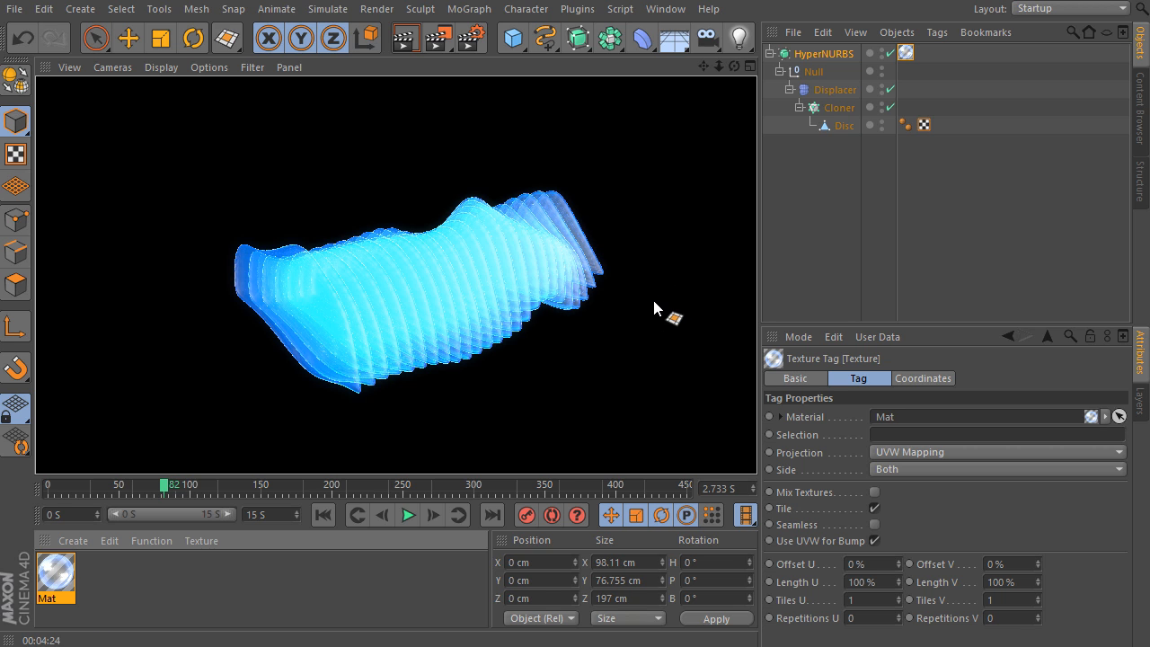
pyautogui.moveTo(653, 306); pyautogui.dragTo(649, 121)
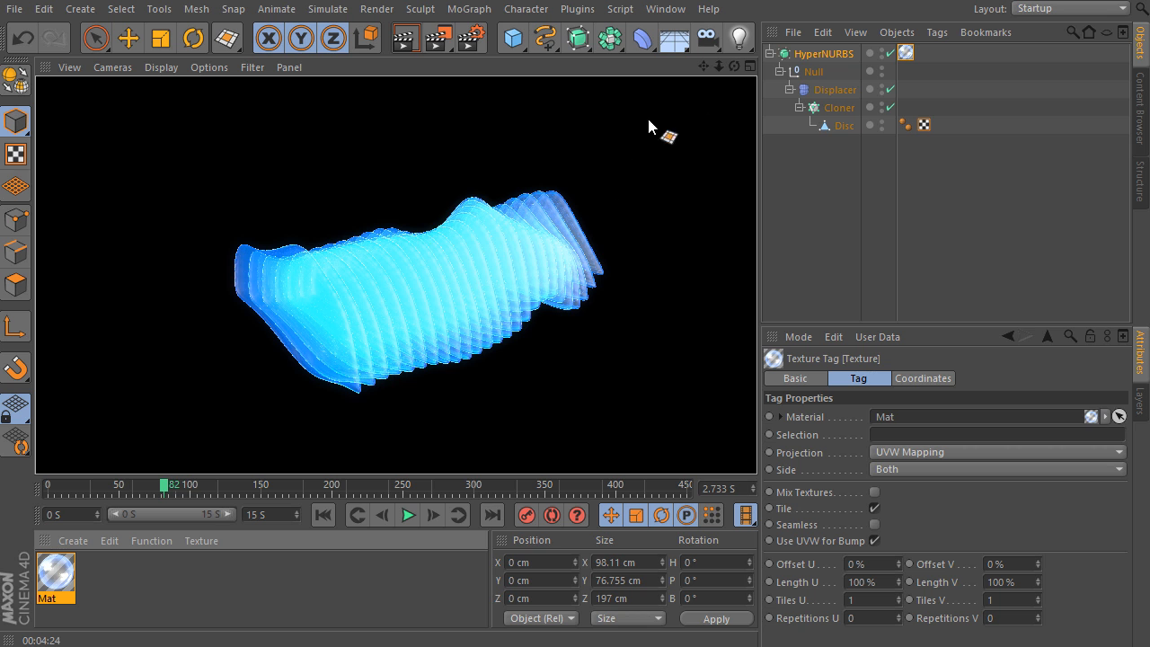
# - Add an area light to the scene and rotate it to a pitch of -90° so that it faces downward
pyautogui.click(730, 67)
pyautogui.moveTo(734, 66); pyautogui.dragTo(774, 66)
pyautogui.click(718, 66)
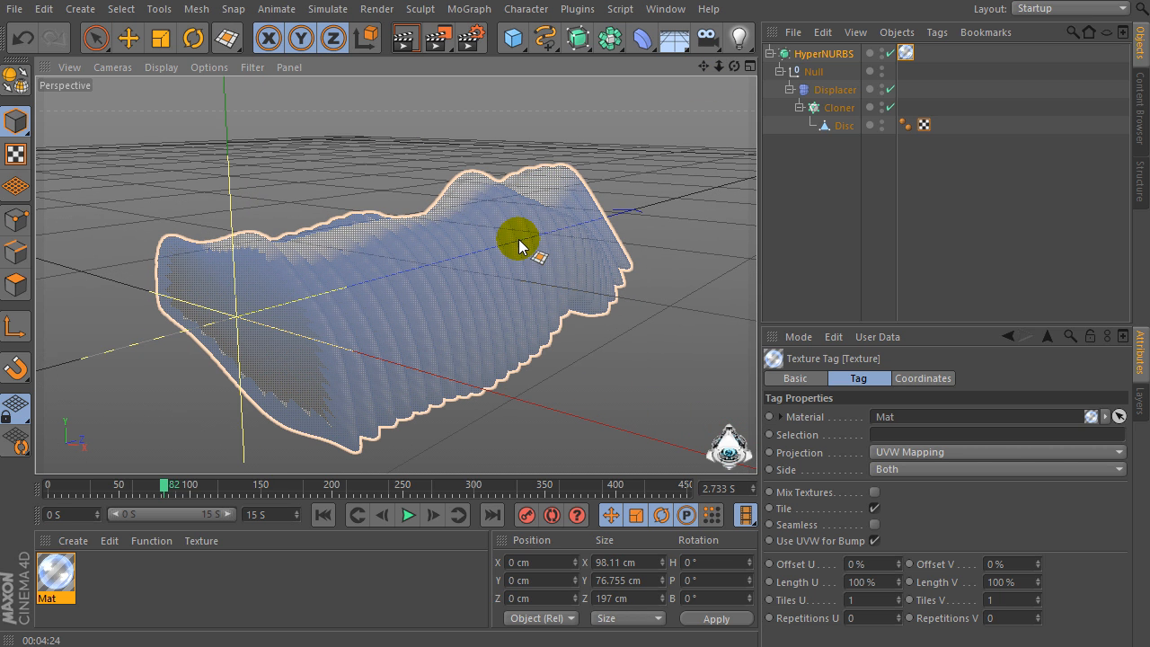
pyautogui.click(740, 38)
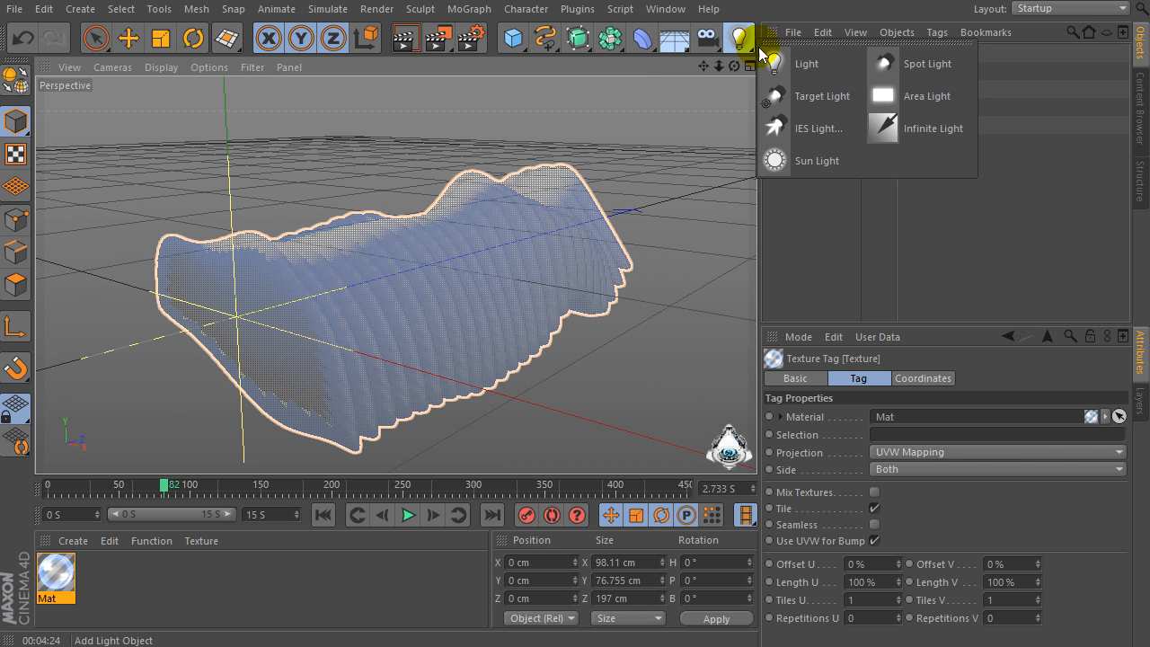
pyautogui.click(931, 96)
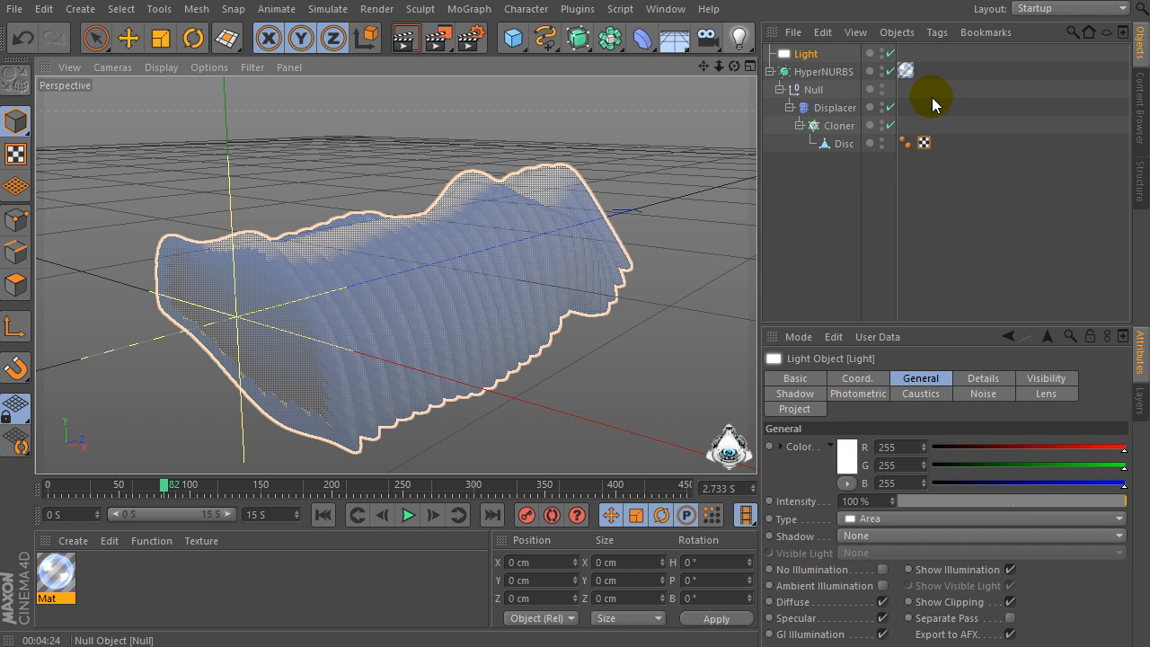
pyautogui.click(193, 38)
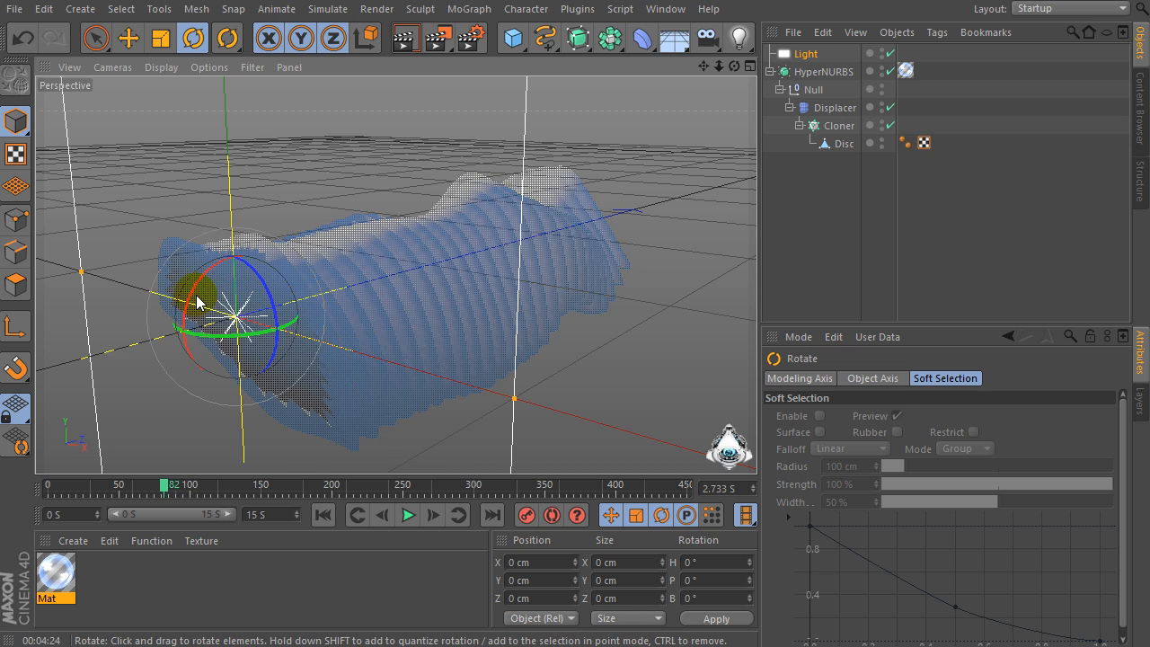
pyautogui.moveTo(198, 303); pyautogui.dragTo(257, 285)
# - Move the area light above the cloned discs, to about X -57 cm, Y 86 cm and Z 158 cm
pyautogui.click(129, 40)
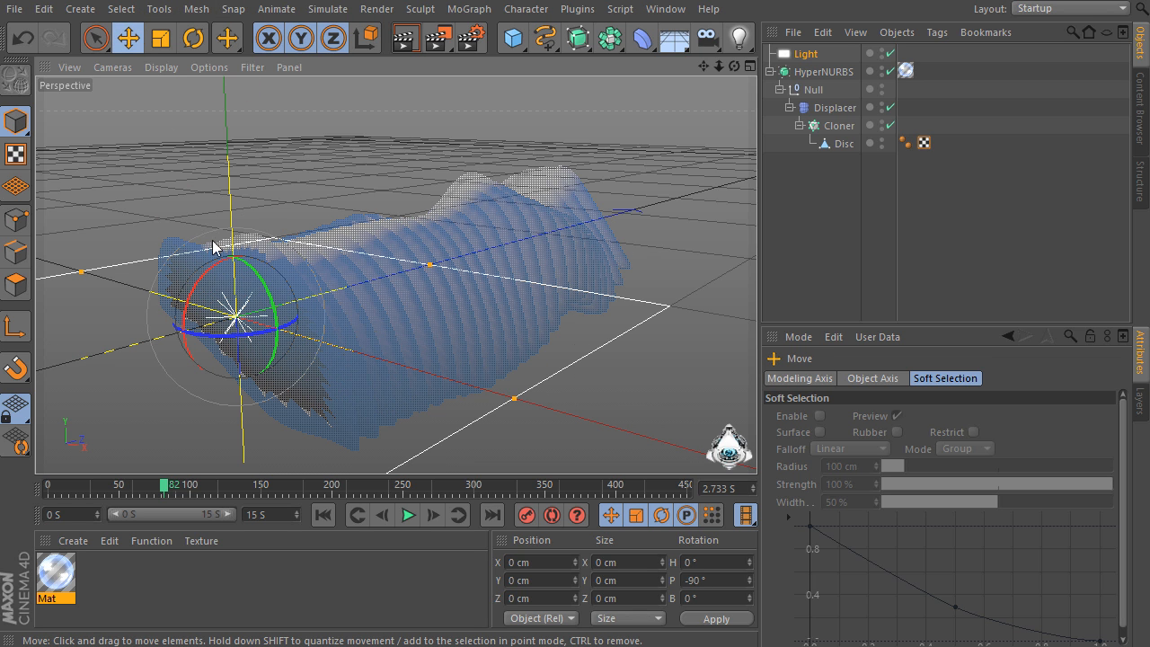
pyautogui.moveTo(308, 305); pyautogui.dragTo(523, 209)
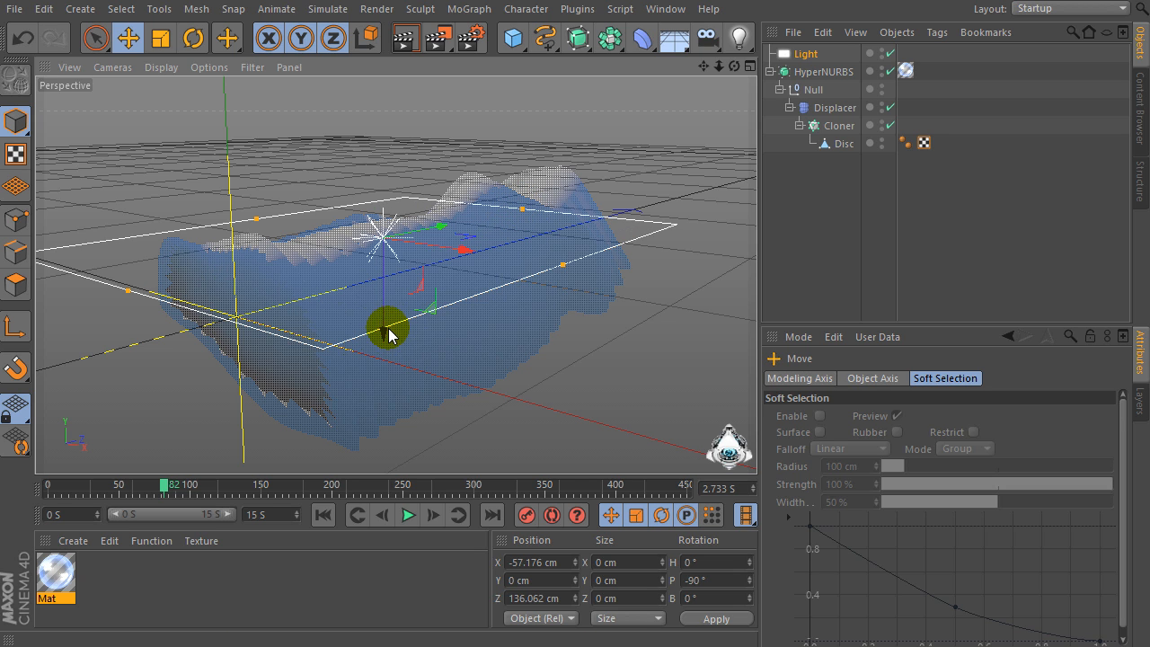
pyautogui.moveTo(390, 310); pyautogui.dragTo(419, 197)
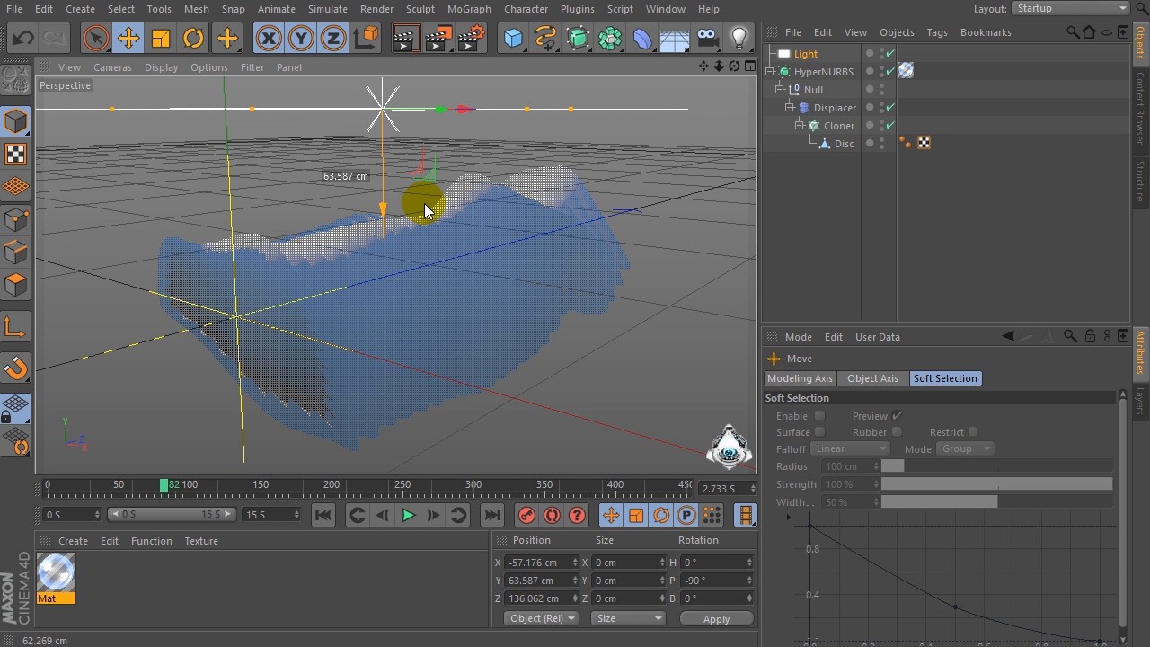
pyautogui.moveTo(718, 68)
pyautogui.mouseDown()
pyautogui.moveTo(732, 108)
pyautogui.moveTo(714, 69)
pyautogui.mouseUp()
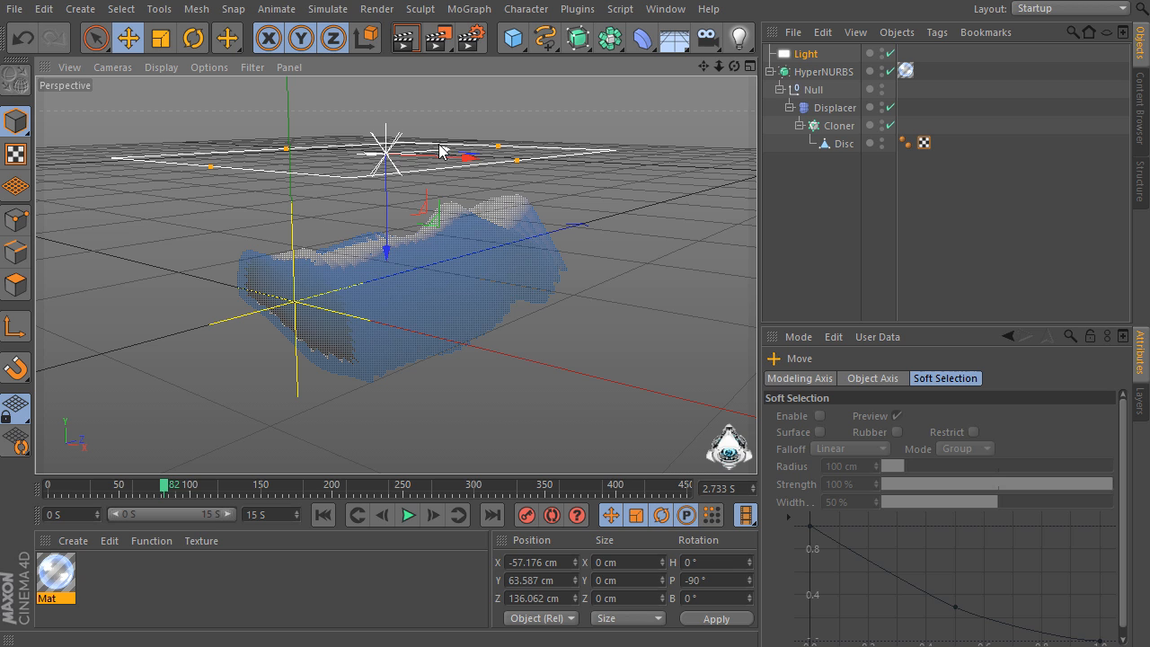
pyautogui.moveTo(439, 151)
pyautogui.mouseDown()
pyautogui.moveTo(454, 136)
pyautogui.moveTo(386, 219)
pyautogui.moveTo(406, 251)
pyautogui.moveTo(405, 214)
pyautogui.mouseUp()
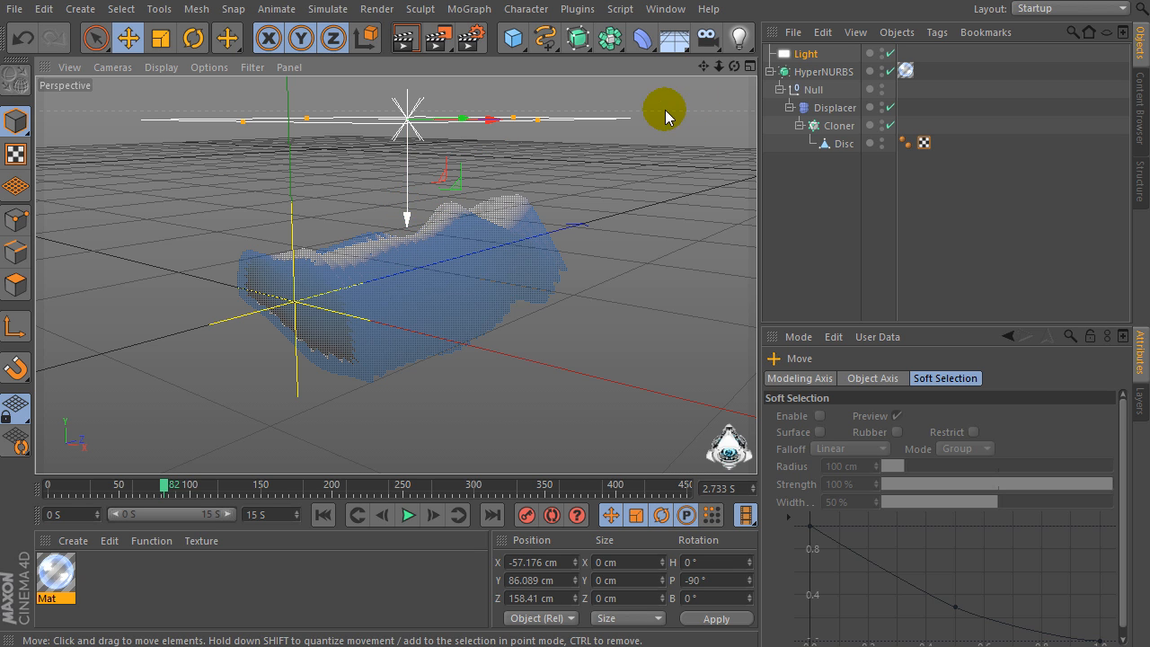
# - Center the area light over the cloned discs using the four-view layout, at about X 5 cm, Y 85 cm and Z 96 cm
pyautogui.moveTo(734, 67)
pyautogui.mouseDown()
pyautogui.moveTo(727, 106)
pyautogui.moveTo(723, 59)
pyautogui.mouseUp()
pyautogui.middleClick(612, 125)
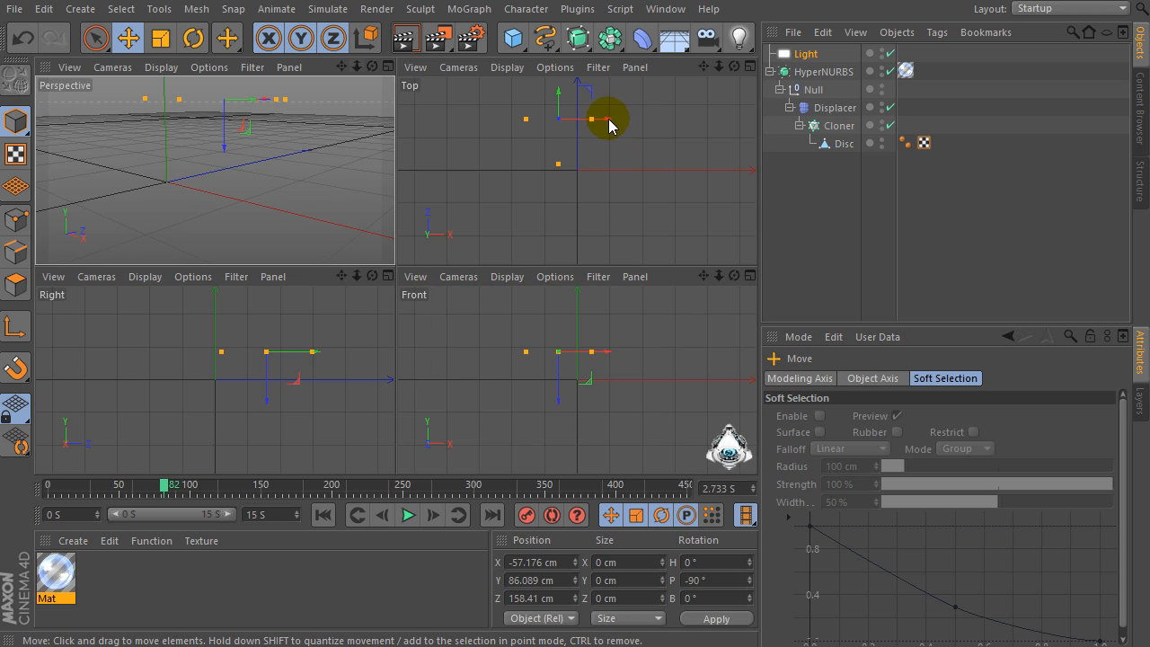
pyautogui.moveTo(608, 119)
pyautogui.mouseDown()
pyautogui.moveTo(625, 119)
pyautogui.moveTo(580, 100)
pyautogui.moveTo(570, 144)
pyautogui.moveTo(585, 115)
pyautogui.moveTo(623, 138)
pyautogui.mouseUp()
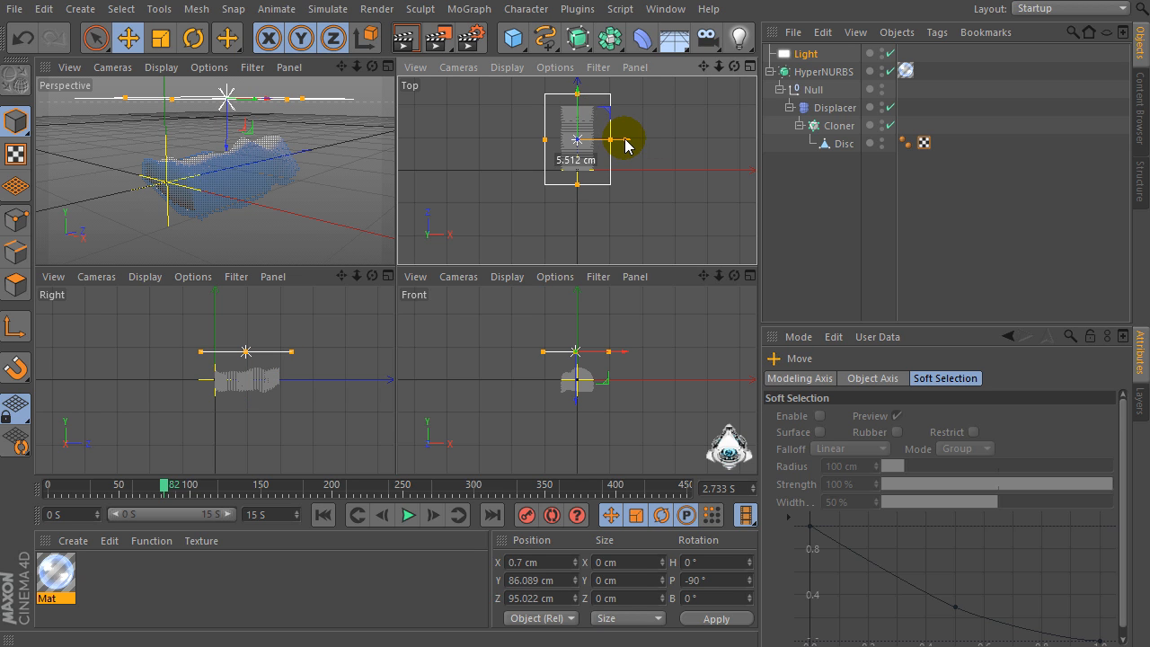
pyautogui.moveTo(625, 139); pyautogui.dragTo(627, 140)
pyautogui.click(318, 147)
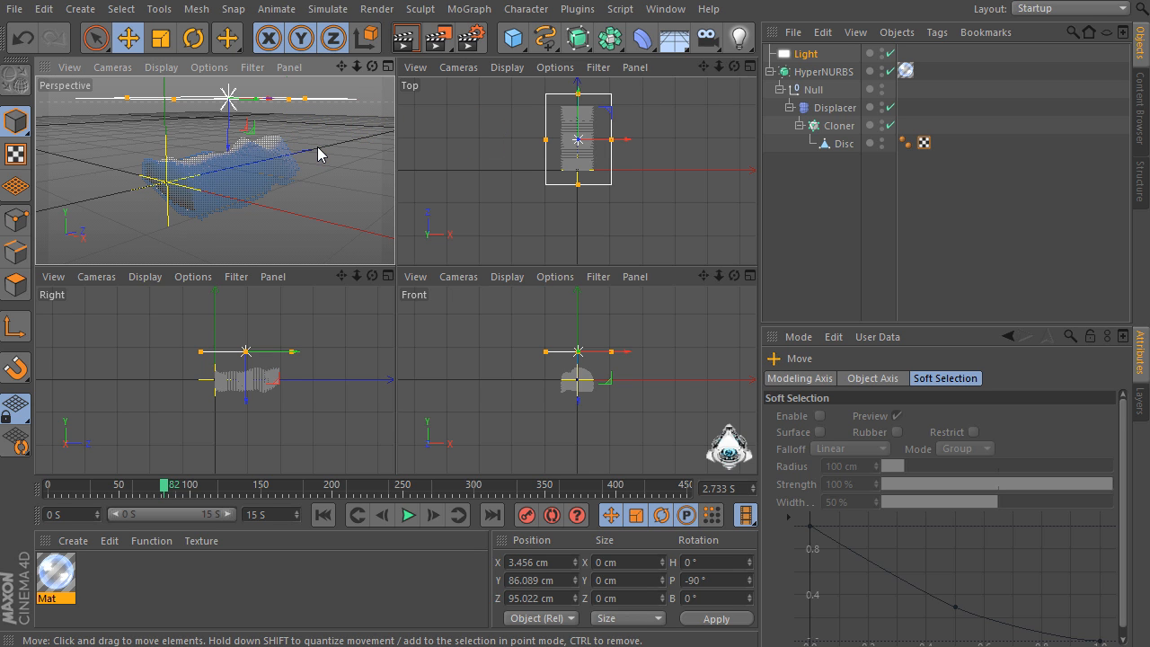
pyautogui.moveTo(318, 153); pyautogui.dragTo(319, 156)
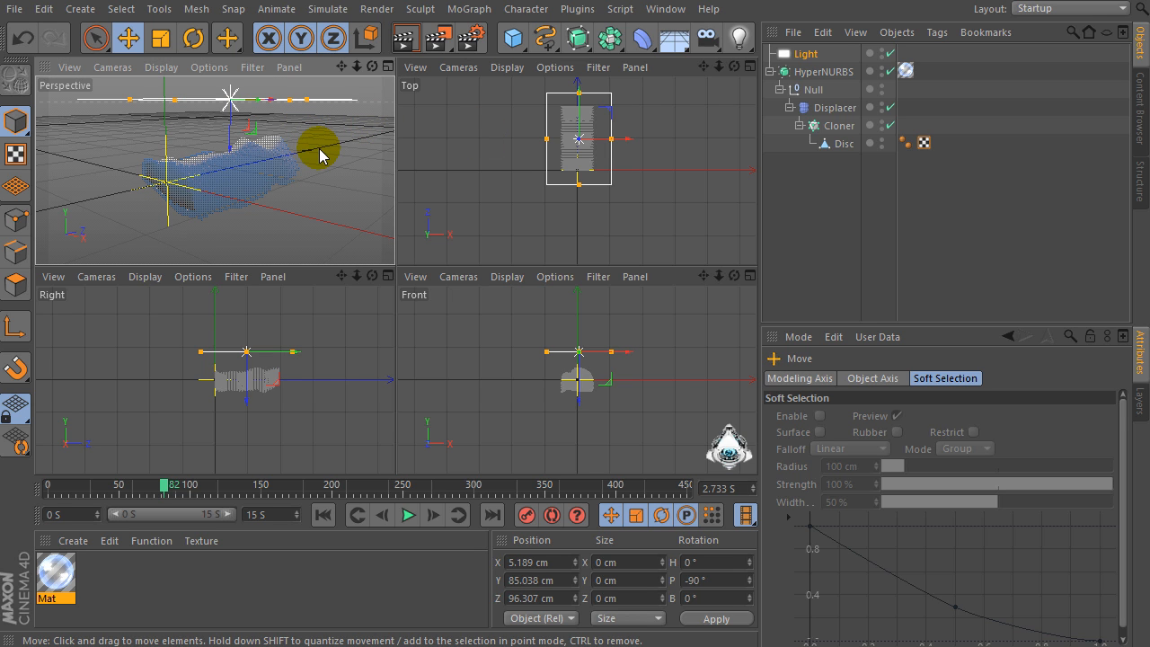
pyautogui.middleClick(321, 152)
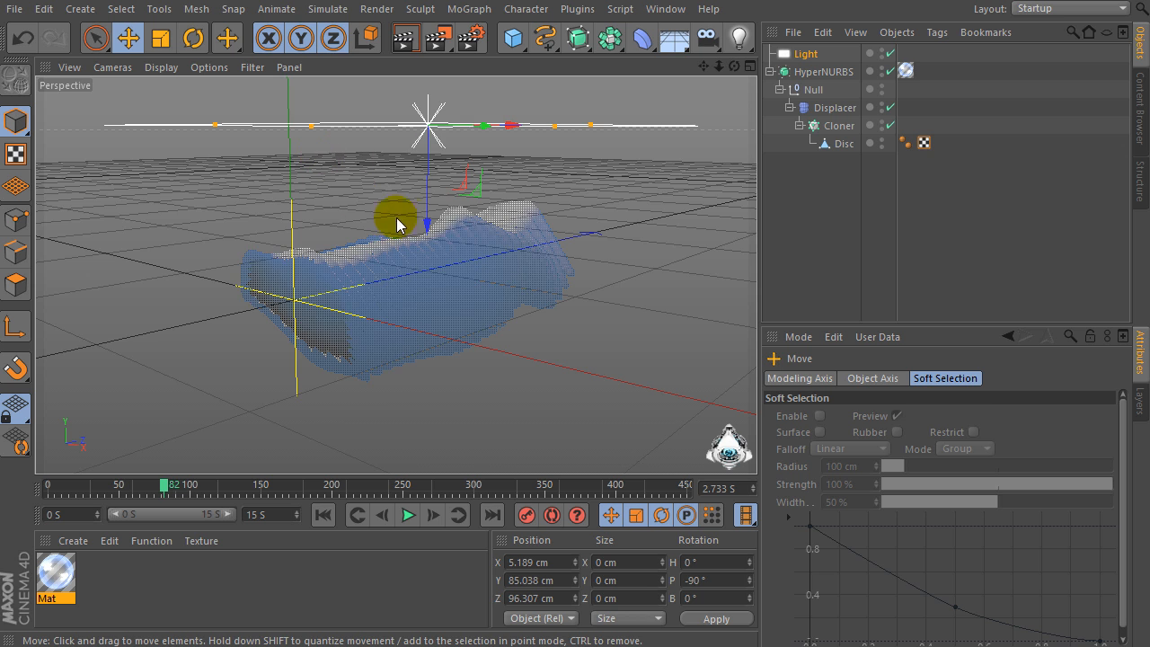
# - Play the animation briefly in the perspective view to check the displaced discs' motion under the area light
pyautogui.moveTo(719, 67)
pyautogui.mouseDown()
pyautogui.moveTo(746, 67)
pyautogui.moveTo(701, 66)
pyautogui.moveTo(751, 70)
pyautogui.moveTo(709, 75)
pyautogui.moveTo(726, 66)
pyautogui.mouseUp()
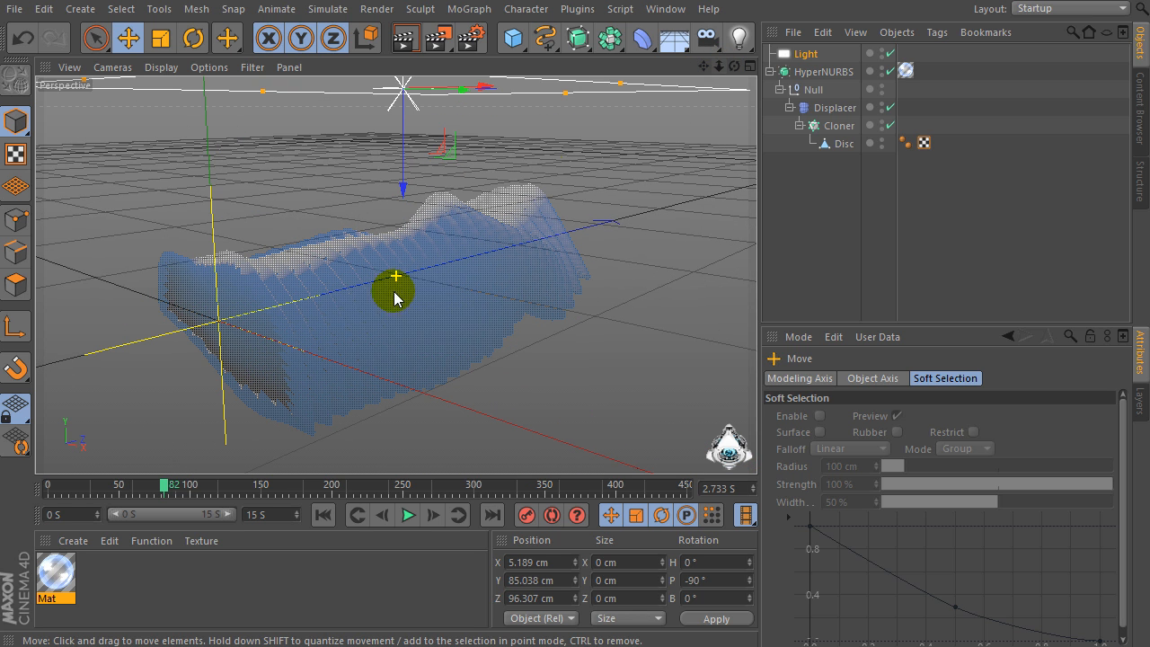
pyautogui.click(410, 516)
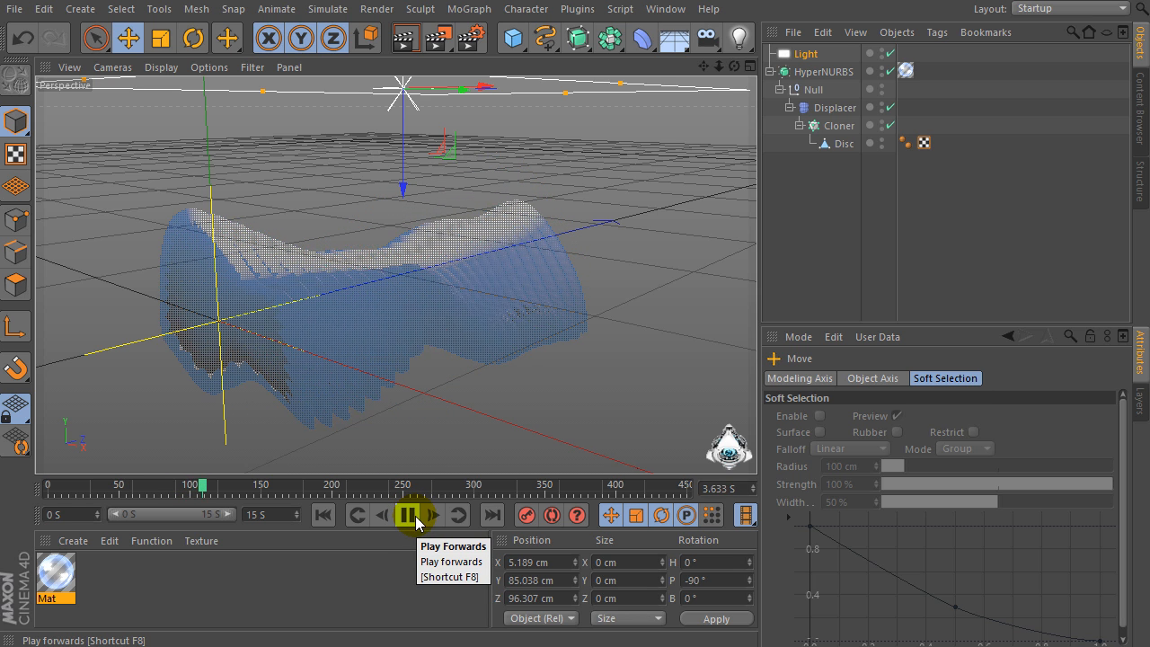
pyautogui.click(410, 516)
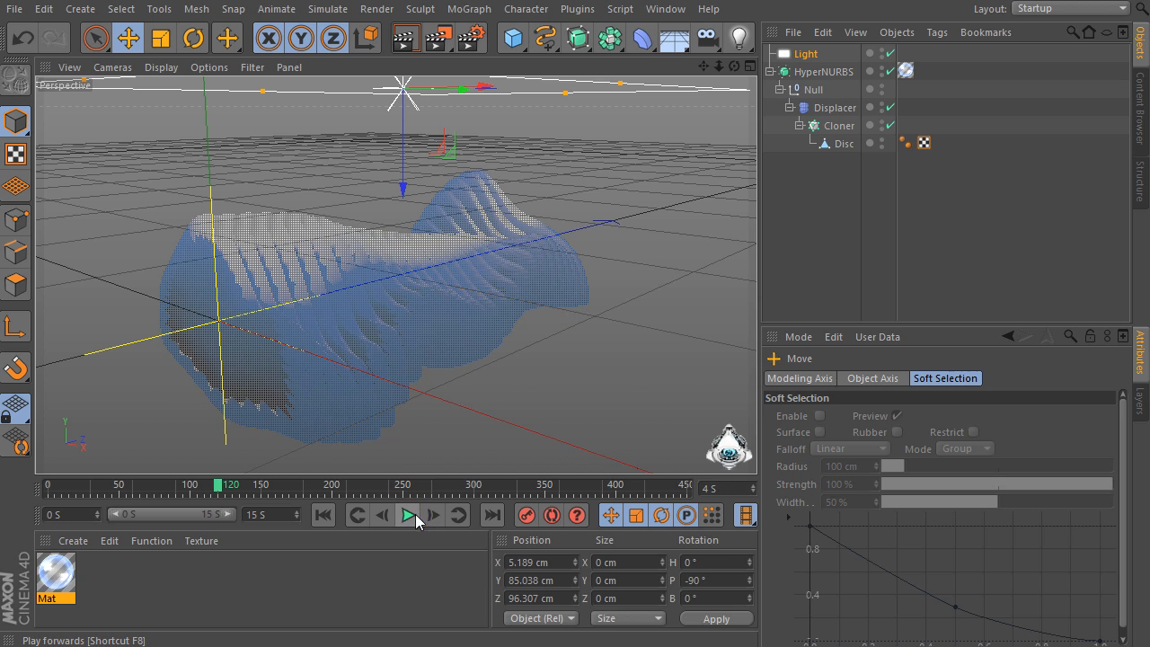
# - Create a second material and open its Color channel for editing
pyautogui.doubleClick(133, 573)
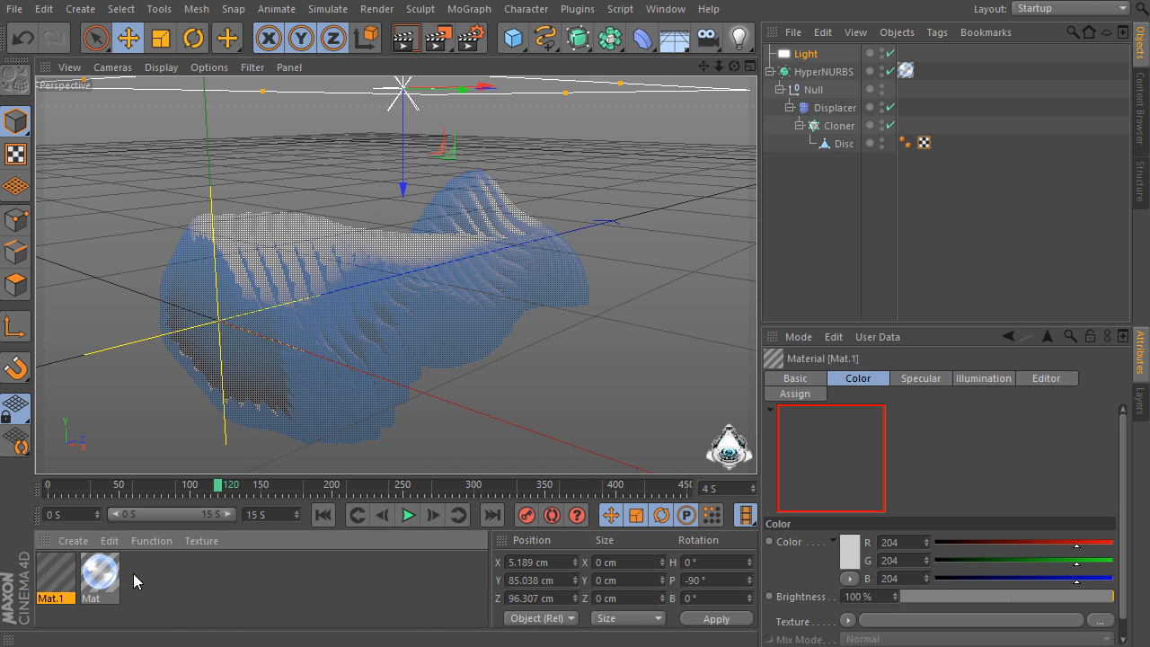
pyautogui.doubleClick(49, 566)
pyautogui.moveTo(285, 19); pyautogui.dragTo(545, 36)
pyautogui.click(281, 223)
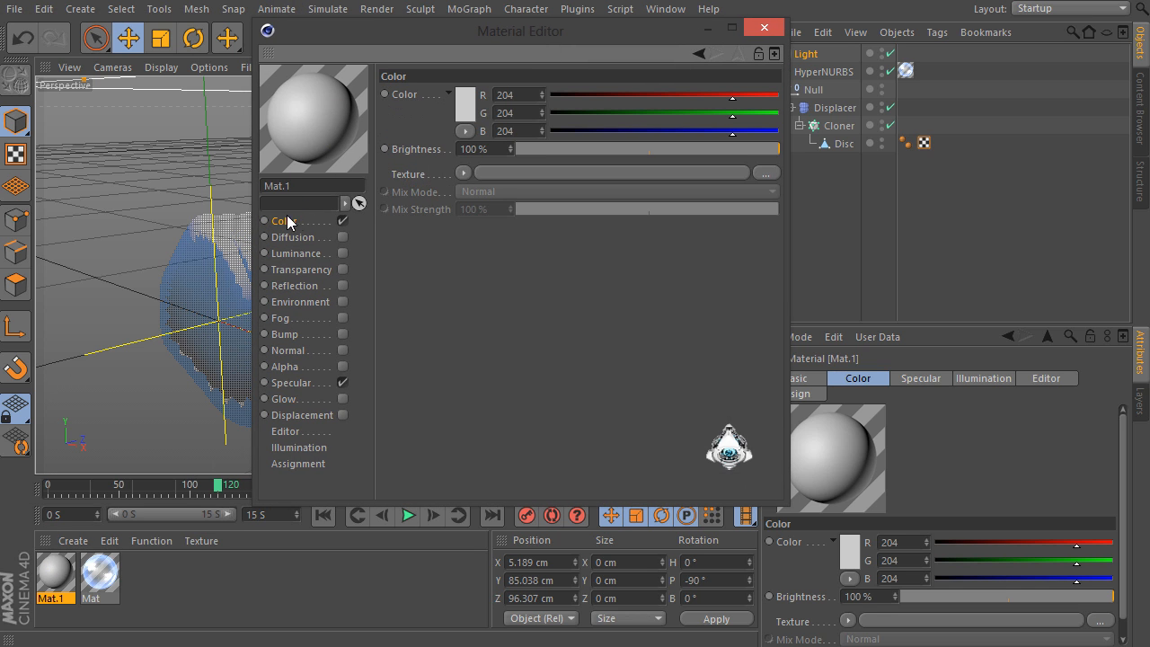
# - Load a Gradient shader into the new material's Color texture and set its type to 2D - Circular
pyautogui.click(465, 173)
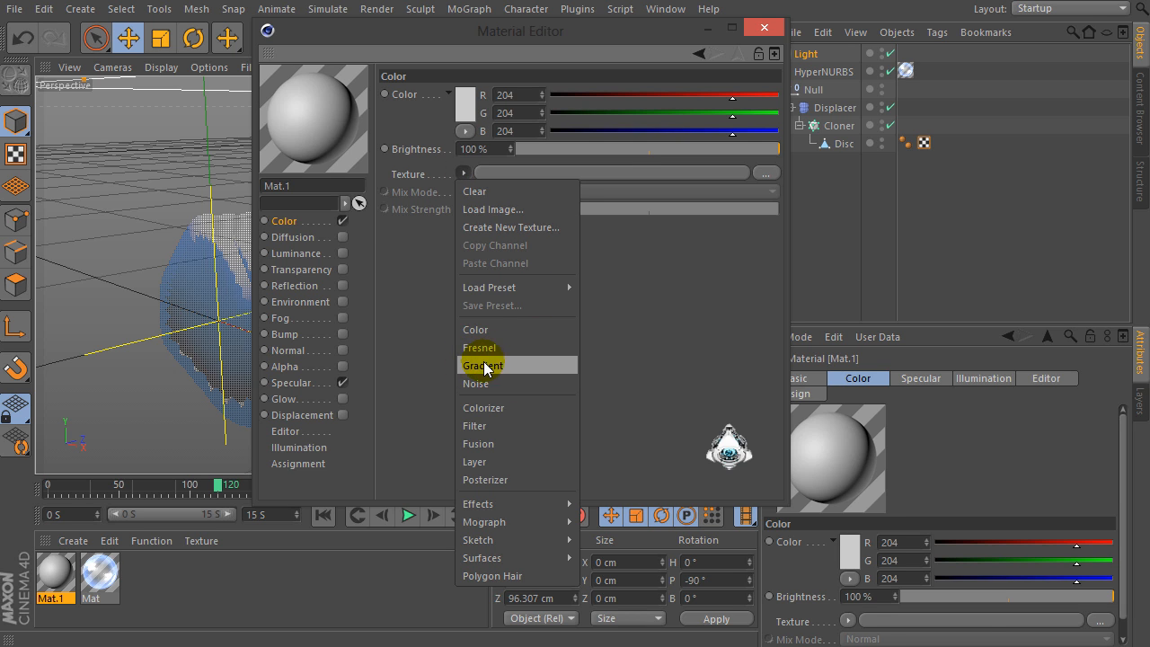
pyautogui.click(483, 366)
pyautogui.click(463, 207)
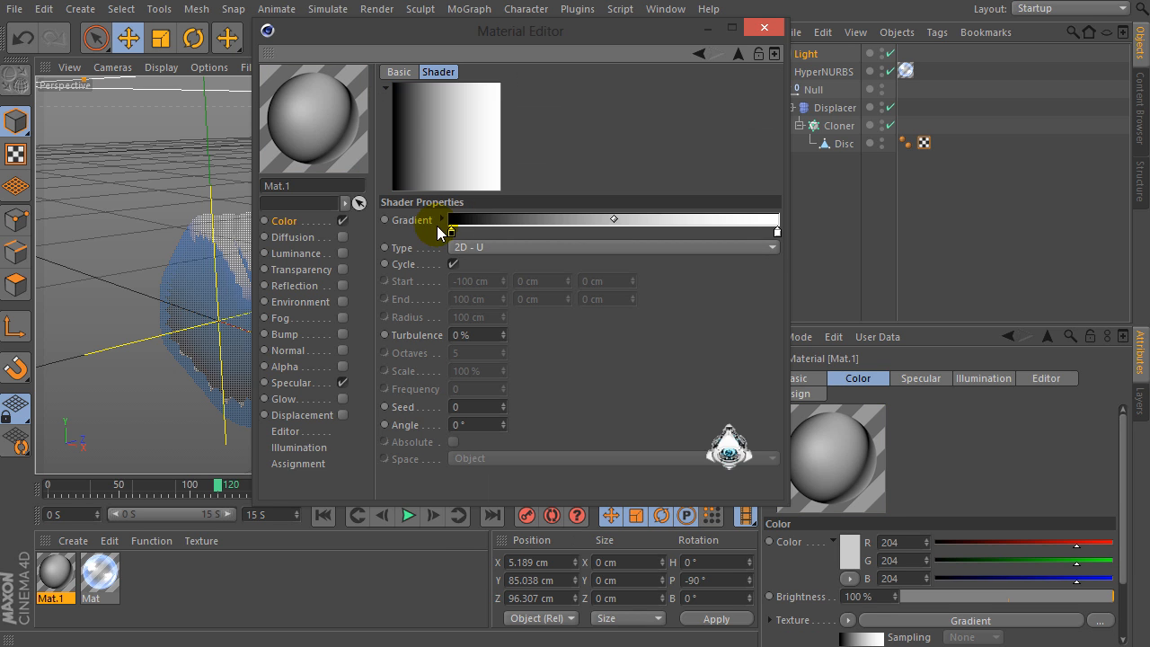
pyautogui.click(462, 247)
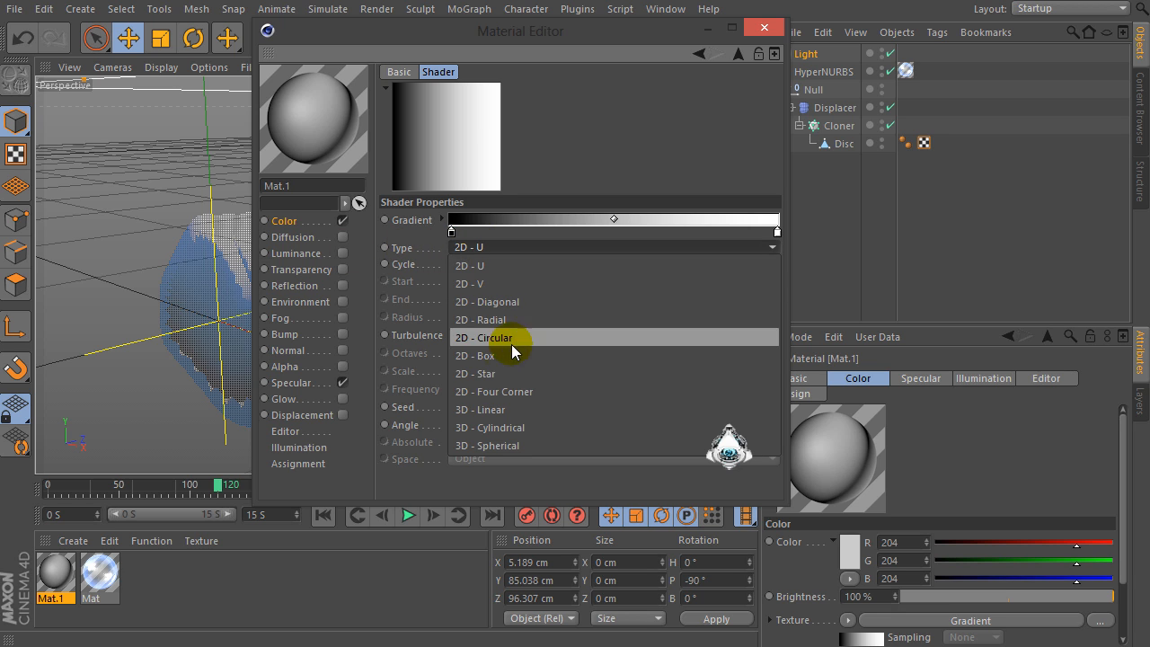
pyautogui.click(497, 337)
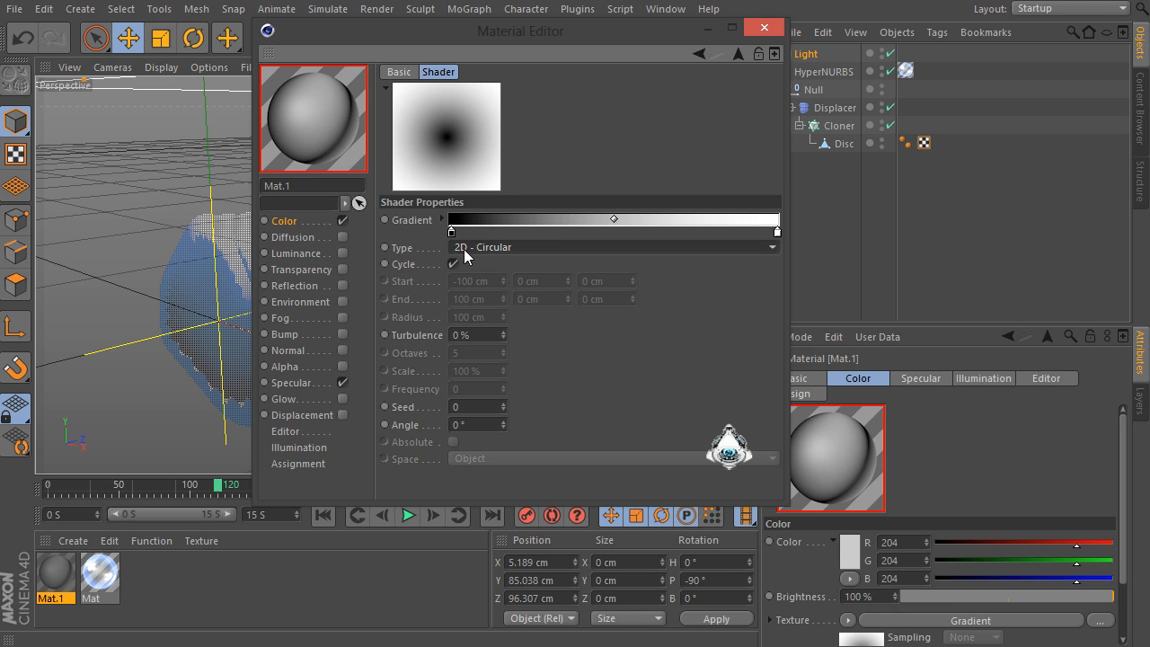
# - Invert the gradient's knots, color the starting knot dark blue with a 239° hue, and close the material editor
pyautogui.click(453, 233)
pyautogui.click(462, 241)
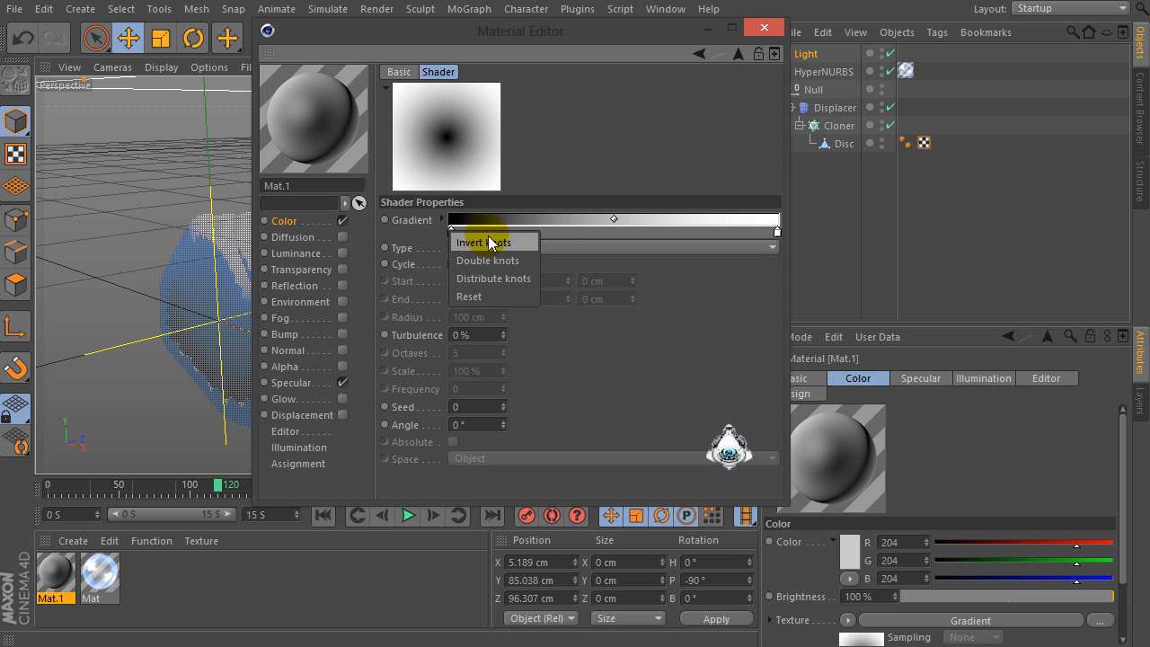
pyautogui.doubleClick(451, 232)
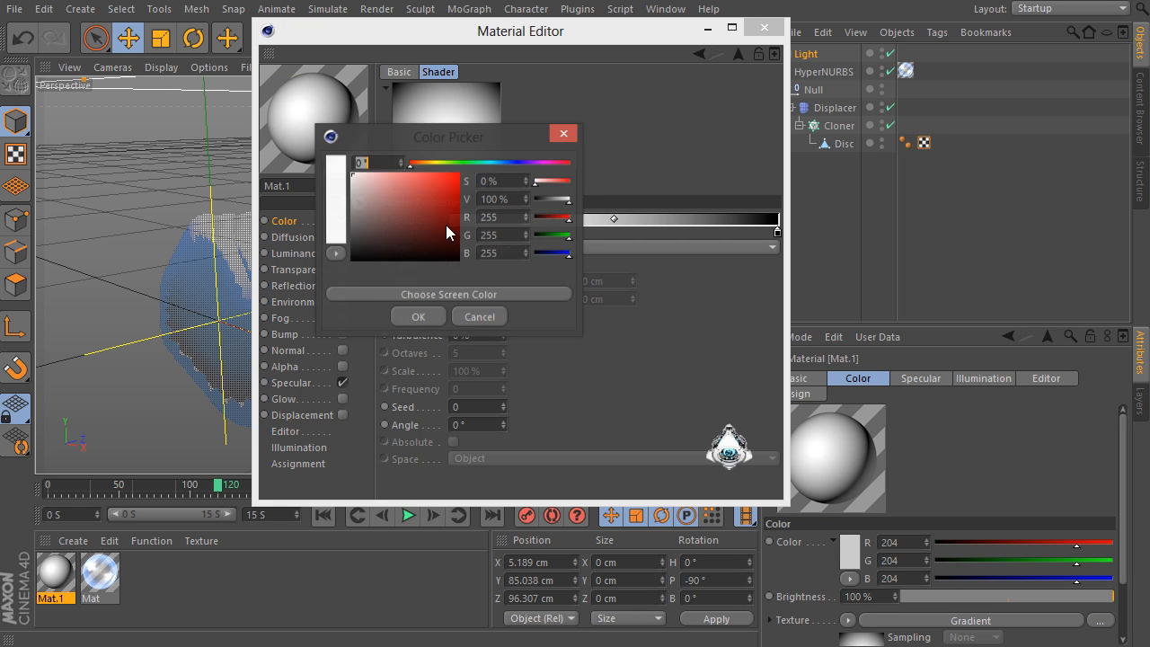
pyautogui.click(460, 176)
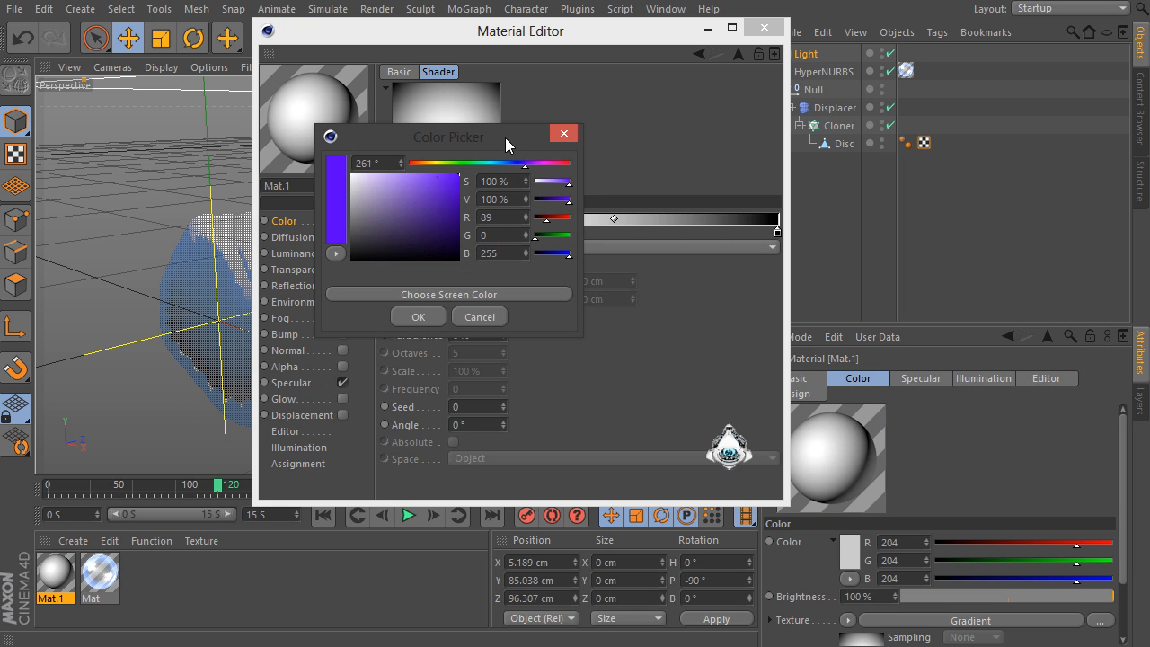
pyautogui.click(516, 164)
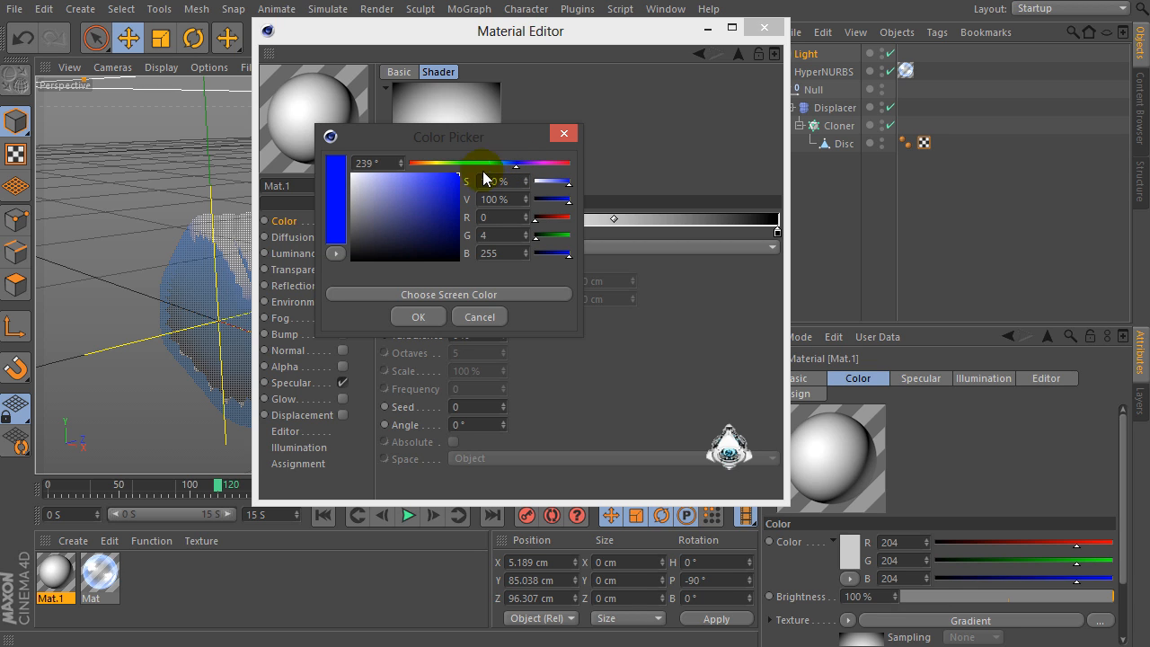
pyautogui.moveTo(442, 193); pyautogui.dragTo(471, 201)
pyautogui.click(422, 316)
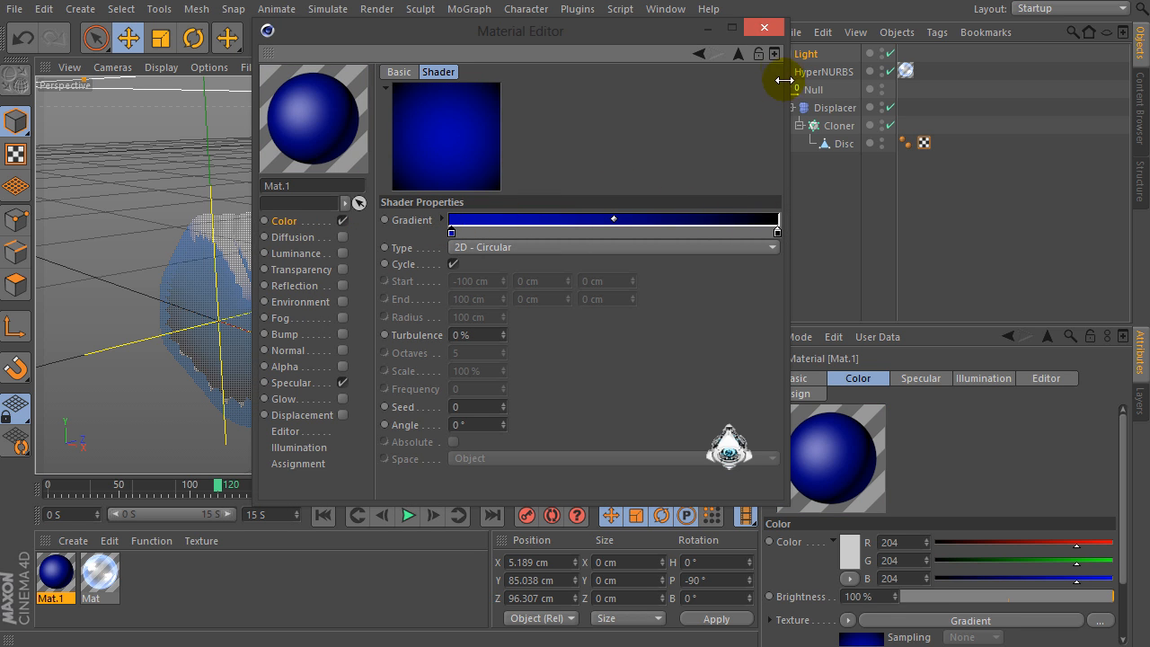
pyautogui.click(763, 27)
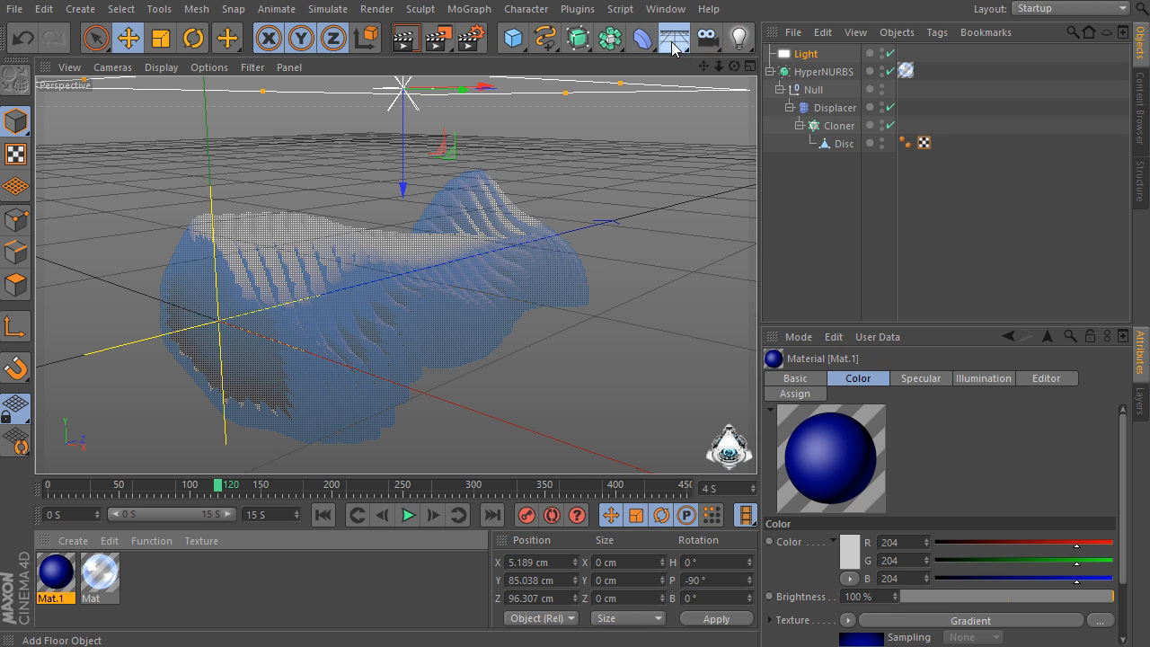
# - Add a Background object and apply the blue gradient material Mat.1 to it
pyautogui.moveTo(672, 47); pyautogui.dragTo(773, 192)
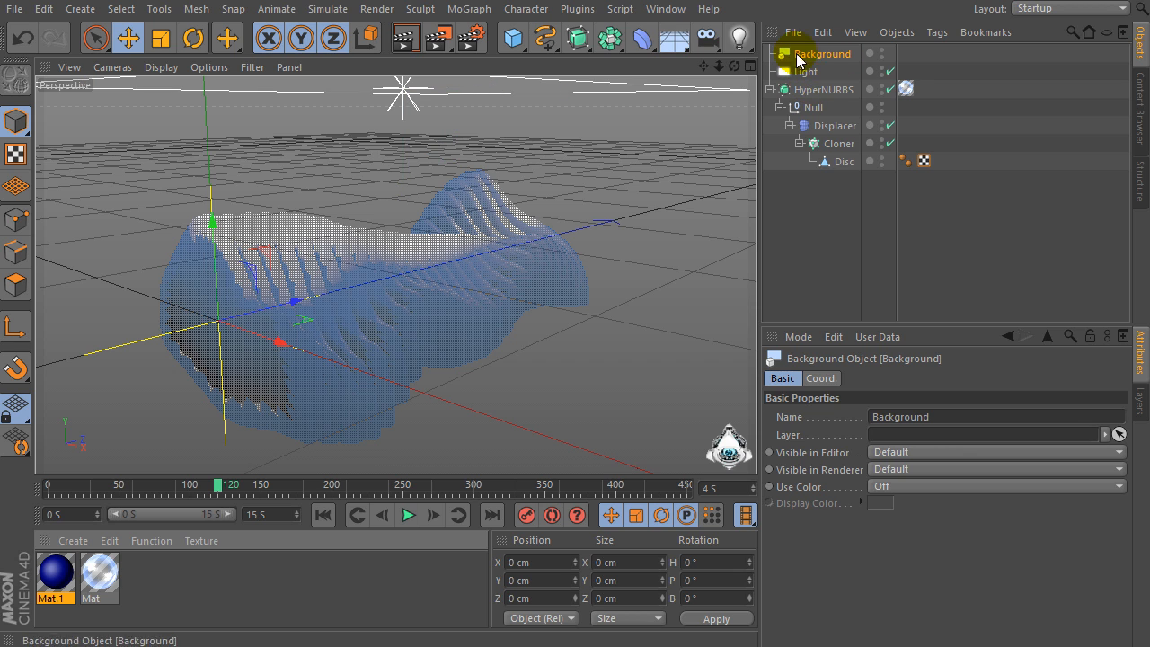
pyautogui.moveTo(50, 568); pyautogui.dragTo(822, 57)
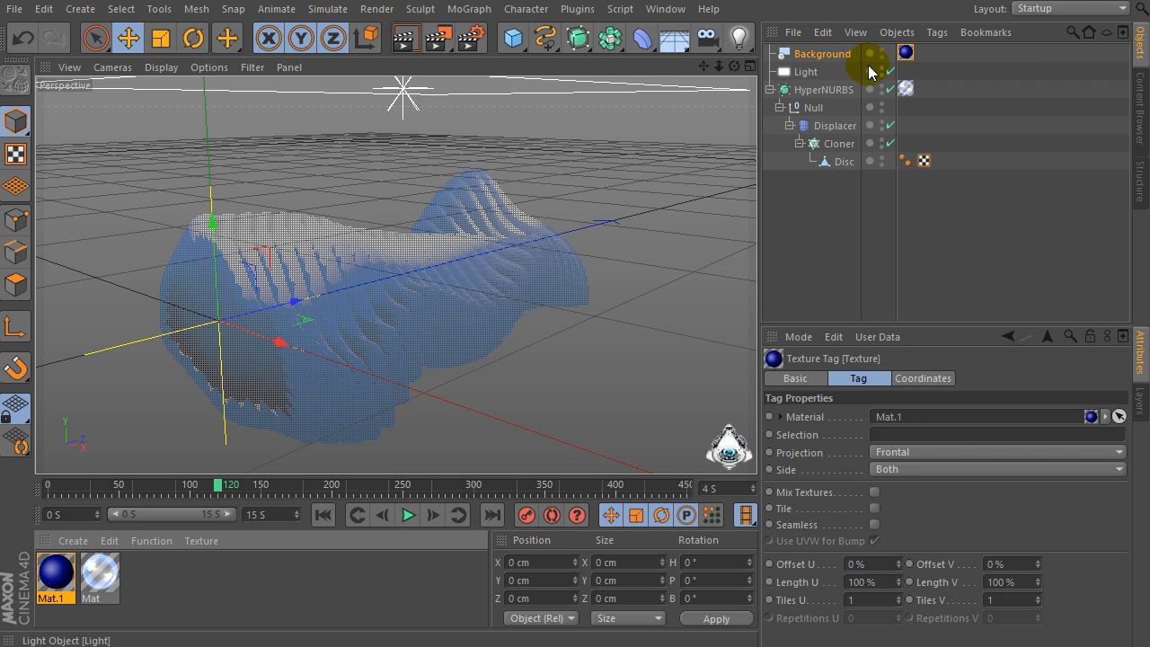
# - Reframe the perspective view closer around the cloned discs, playing the animation to frame 282 to check the composition
pyautogui.moveTo(705, 67); pyautogui.dragTo(765, 38)
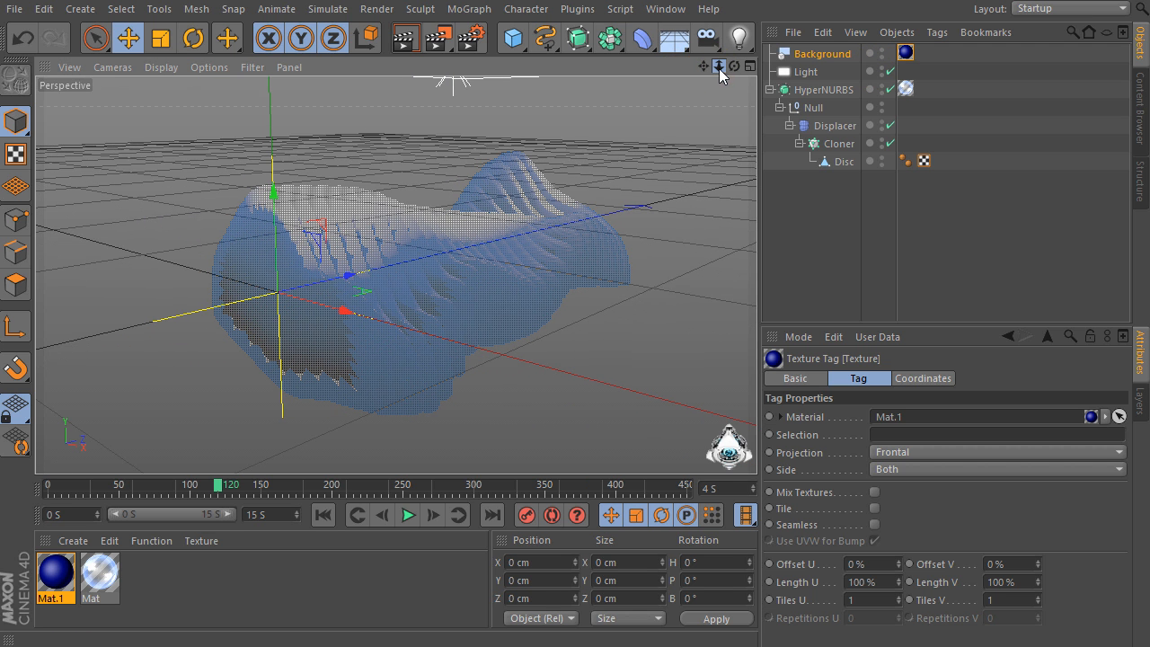
pyautogui.moveTo(719, 68)
pyautogui.mouseDown()
pyautogui.moveTo(755, 74)
pyautogui.moveTo(719, 69)
pyautogui.mouseUp()
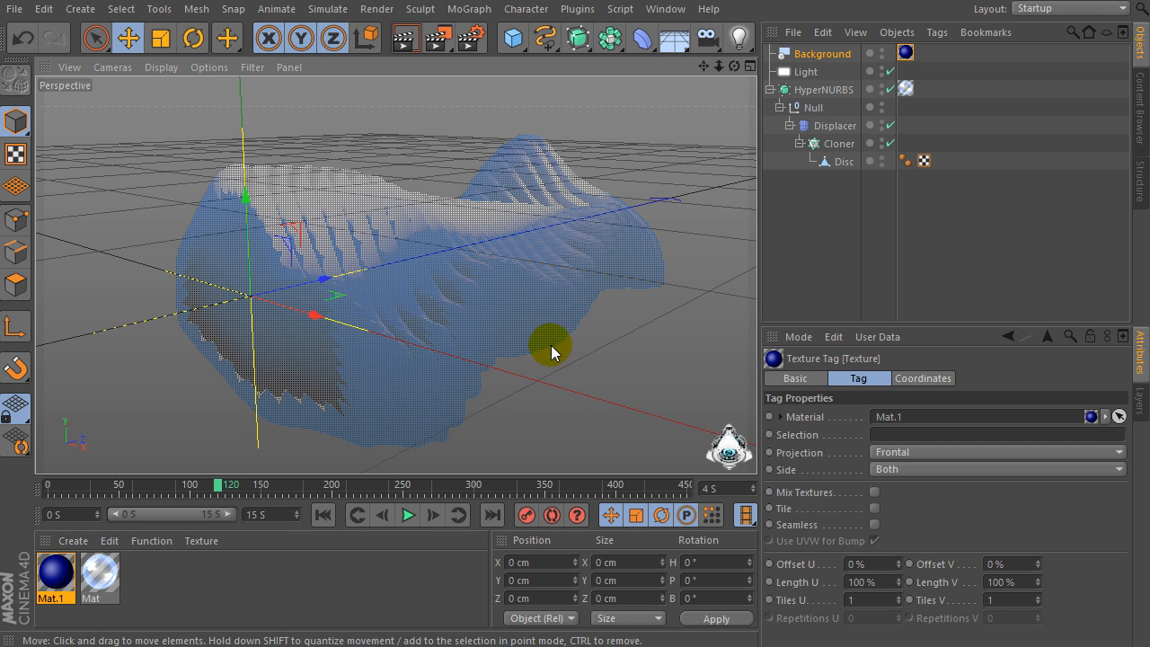
pyautogui.click(408, 516)
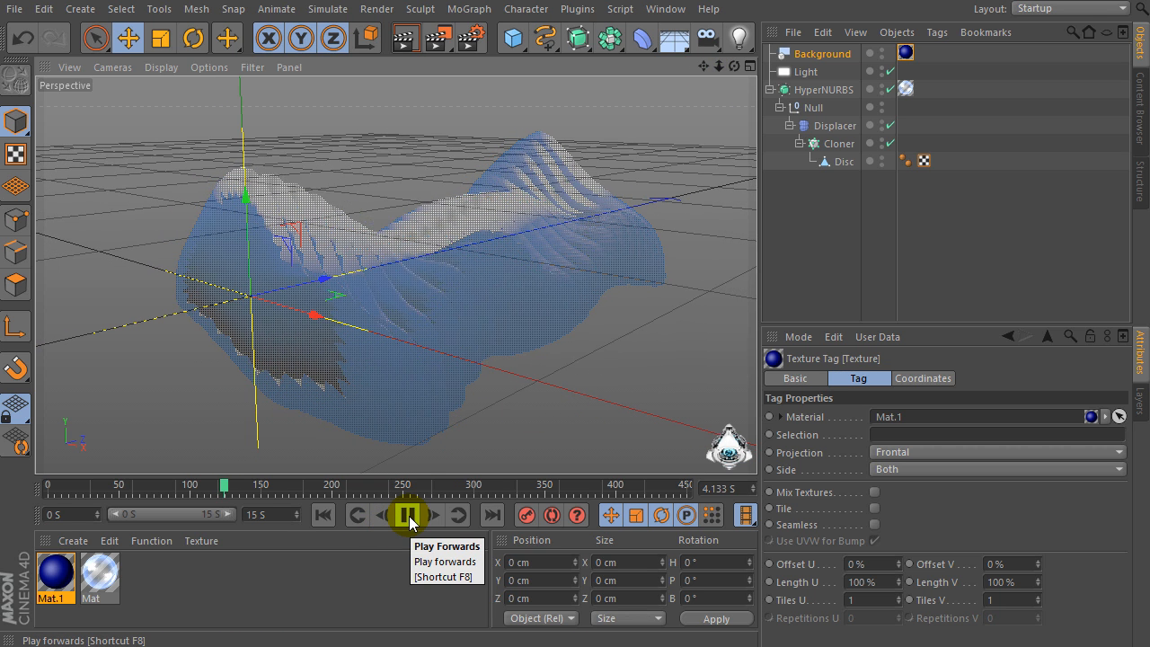
pyautogui.click(408, 516)
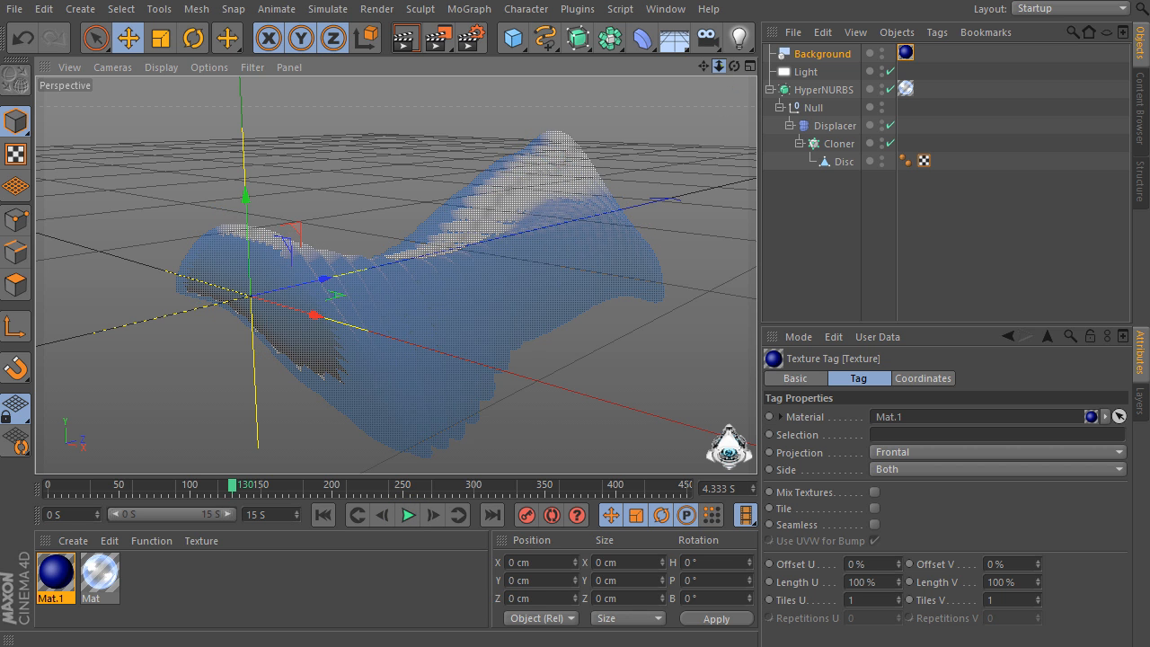
pyautogui.moveTo(705, 67); pyautogui.dragTo(685, 54)
pyautogui.click(706, 68)
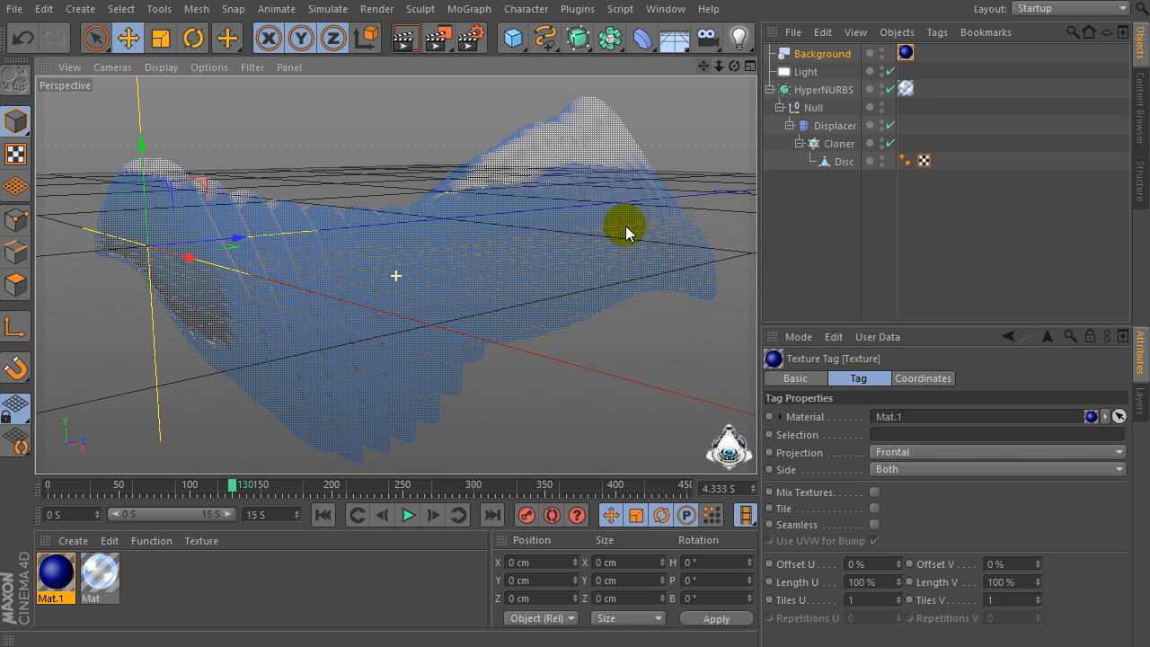
pyautogui.click(409, 514)
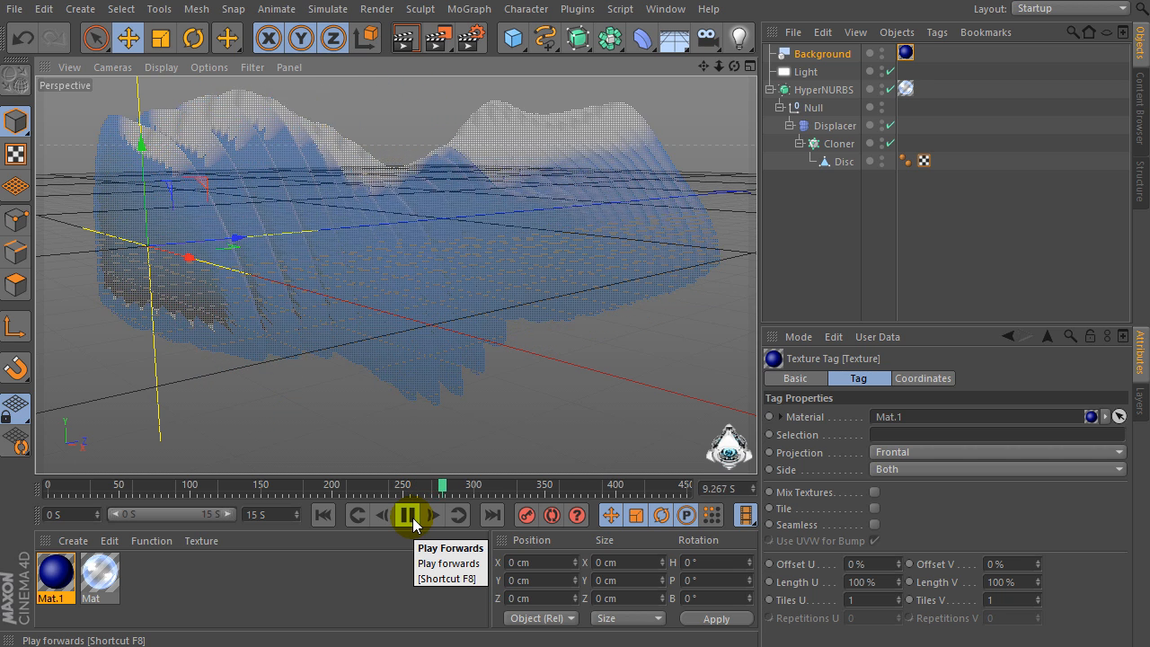
pyautogui.click(409, 518)
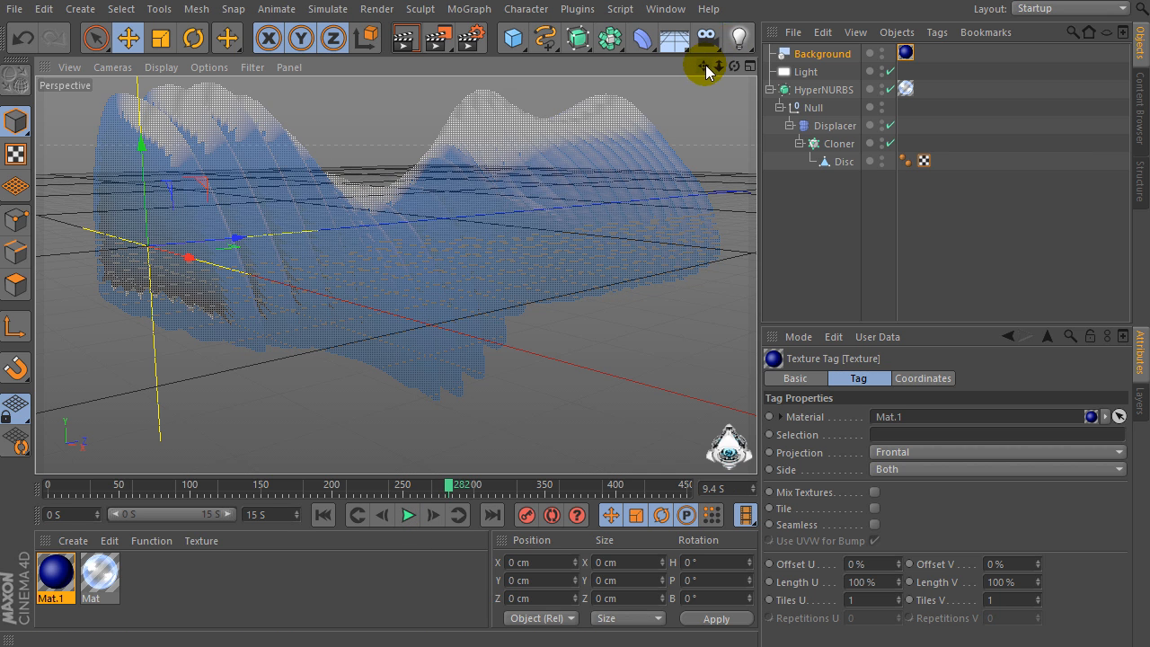
pyautogui.moveTo(706, 70); pyautogui.dragTo(358, 247)
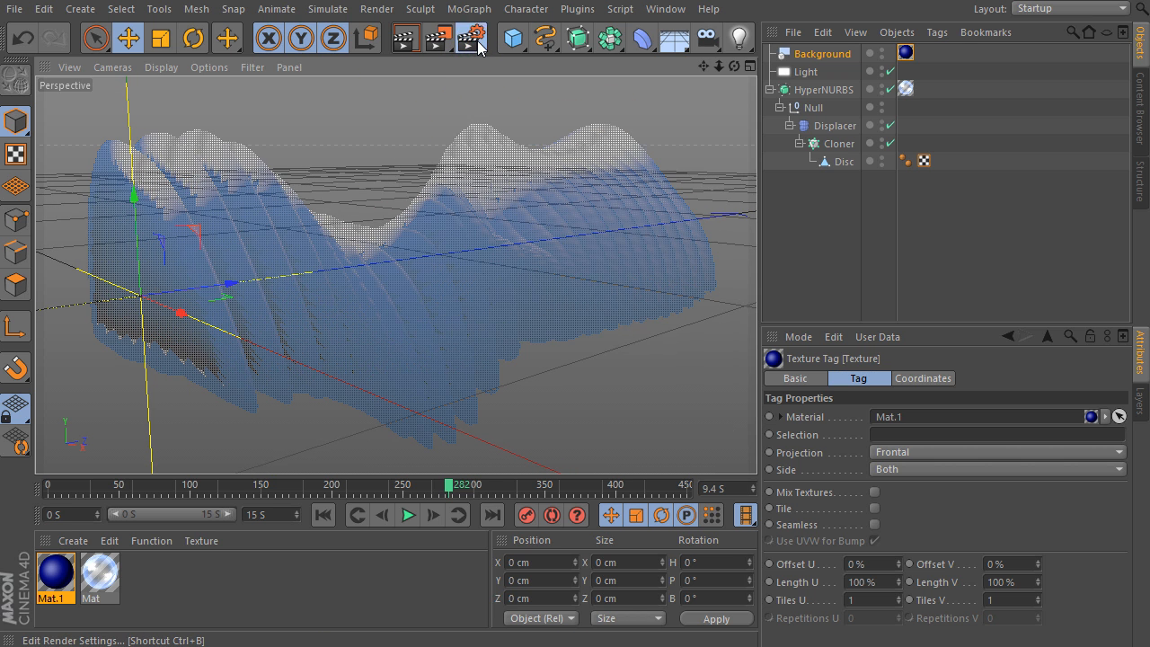
# - Open the render settings and choose the HDV/HDTV 720 29.97 film/video output preset
pyautogui.click(479, 47)
pyautogui.moveTo(479, 47); pyautogui.dragTo(444, 1)
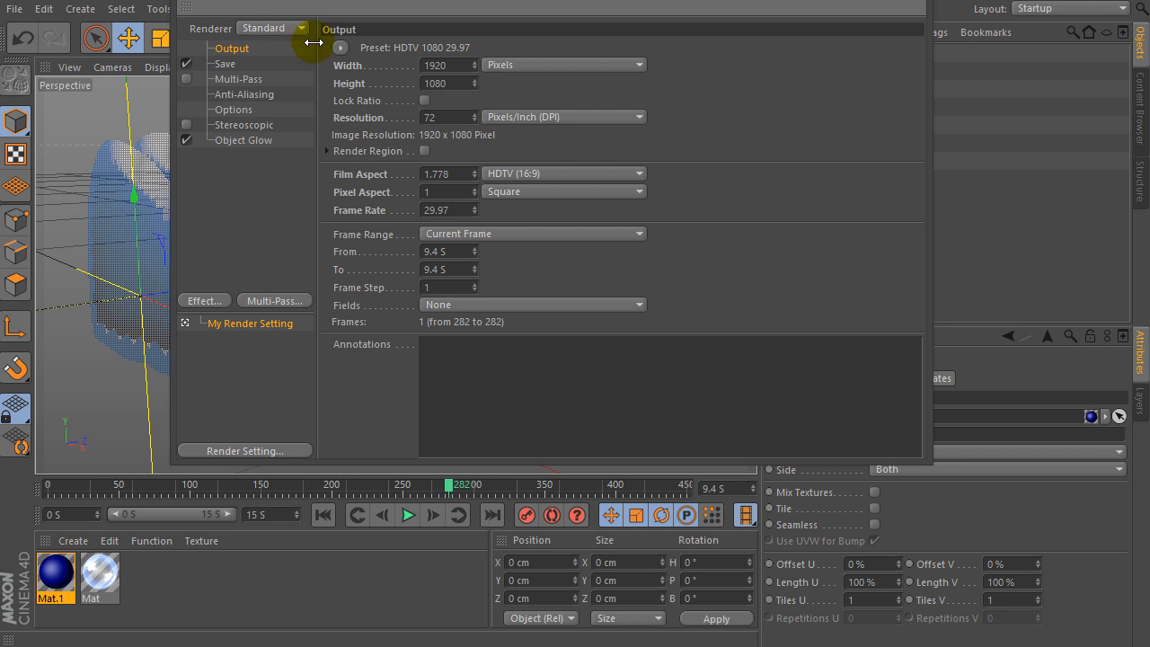
pyautogui.click(290, 26)
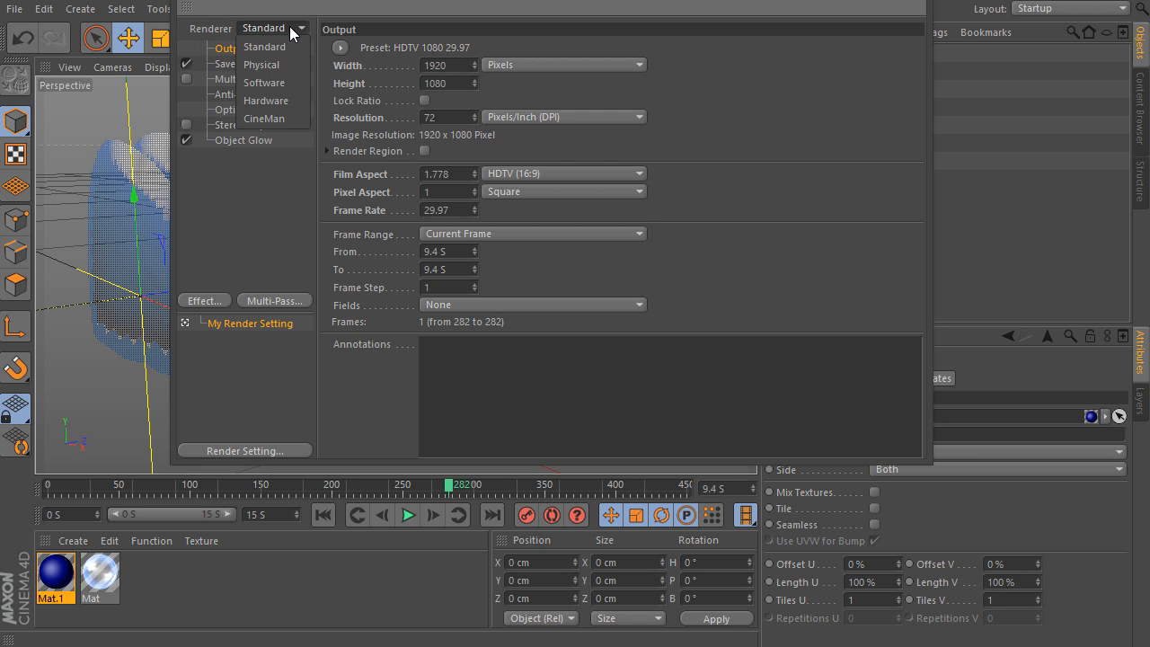
pyautogui.click(289, 26)
pyautogui.click(340, 48)
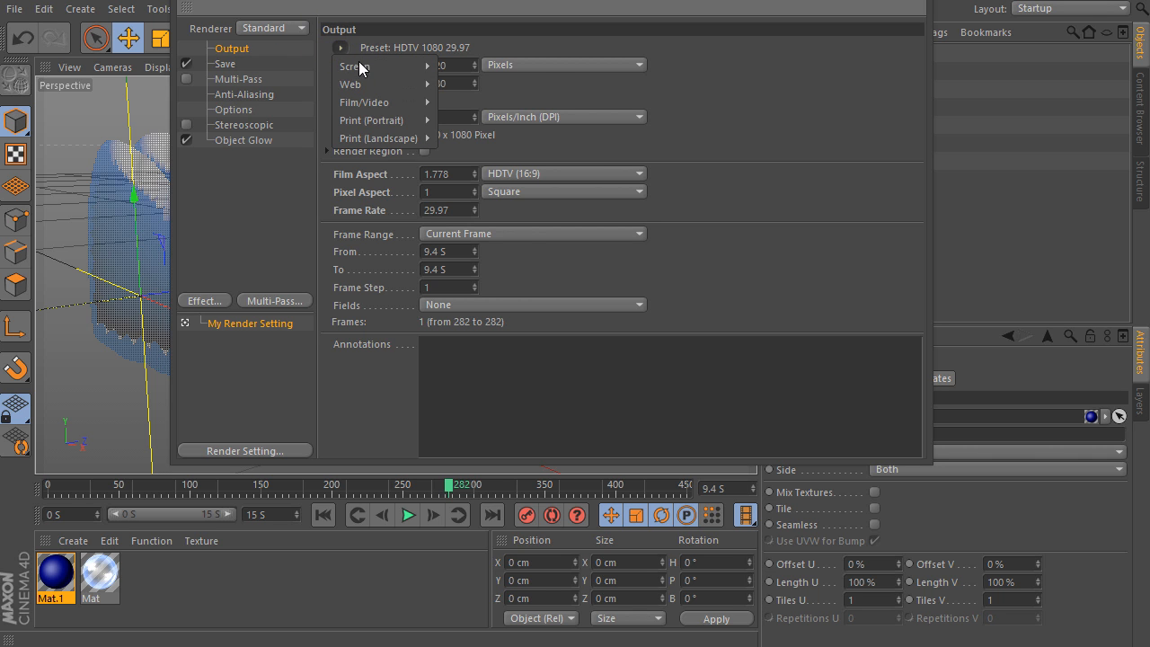
pyautogui.moveTo(368, 101)
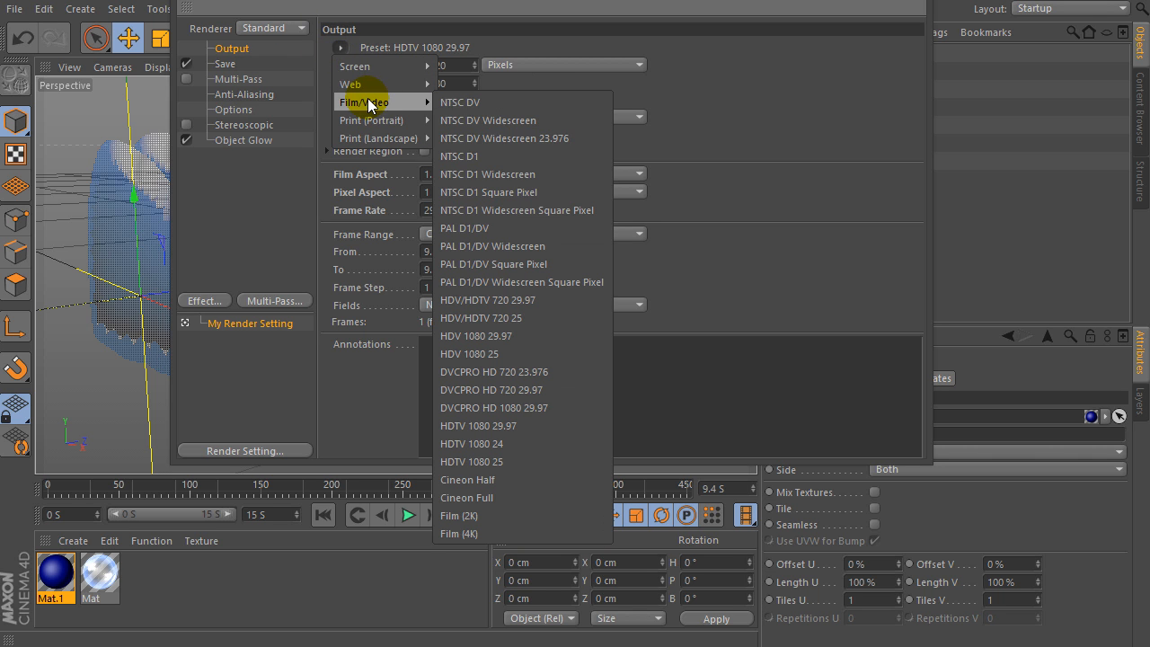
pyautogui.click(509, 300)
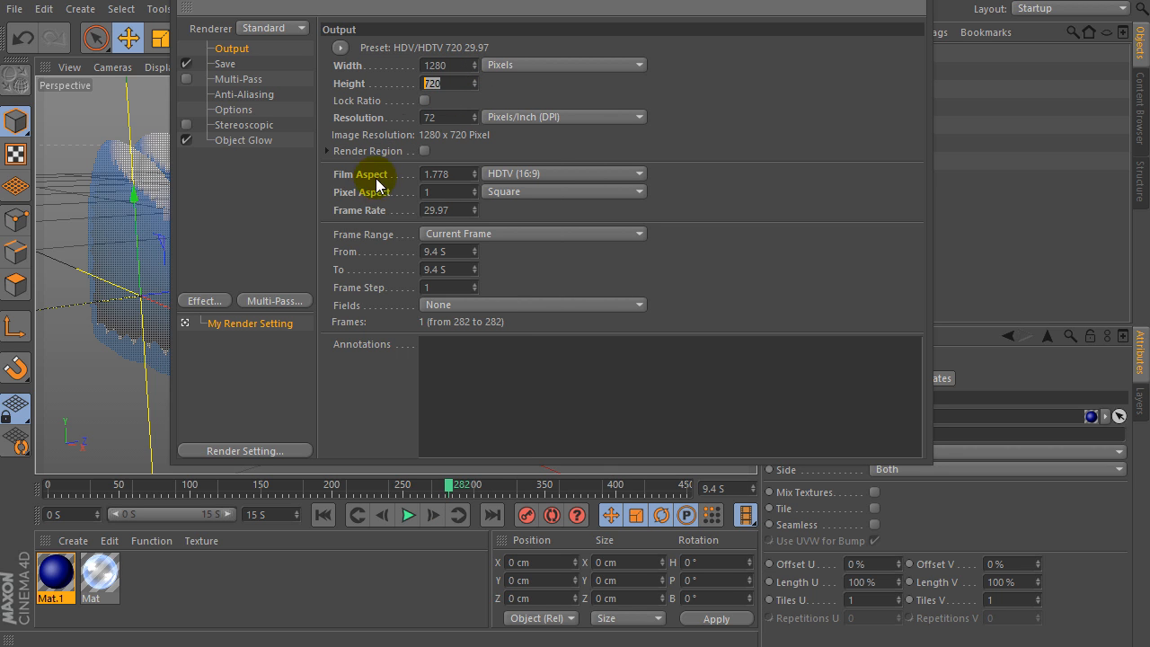
# - Set the render output's frame range to All Frames and check its start and end times
pyautogui.click(473, 235)
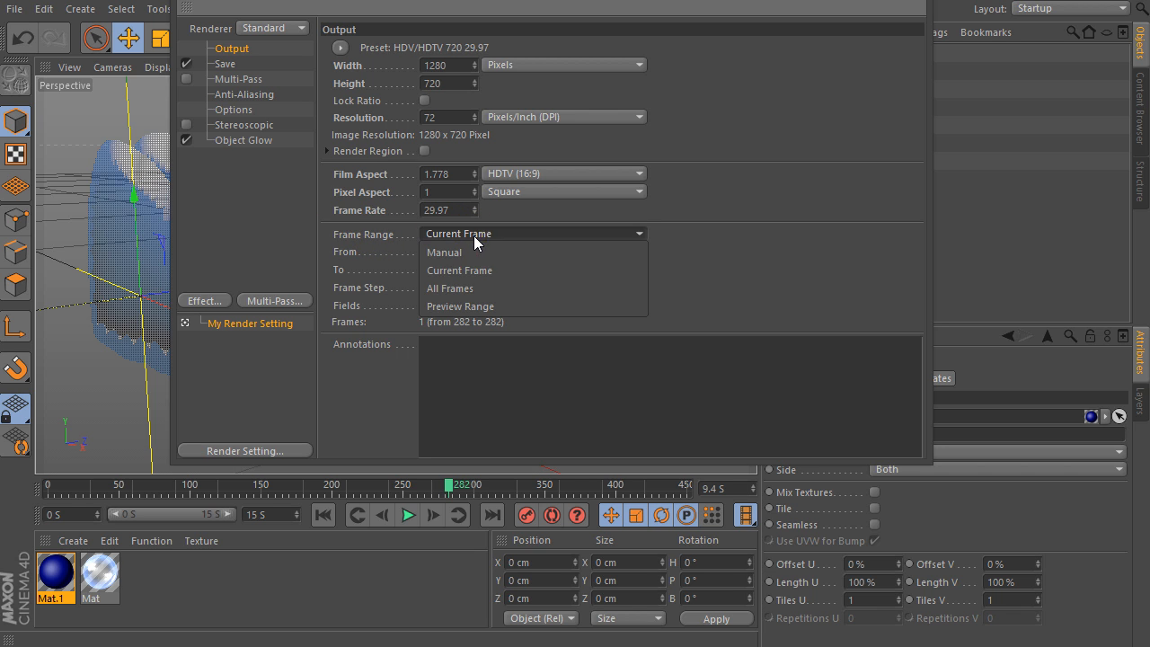
pyautogui.click(465, 289)
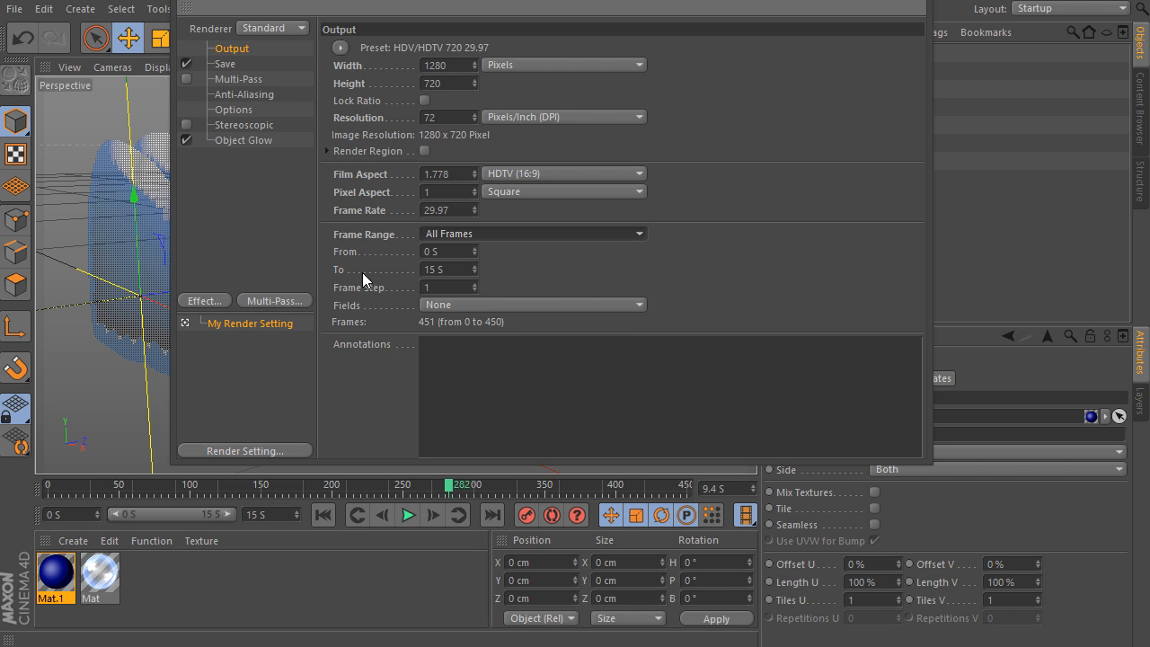
pyautogui.click(431, 254)
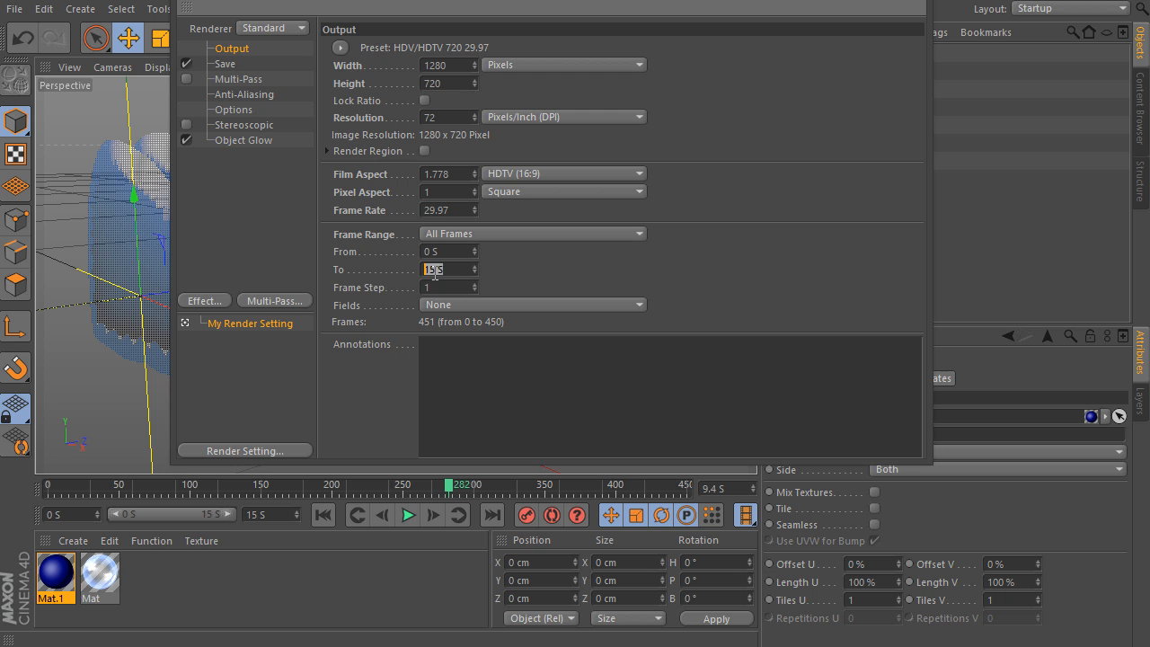
pyautogui.click(438, 252)
# - Set the render's save format to QuickTime Movie
pyautogui.click(227, 65)
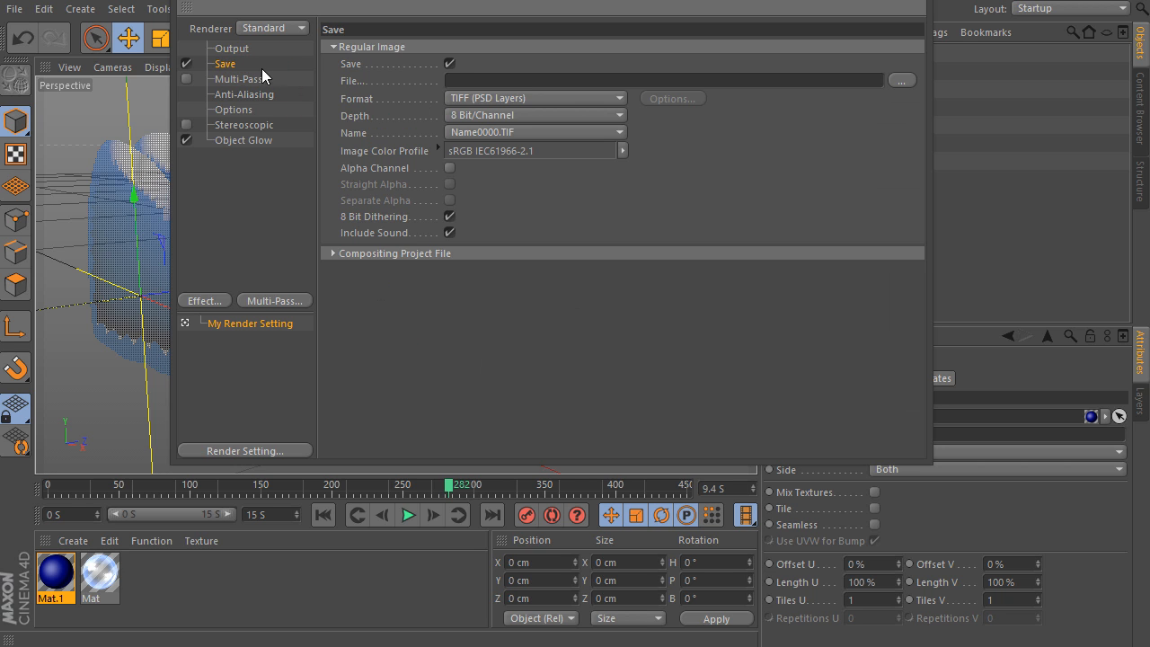
pyautogui.click(459, 104)
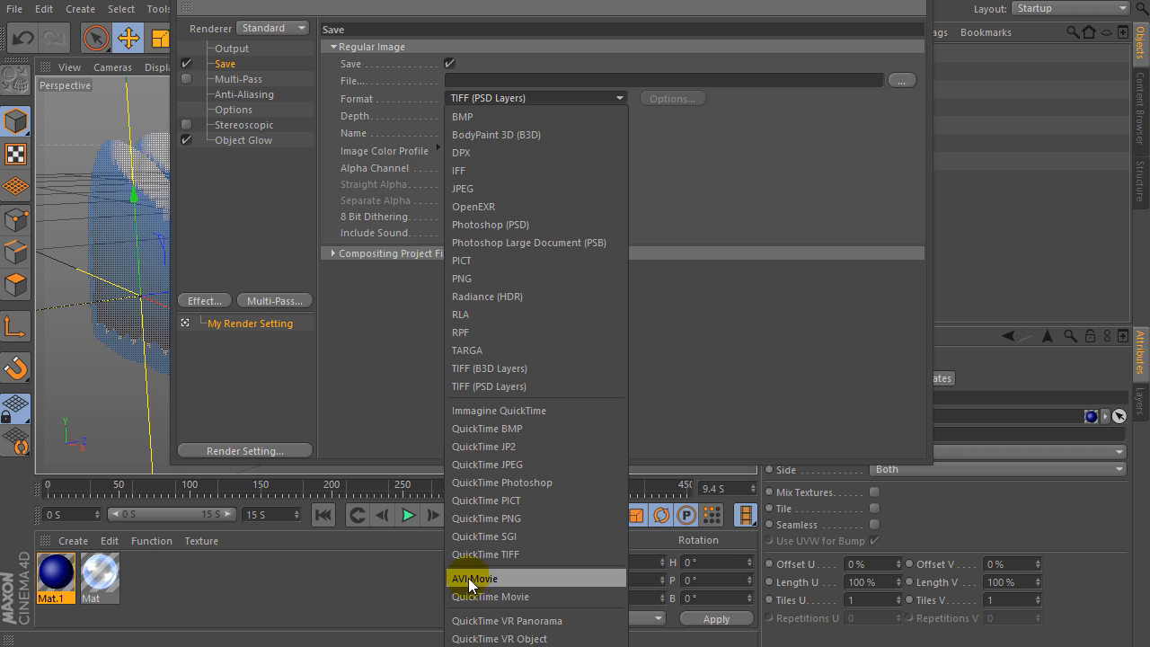
pyautogui.click(504, 597)
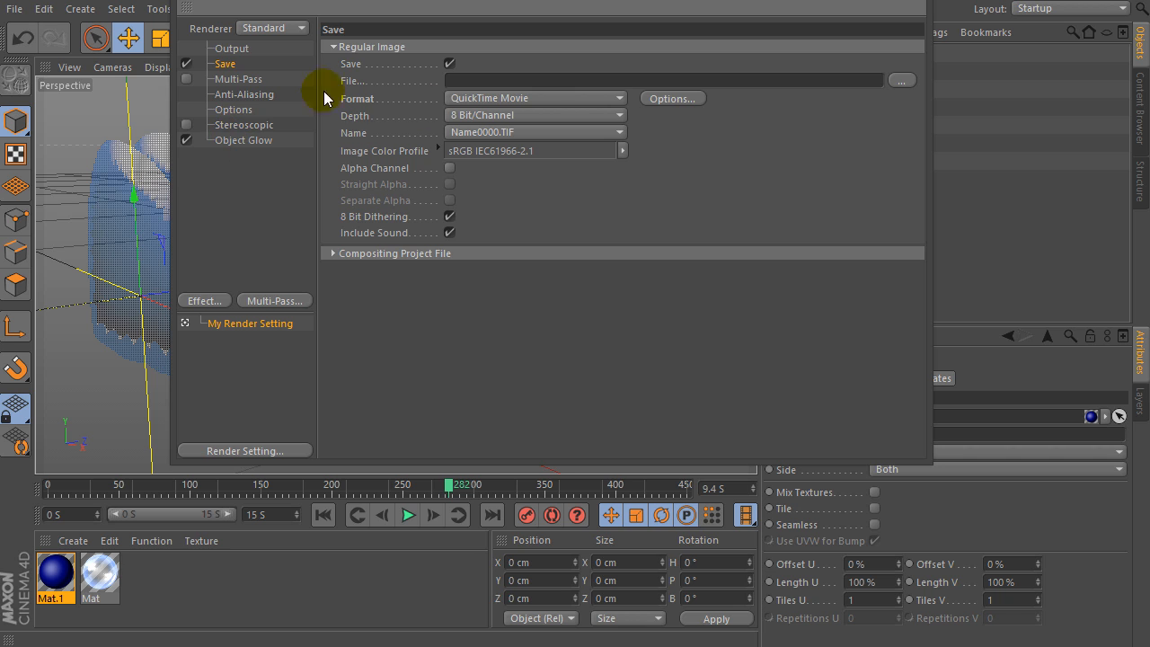
# - Set the render's anti-aliasing to Geometry and return to the Save settings
pyautogui.click(243, 96)
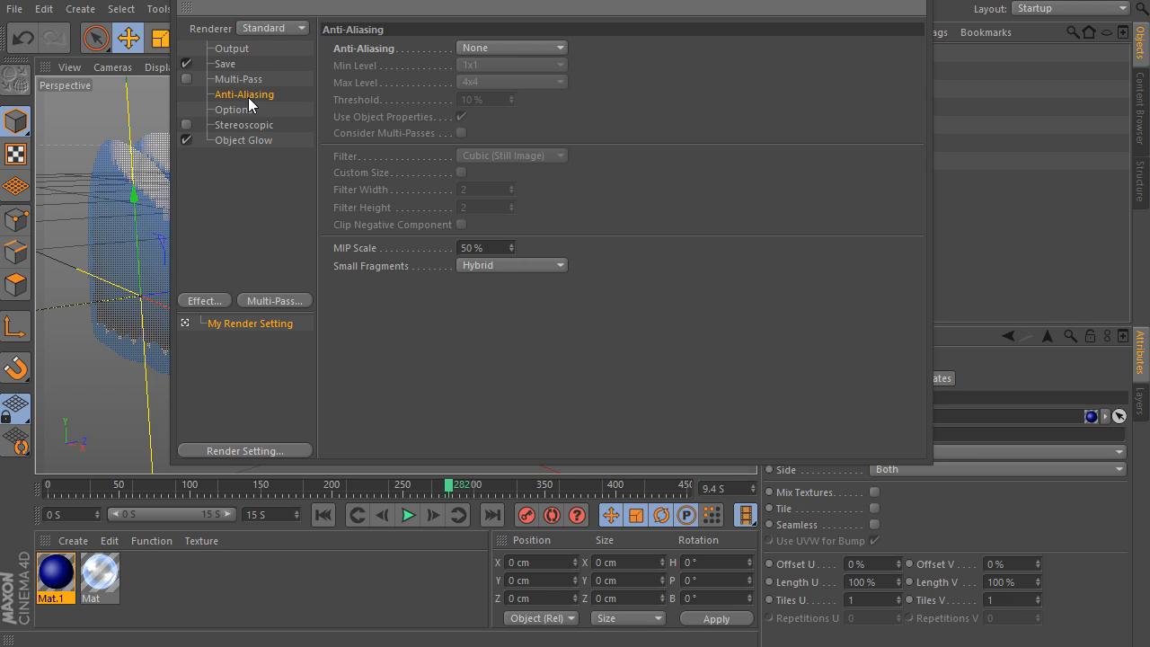
pyautogui.click(471, 48)
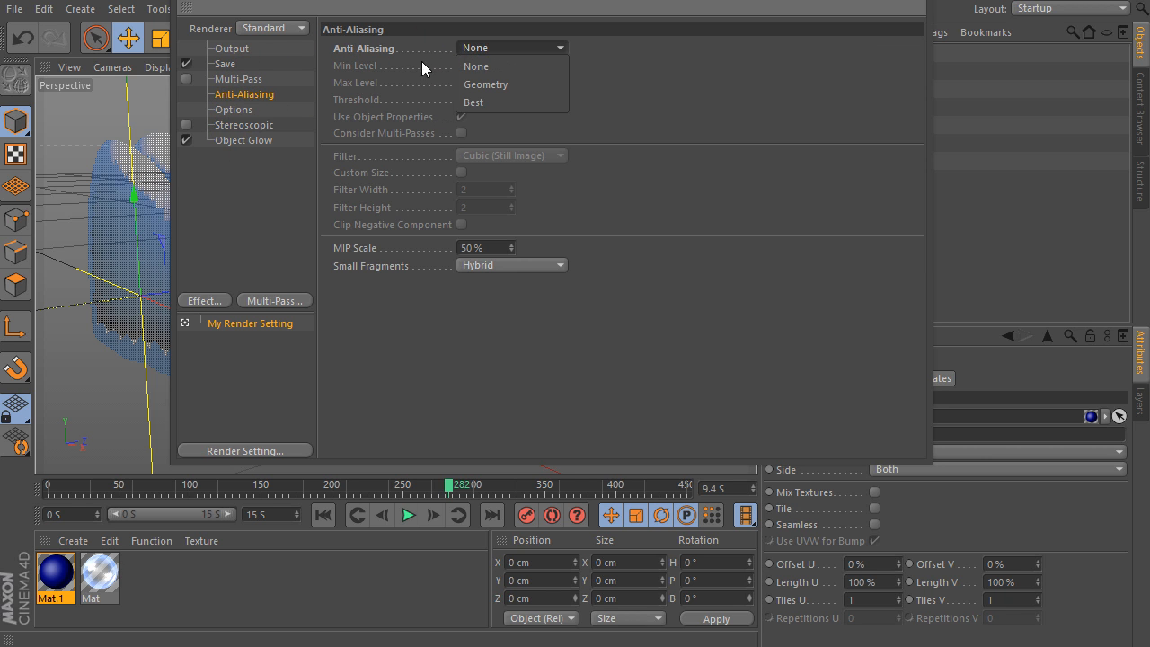
pyautogui.click(488, 84)
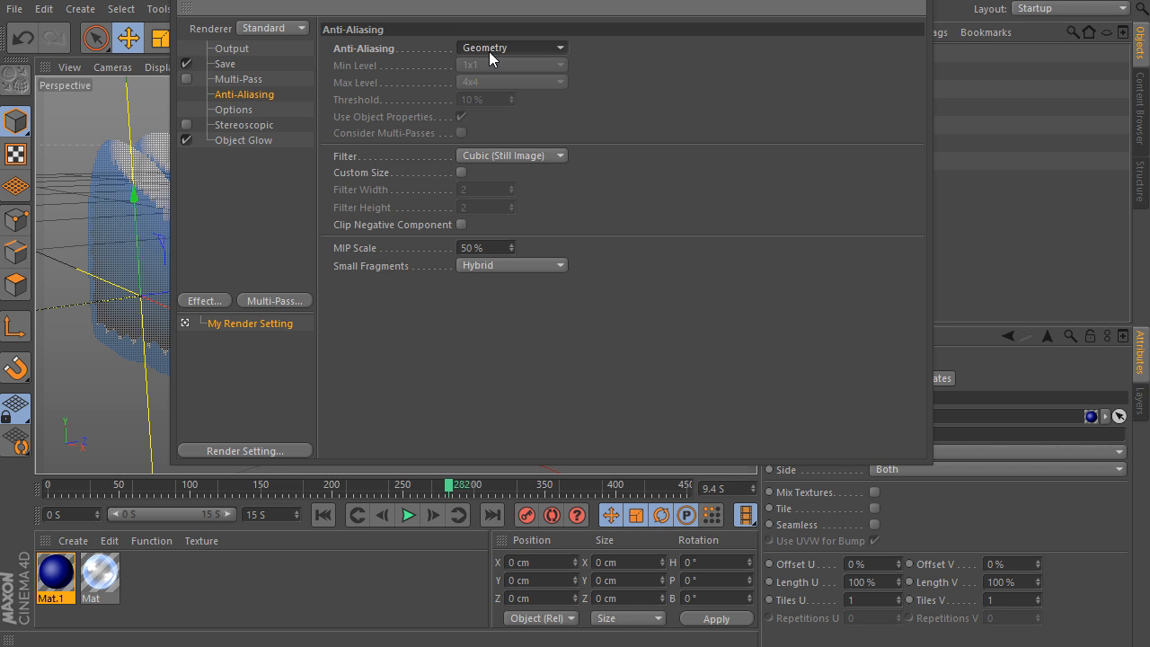
pyautogui.click(225, 63)
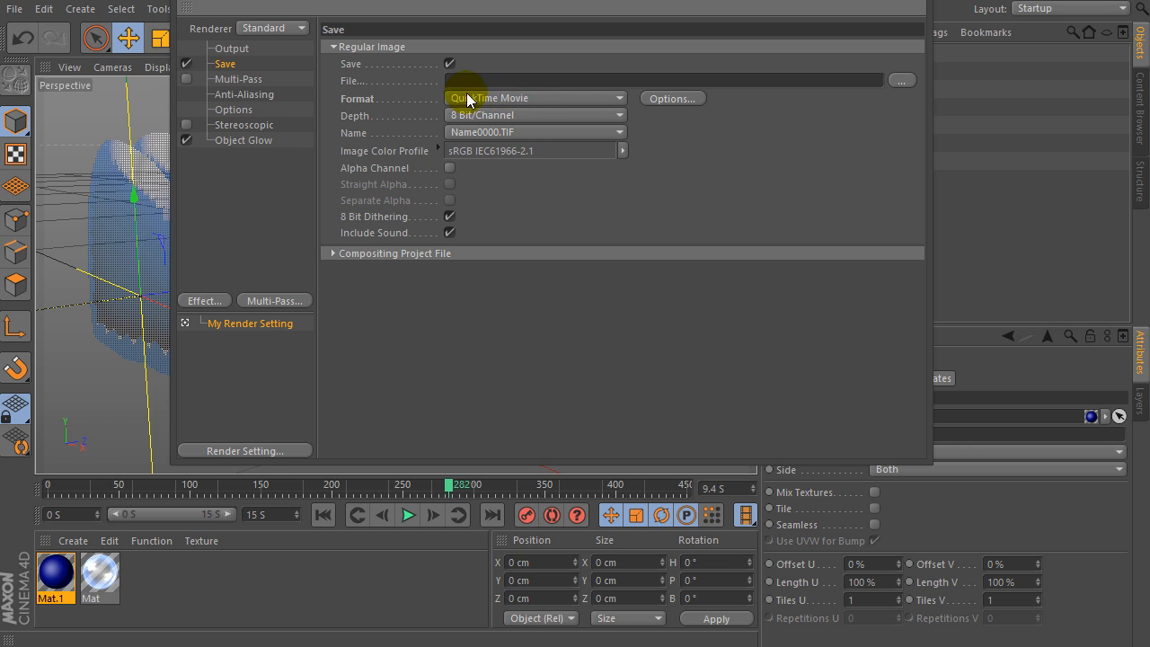
# - Review the render's Output and Save settings, and close the render settings
pyautogui.click(243, 52)
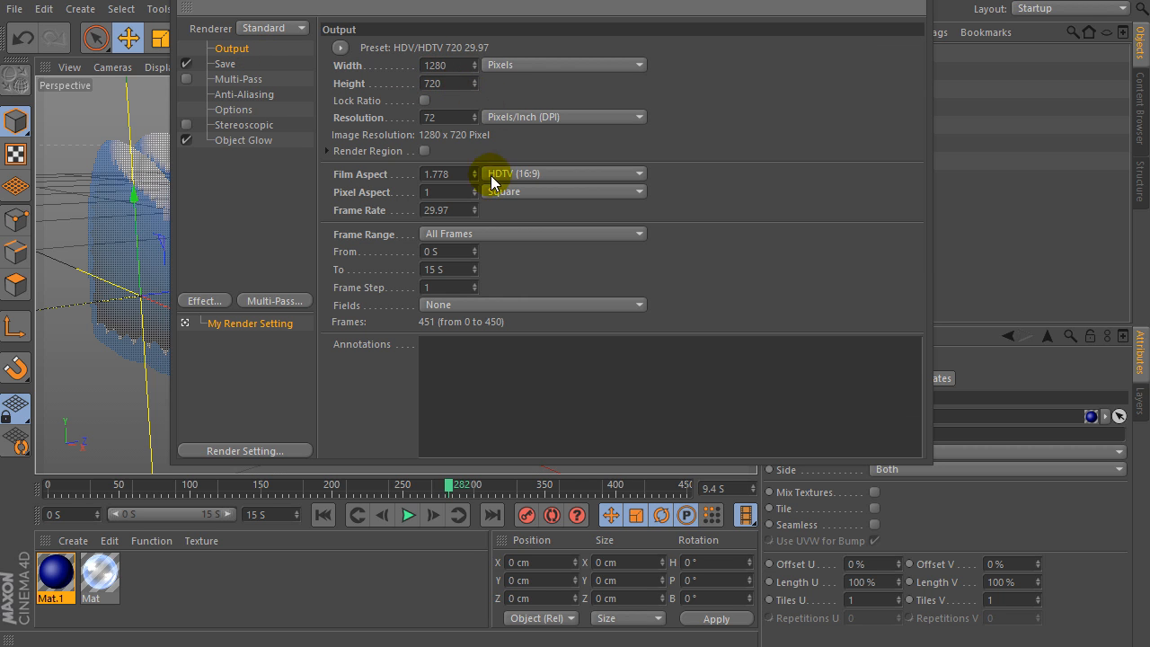
pyautogui.click(232, 64)
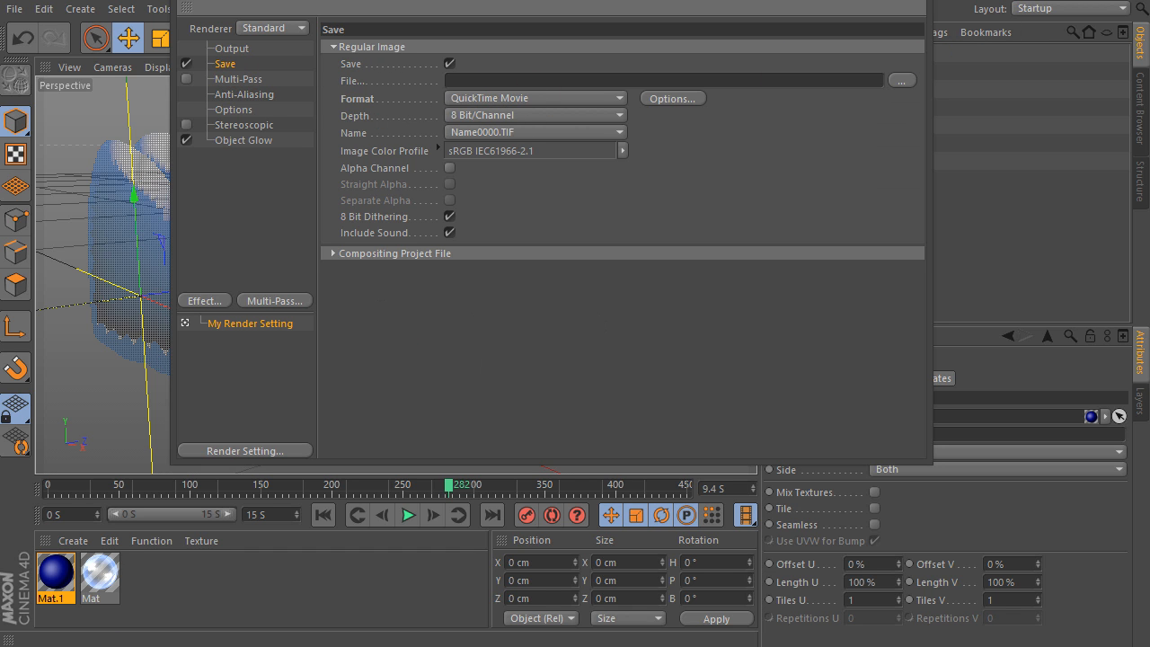
pyautogui.moveTo(819, 2); pyautogui.dragTo(819, 37)
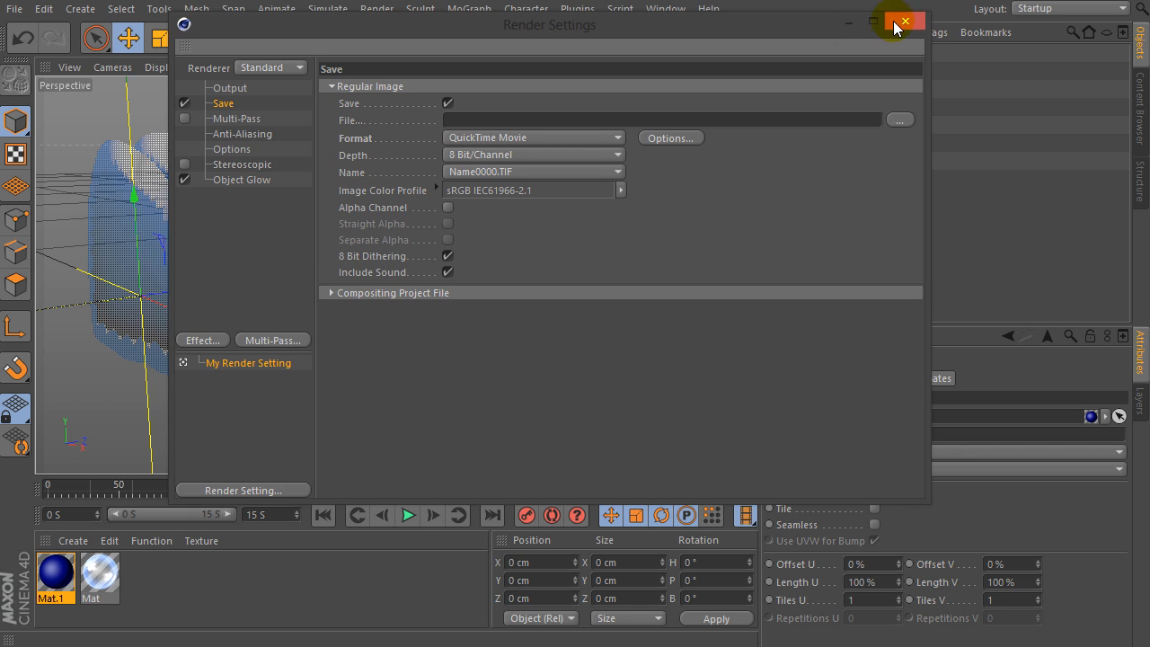
pyautogui.click(906, 24)
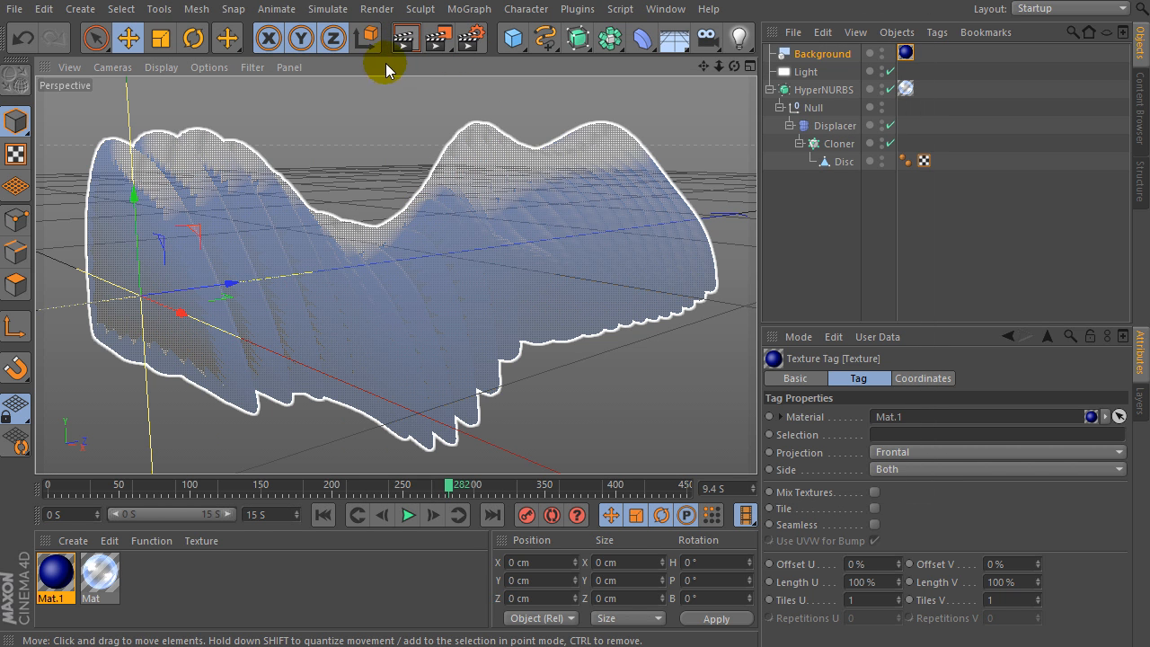
# - Render a preview of the perspective view and play the animation forward by a few frames
pyautogui.click(404, 38)
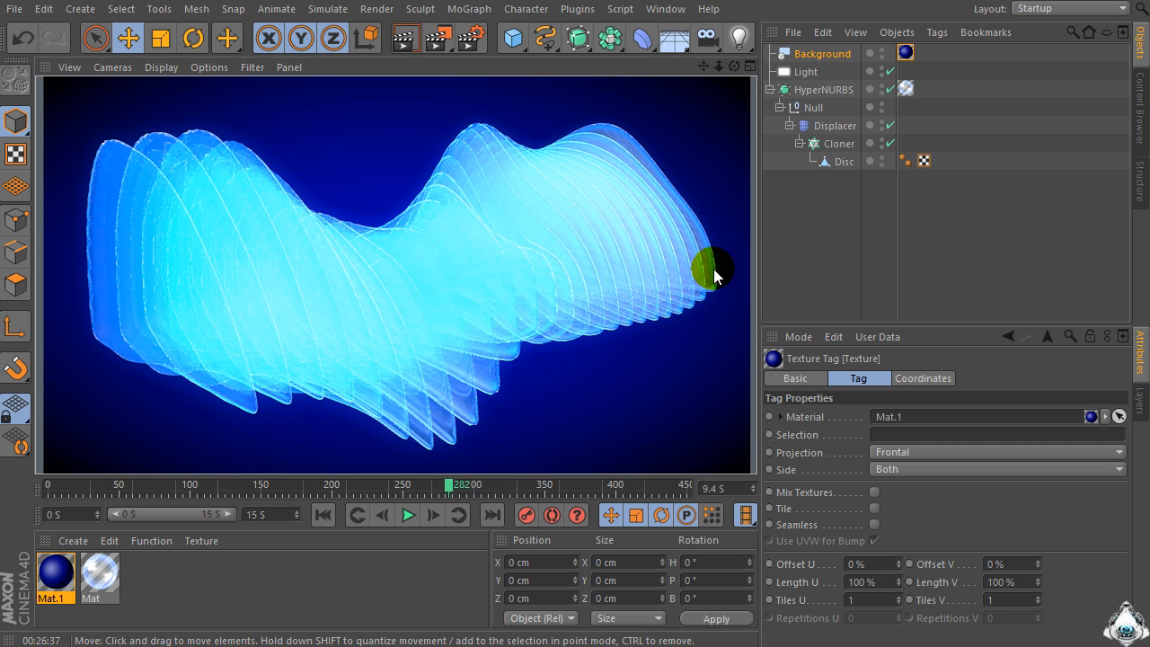
pyautogui.click(407, 515)
pyautogui.click(407, 515)
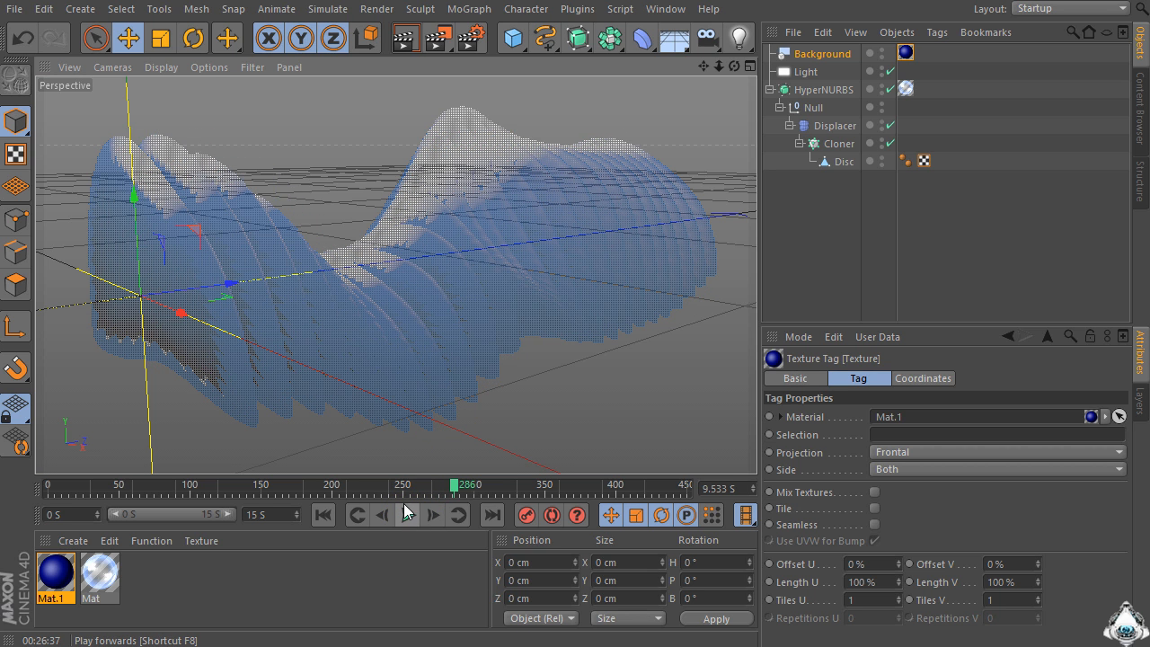
# - Turn off the Glow channel of the discs' material Mat and close its editor
pyautogui.doubleClick(99, 573)
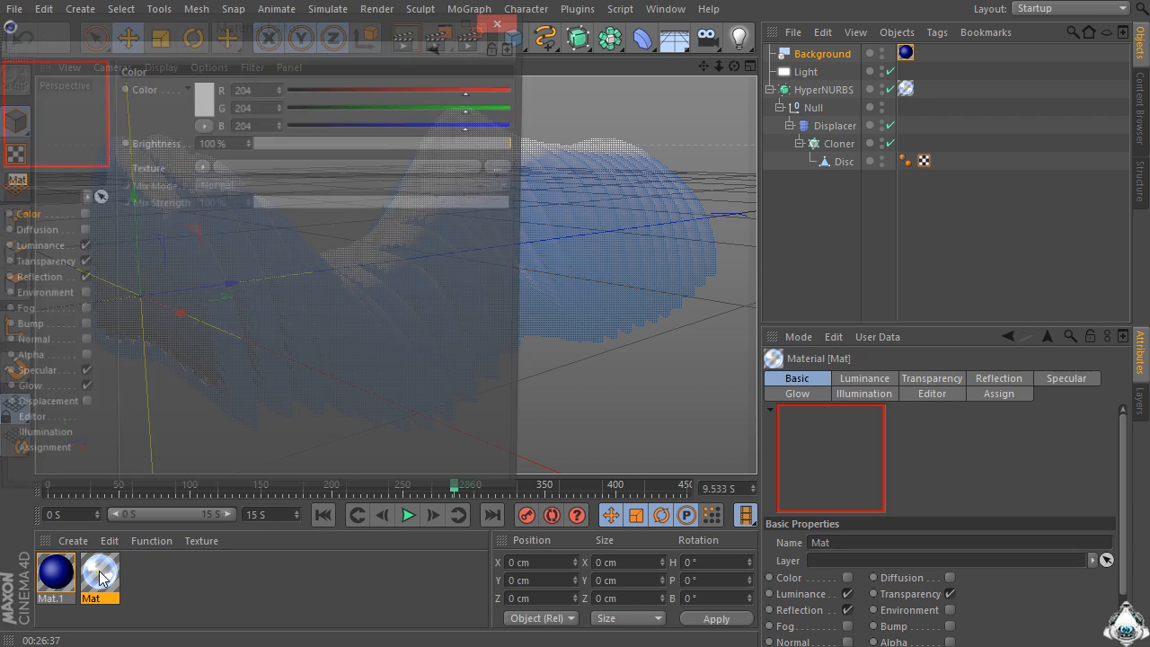
pyautogui.moveTo(432, 47); pyautogui.dragTo(553, 60)
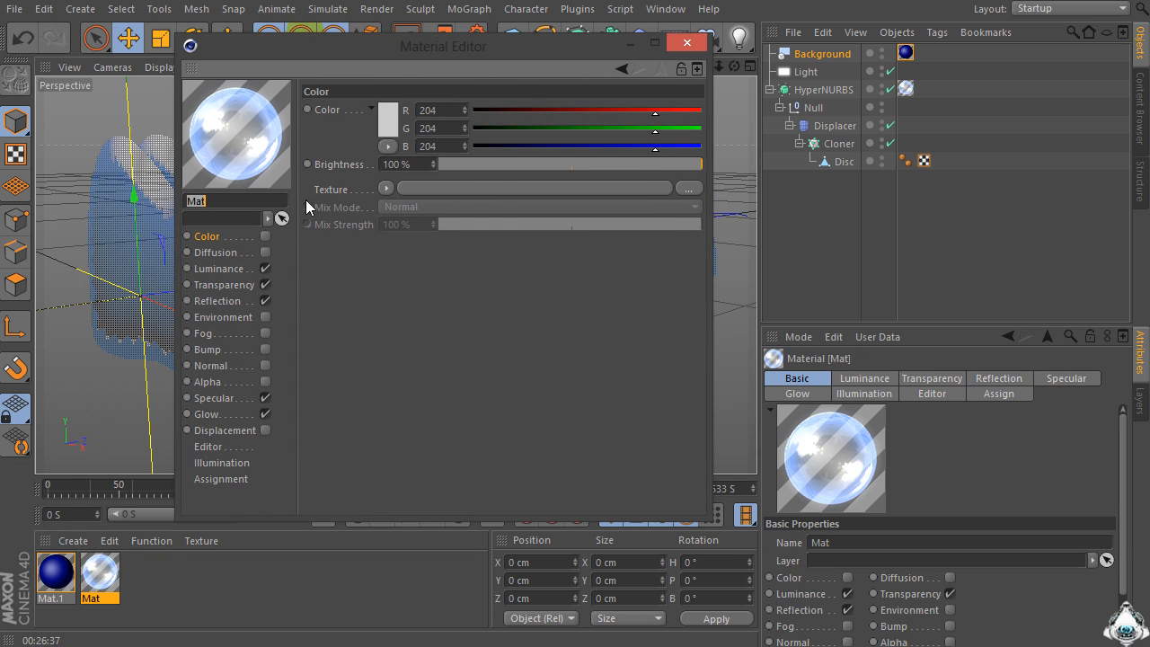
pyautogui.click(265, 414)
pyautogui.click(686, 44)
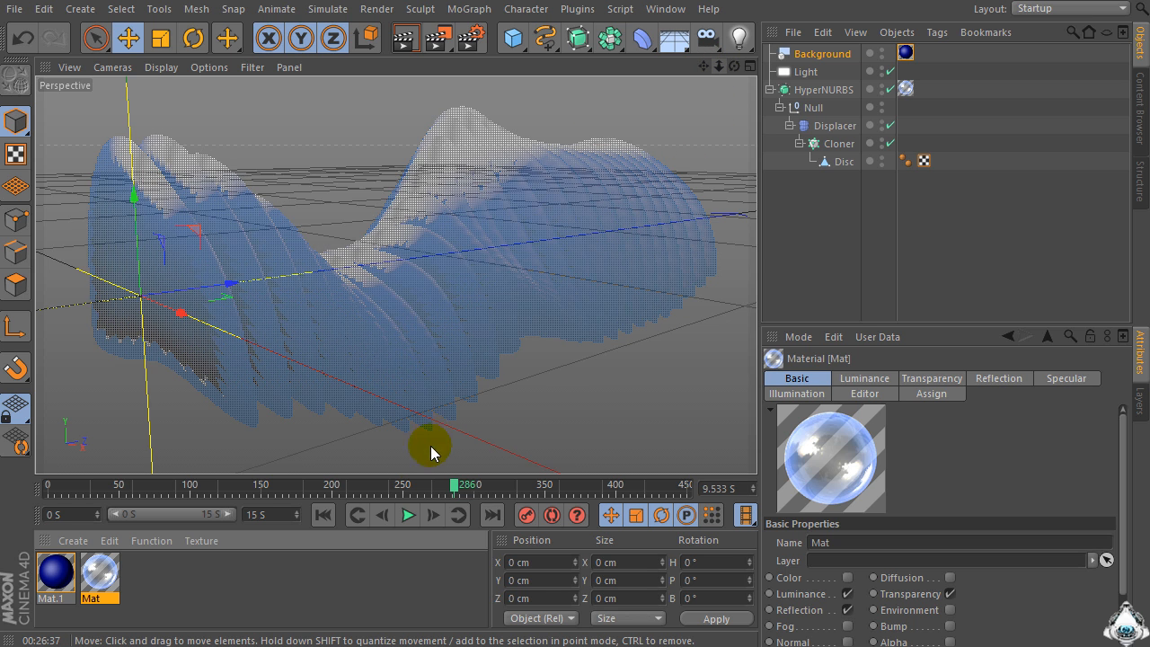
# - Play the animation forward and stop it at frame 344
pyautogui.click(408, 515)
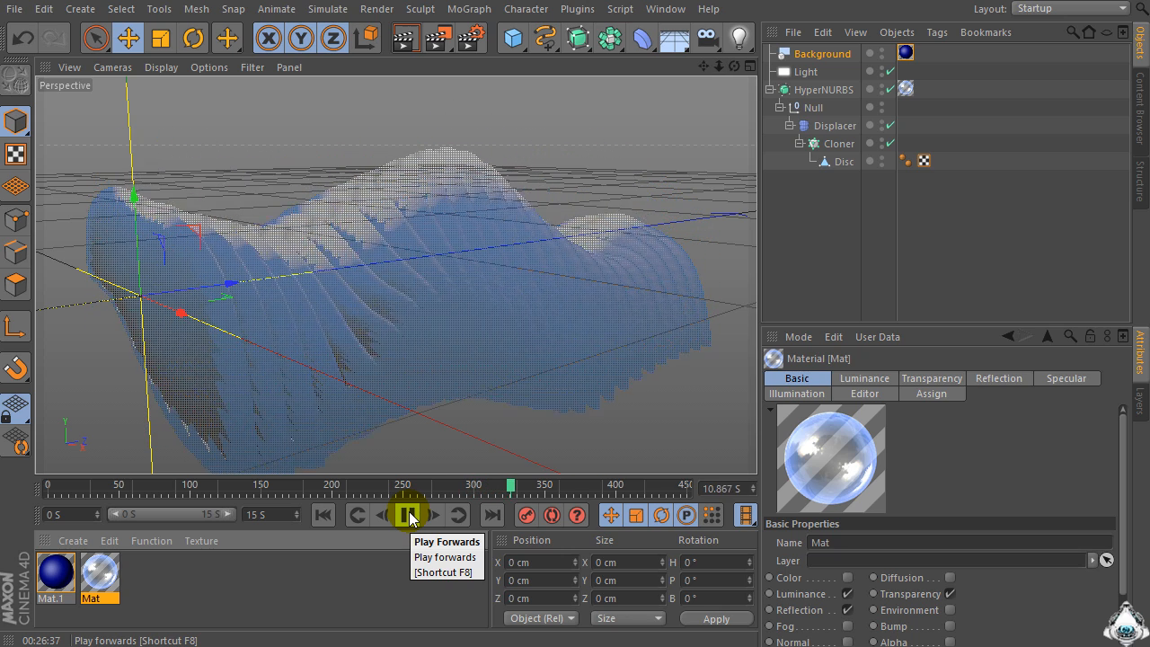
pyautogui.click(409, 516)
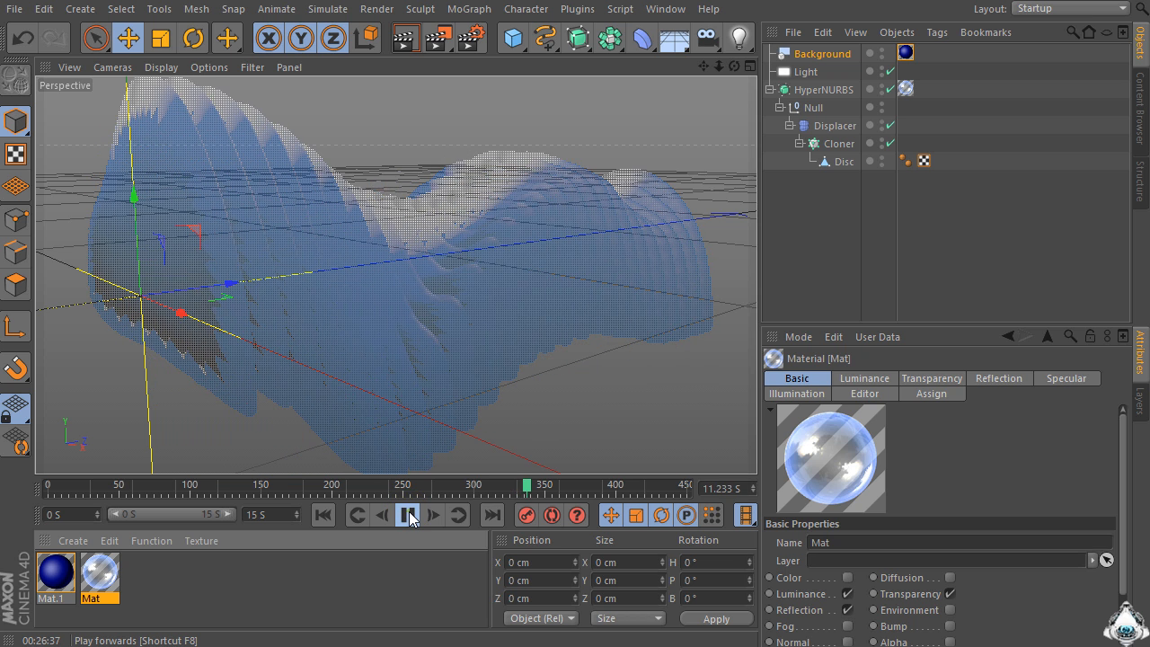
pyautogui.click(408, 516)
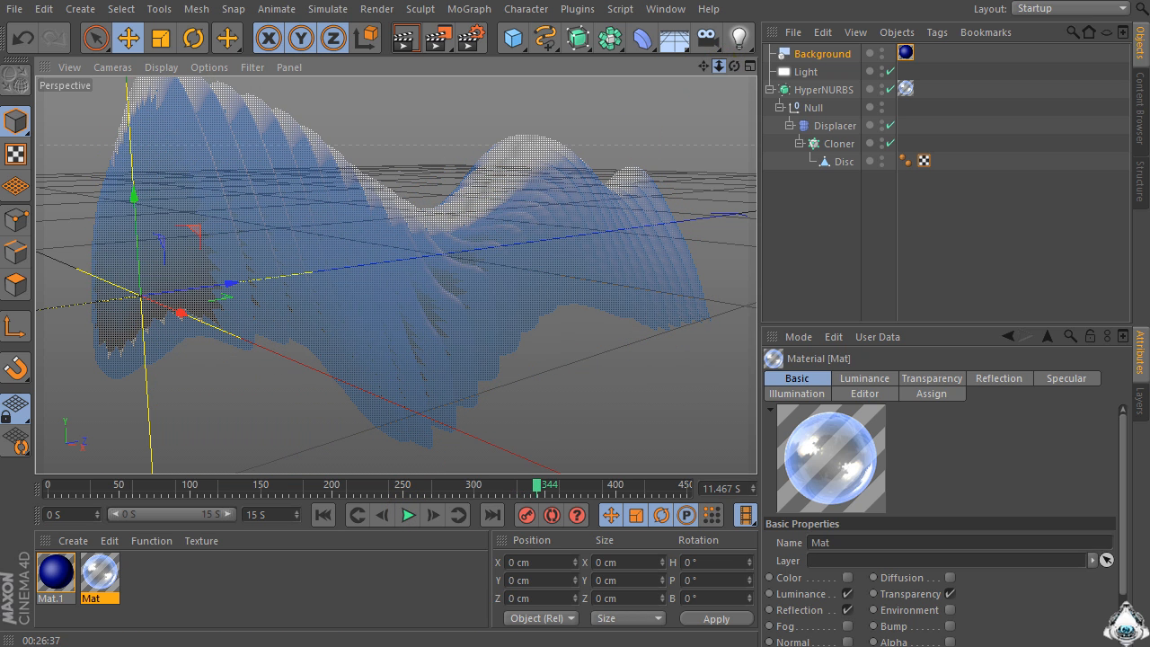
# - Reframe the cloned disc wave in the perspective view and render a preview of frame 344
pyautogui.moveTo(719, 66)
pyautogui.mouseDown()
pyautogui.moveTo(684, 97)
pyautogui.moveTo(721, 70)
pyautogui.mouseUp()
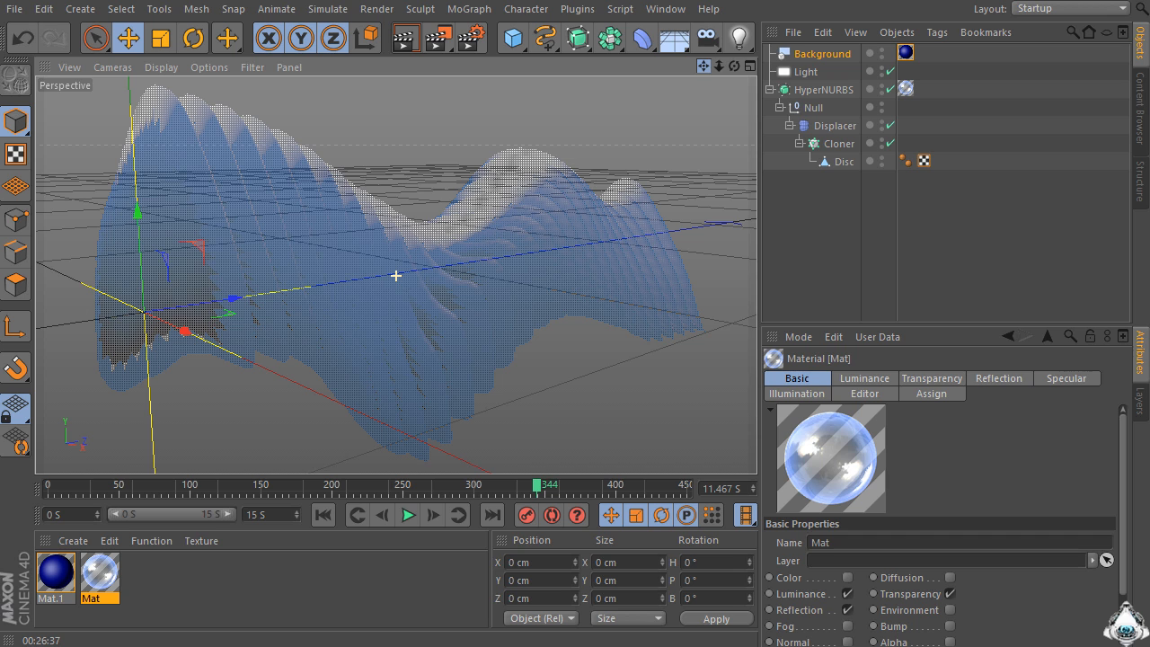
pyautogui.scroll(2, 396, 276)
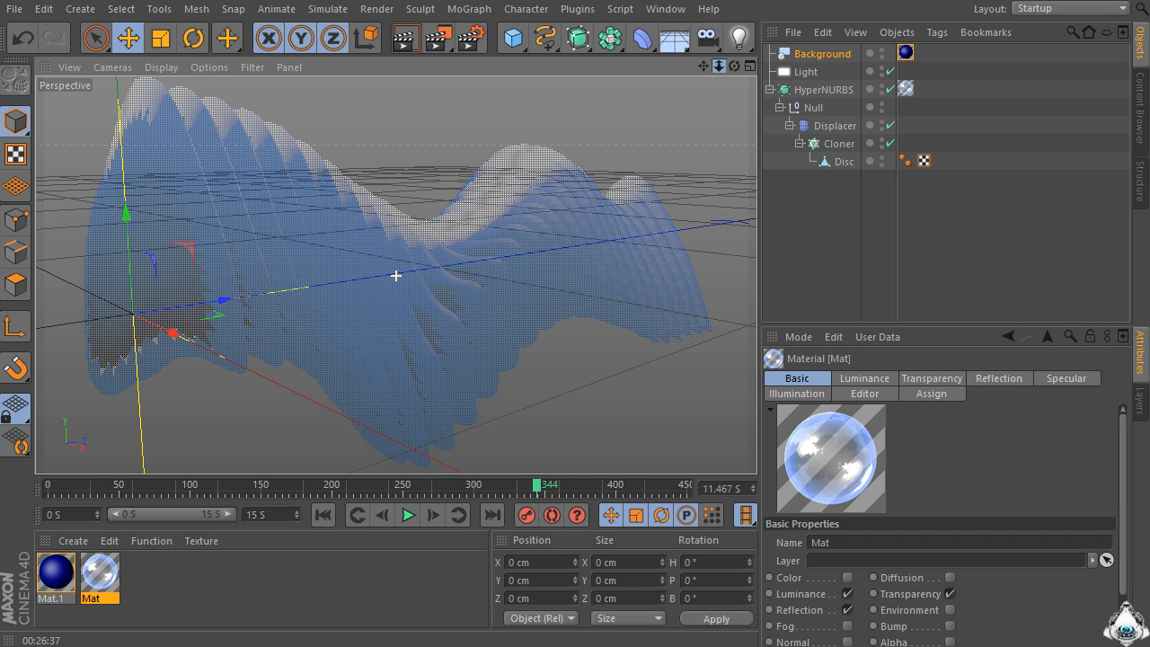
pyautogui.moveTo(719, 66)
pyautogui.mouseDown()
pyautogui.moveTo(729, 69)
pyautogui.moveTo(712, 71)
pyautogui.mouseUp()
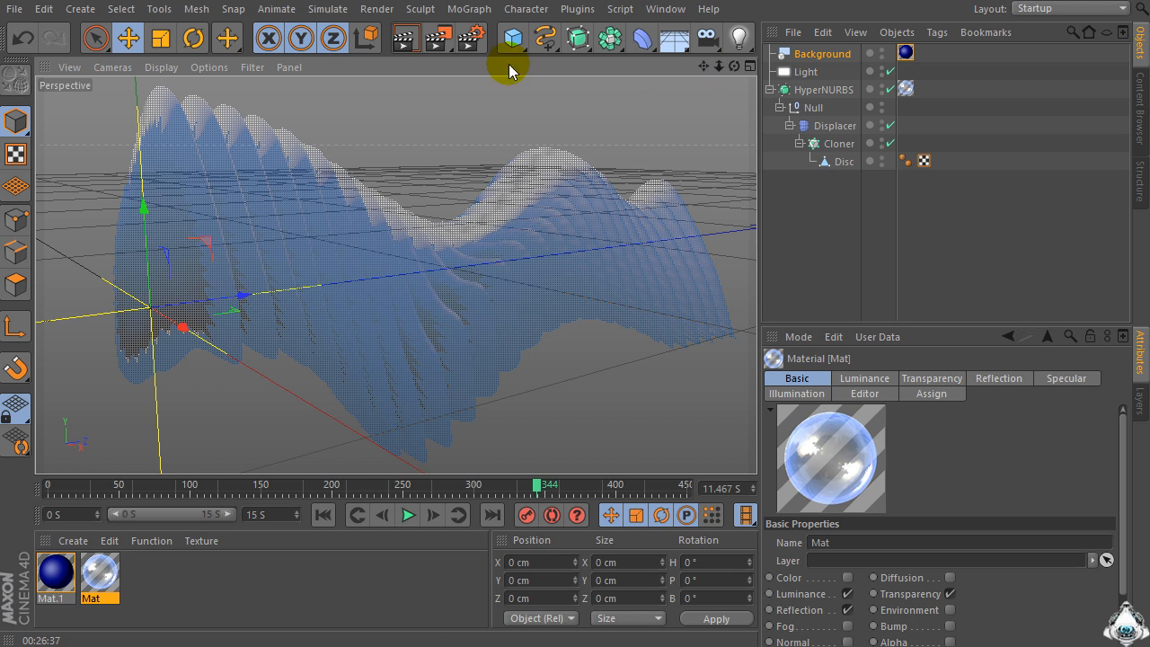
pyautogui.click(405, 42)
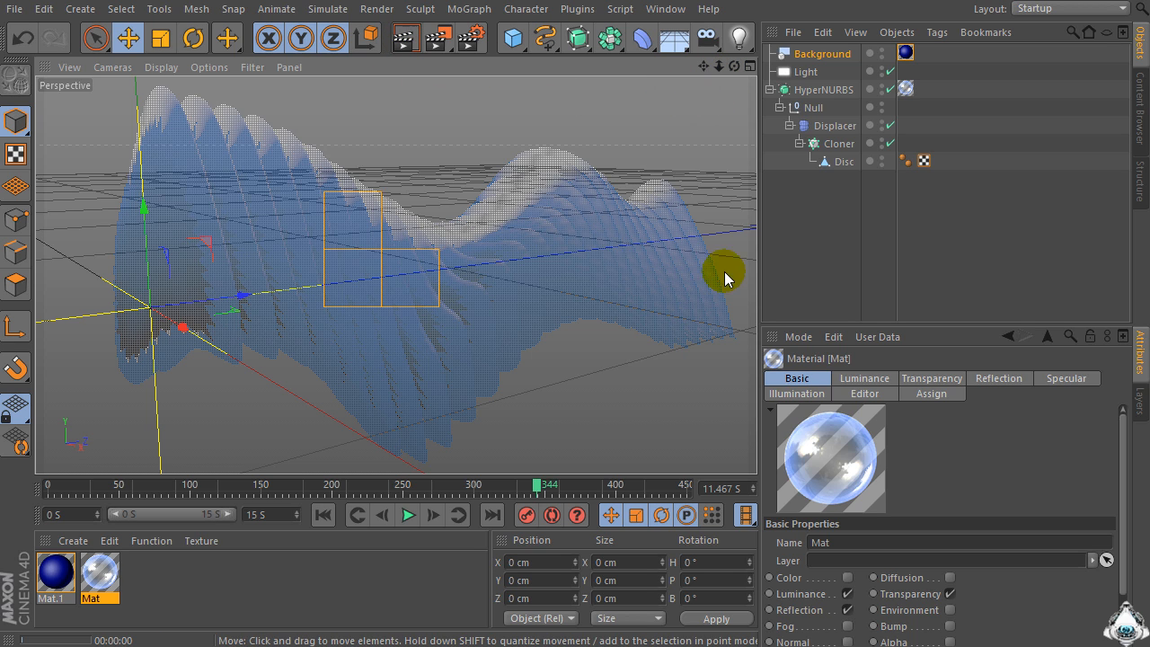